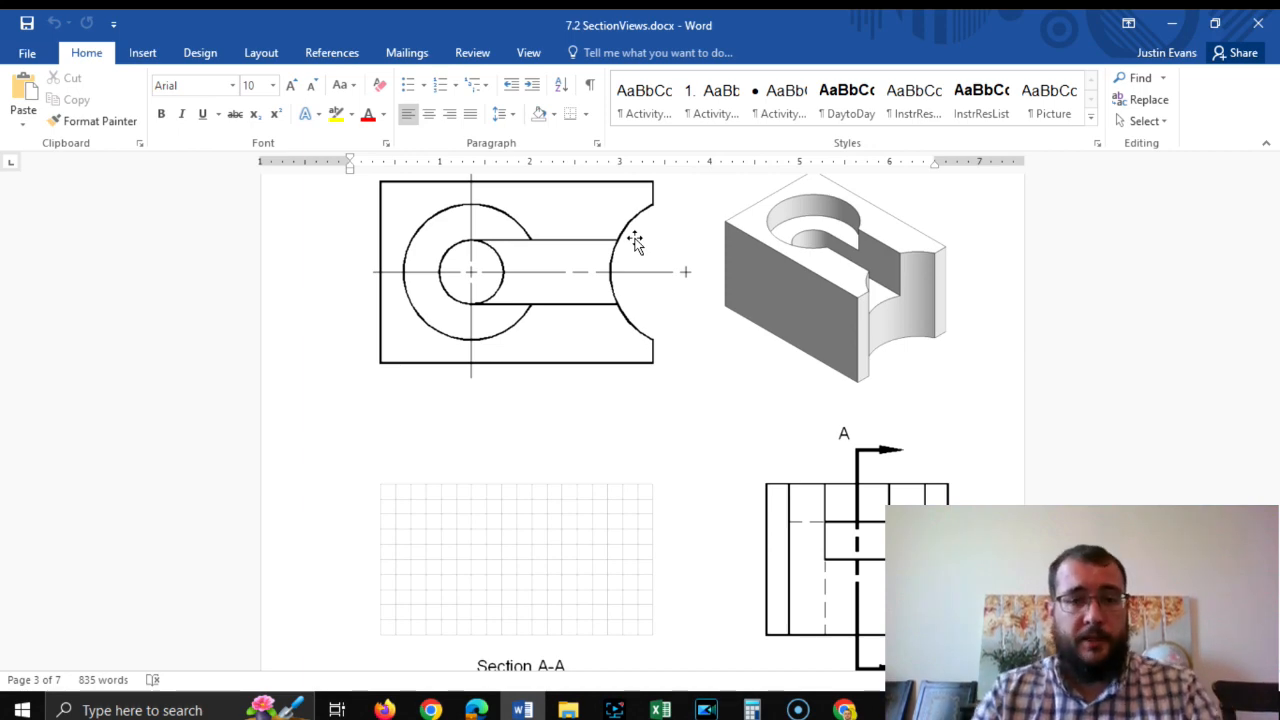
# Switch to Onshape and create a new document named "Full Section Ex 1JLE".
pyautogui.hotkey('alt', 'Tab')
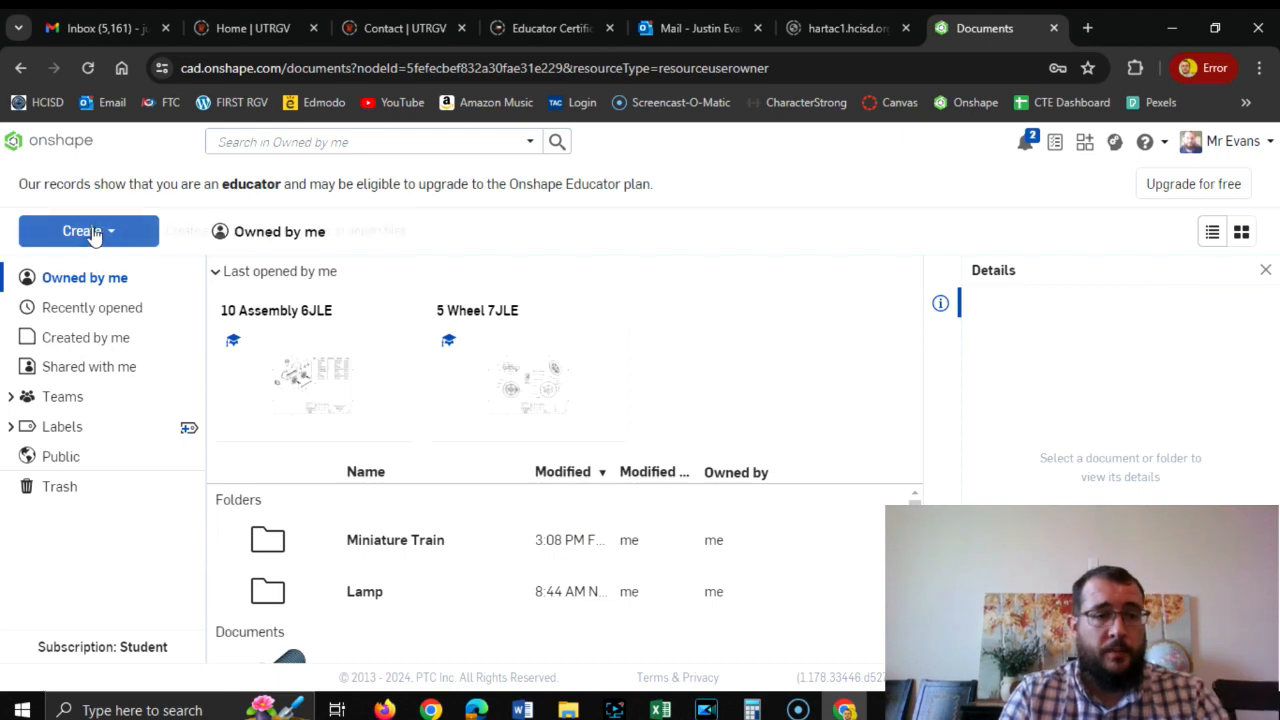
pyautogui.click(90, 232)
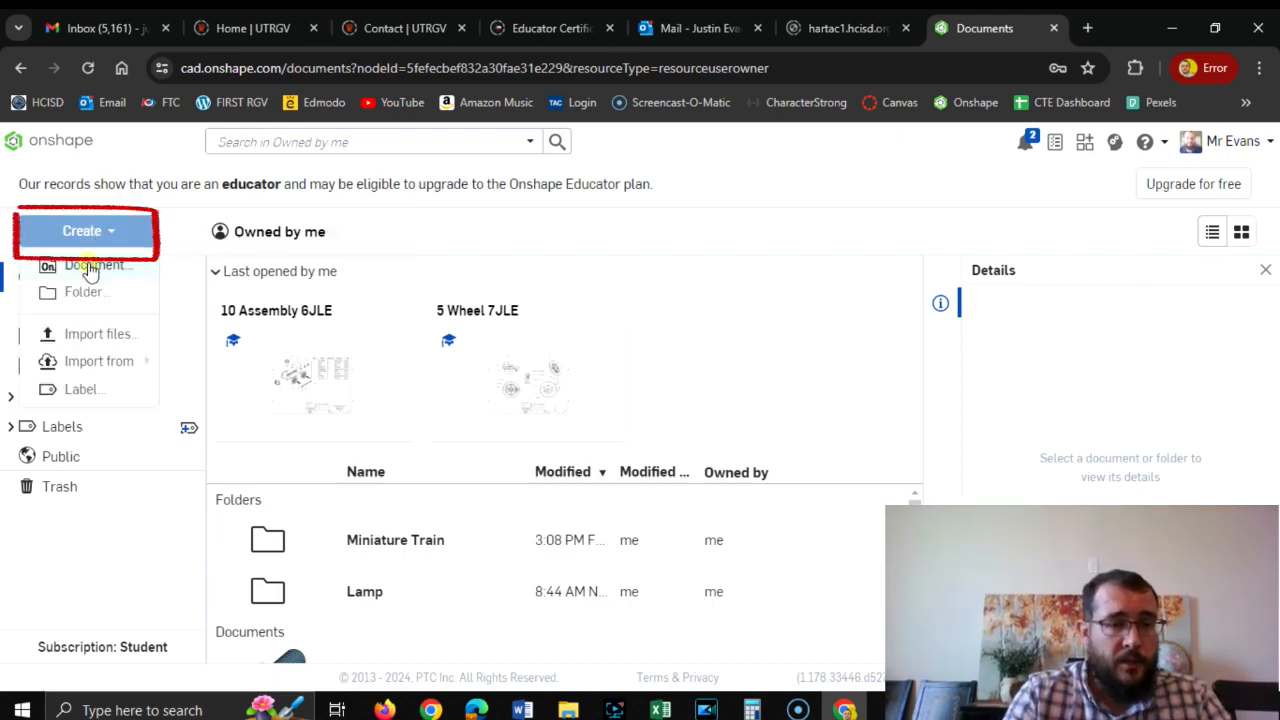
pyautogui.click(92, 266)
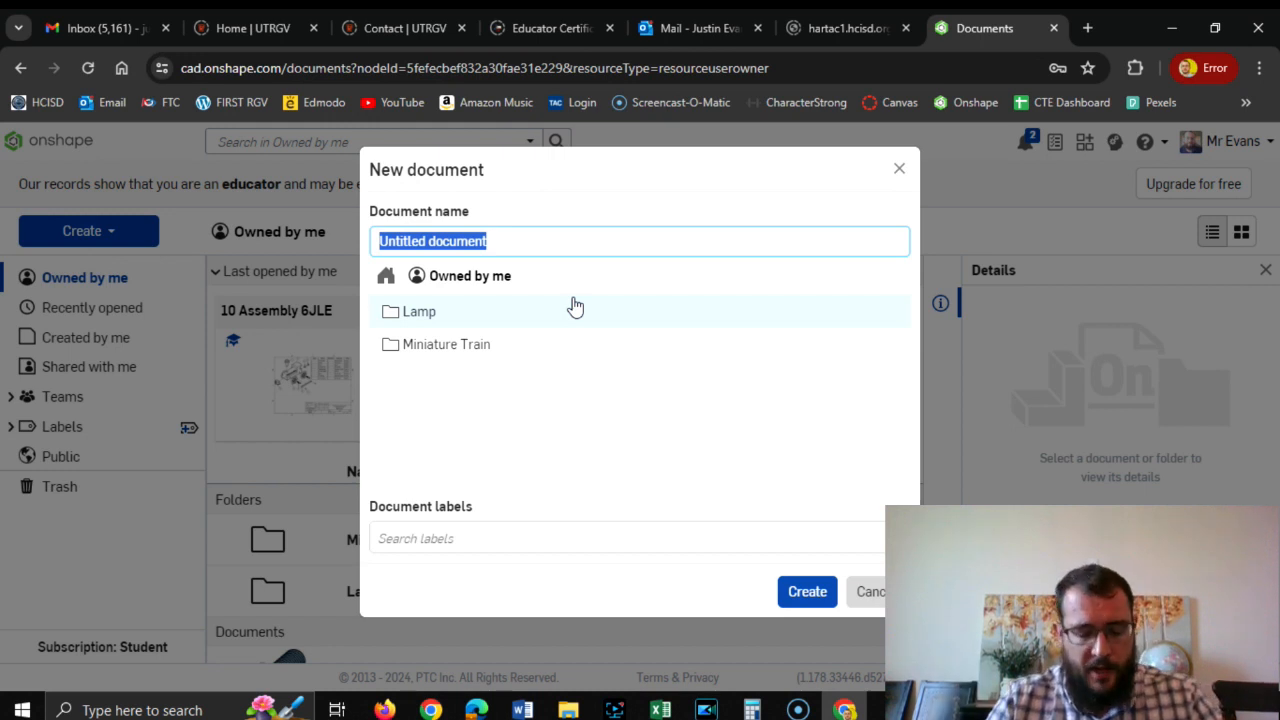
pyautogui.write('Full ')
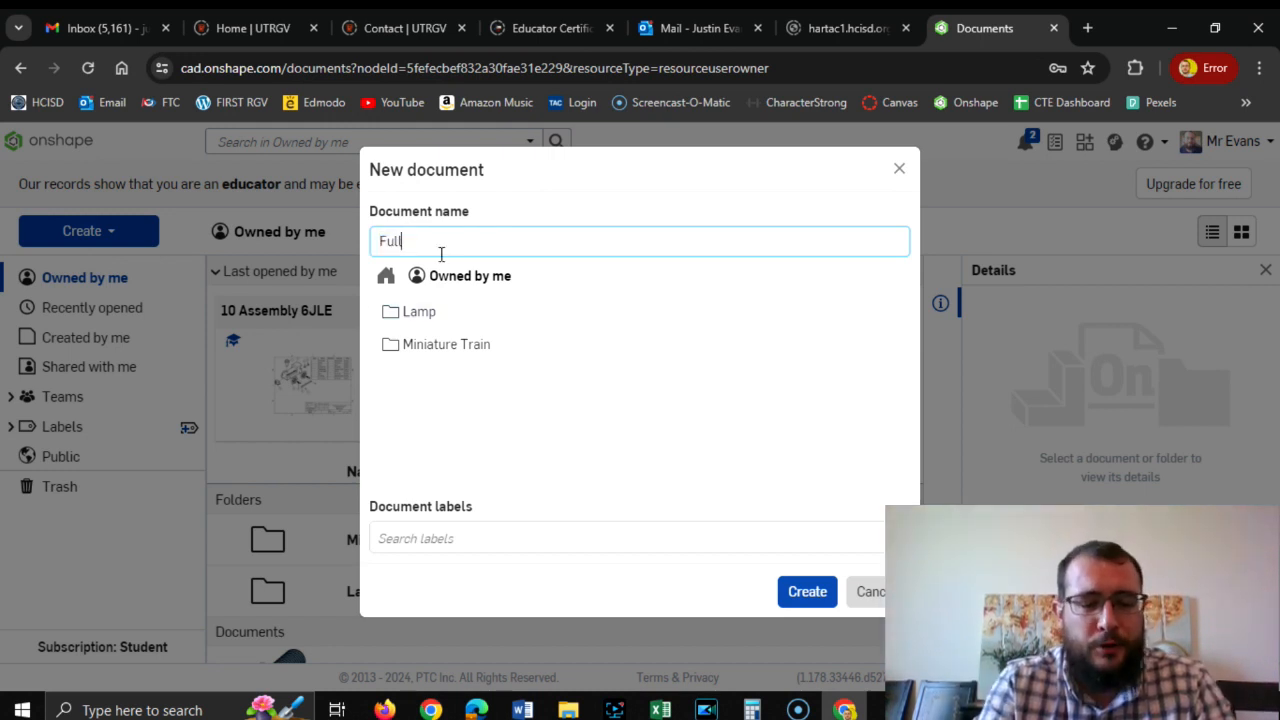
pyautogui.write('Section ')
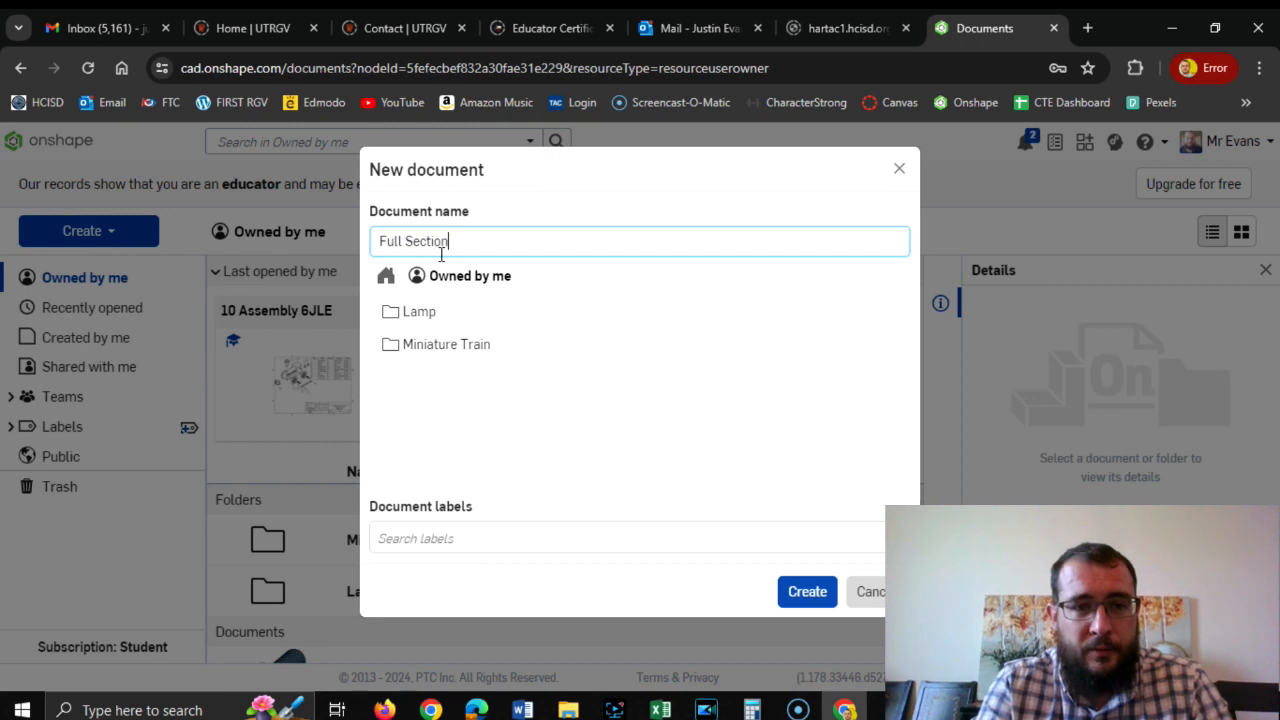
pyautogui.write('EX')
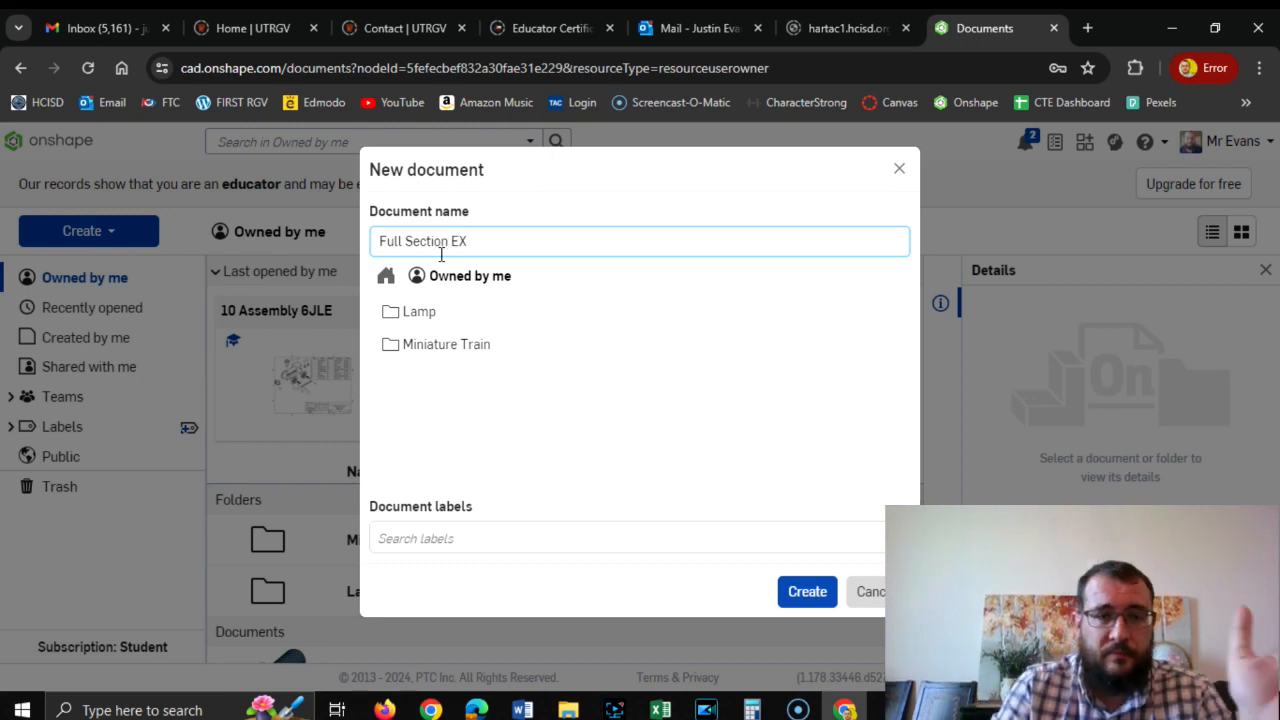
pyautogui.press('BackSpace')
pyautogui.write('x')
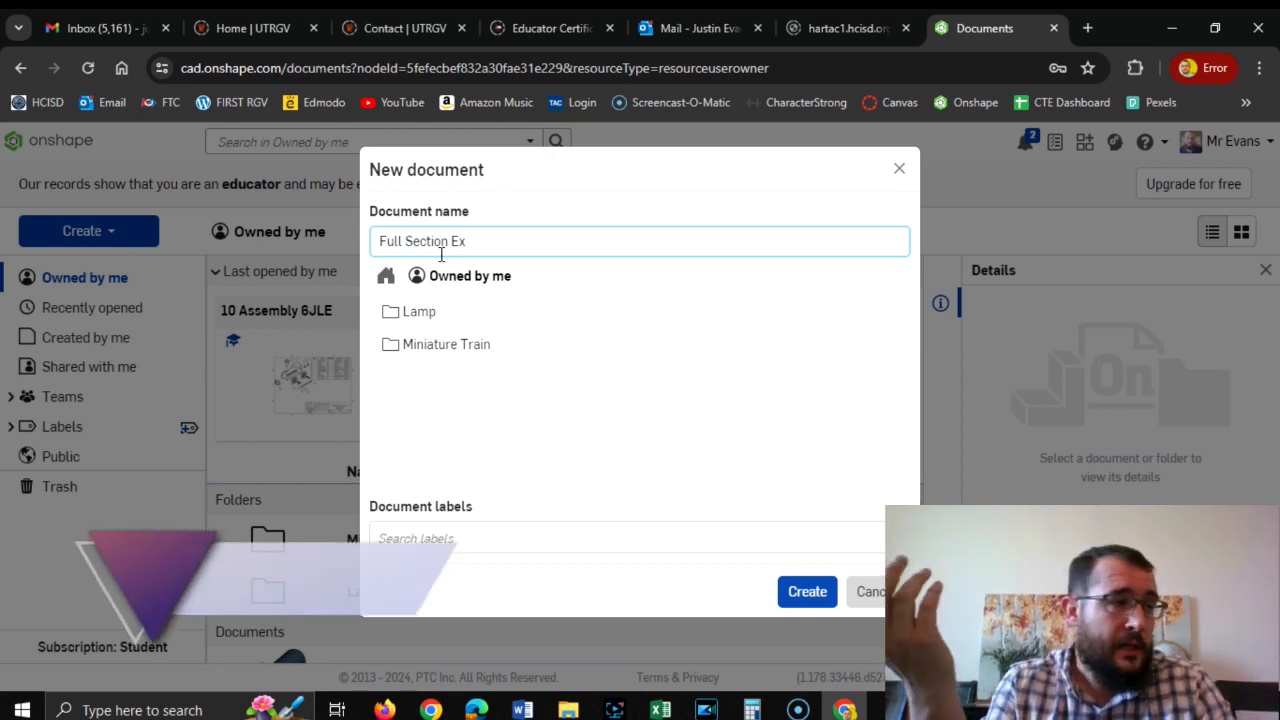
pyautogui.write('1')
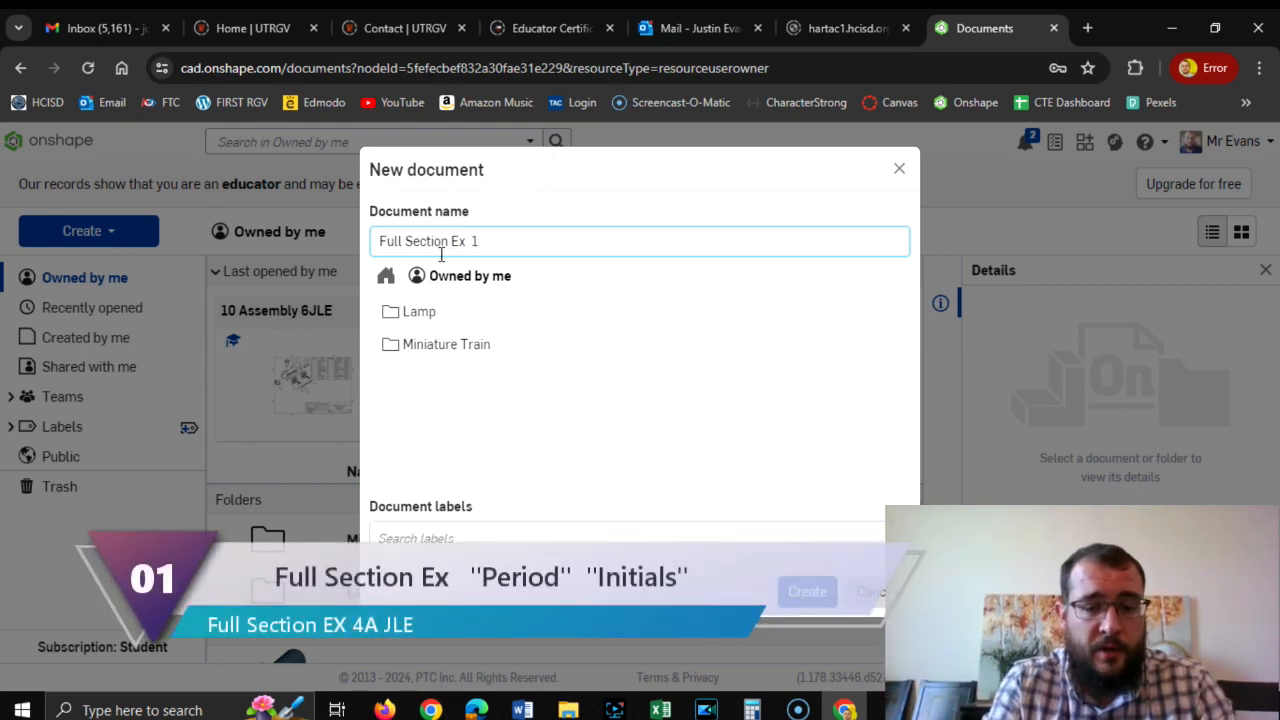
pyautogui.write('JLE')
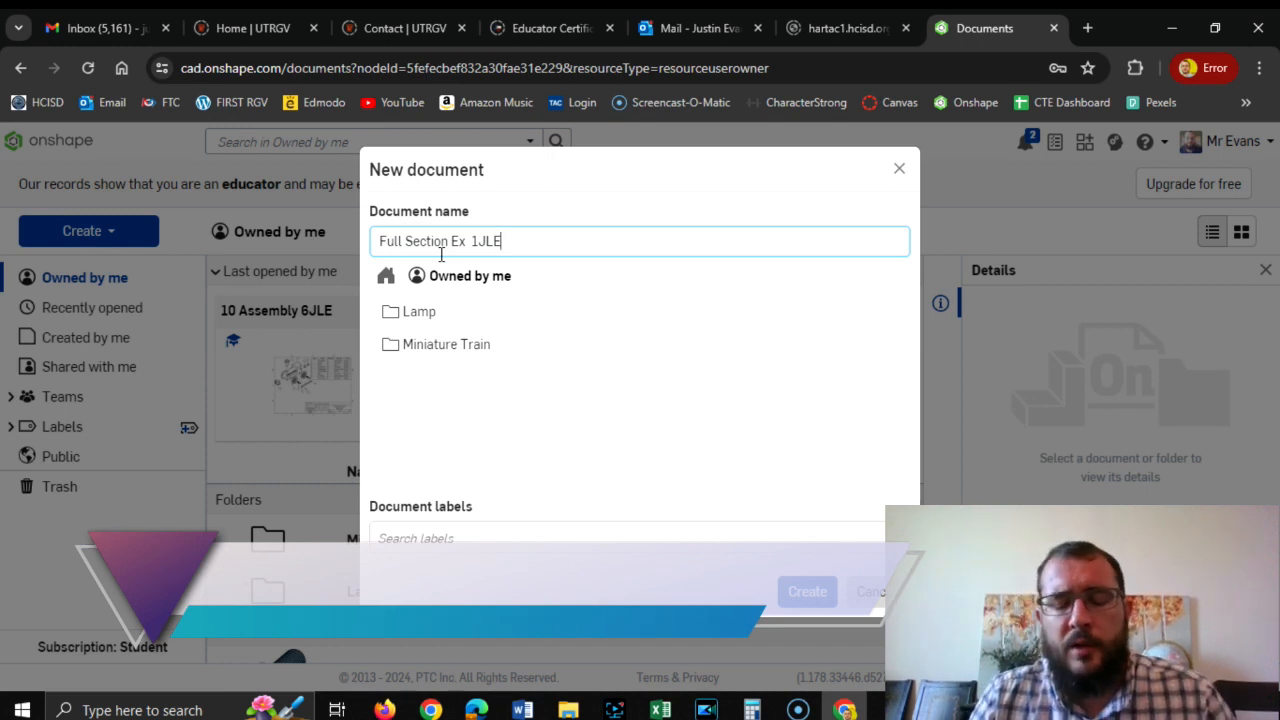
pyautogui.click(800, 595)
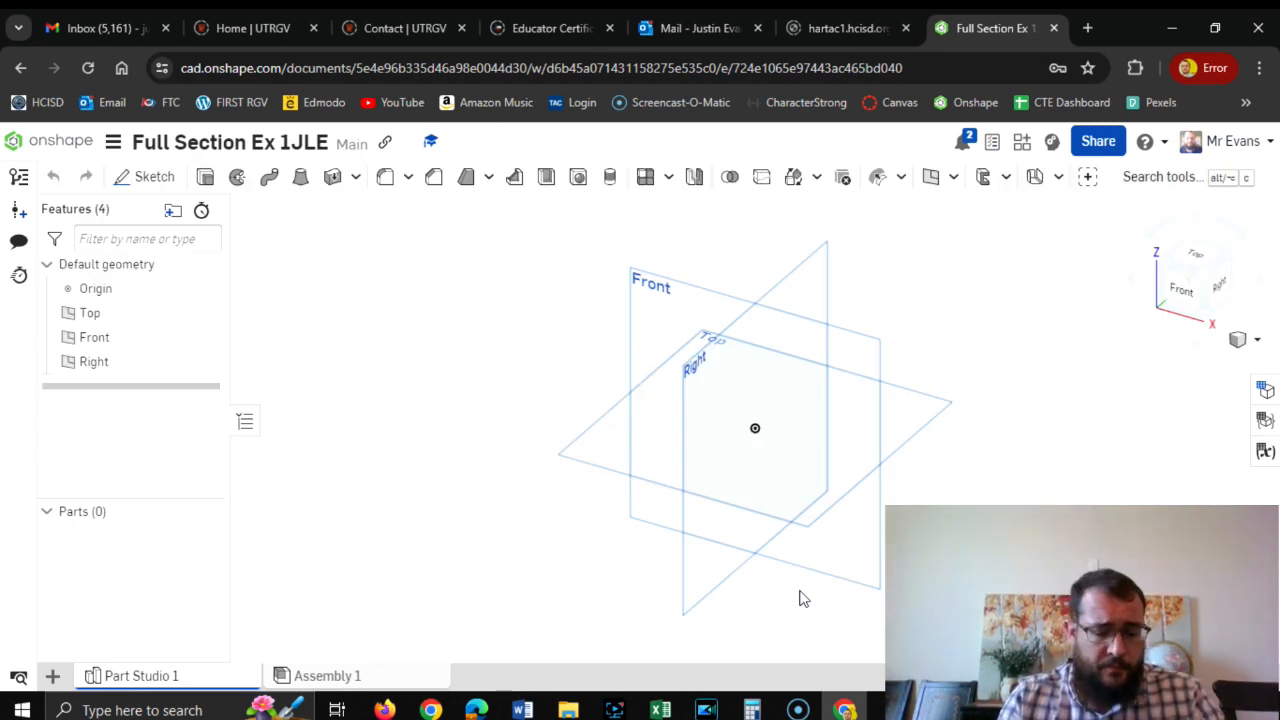
# Start a sketch on the Top plane, consulting the section-view reference drawing in Word and returning to Onshape.
pyautogui.hotkey('alt', 'Tab')
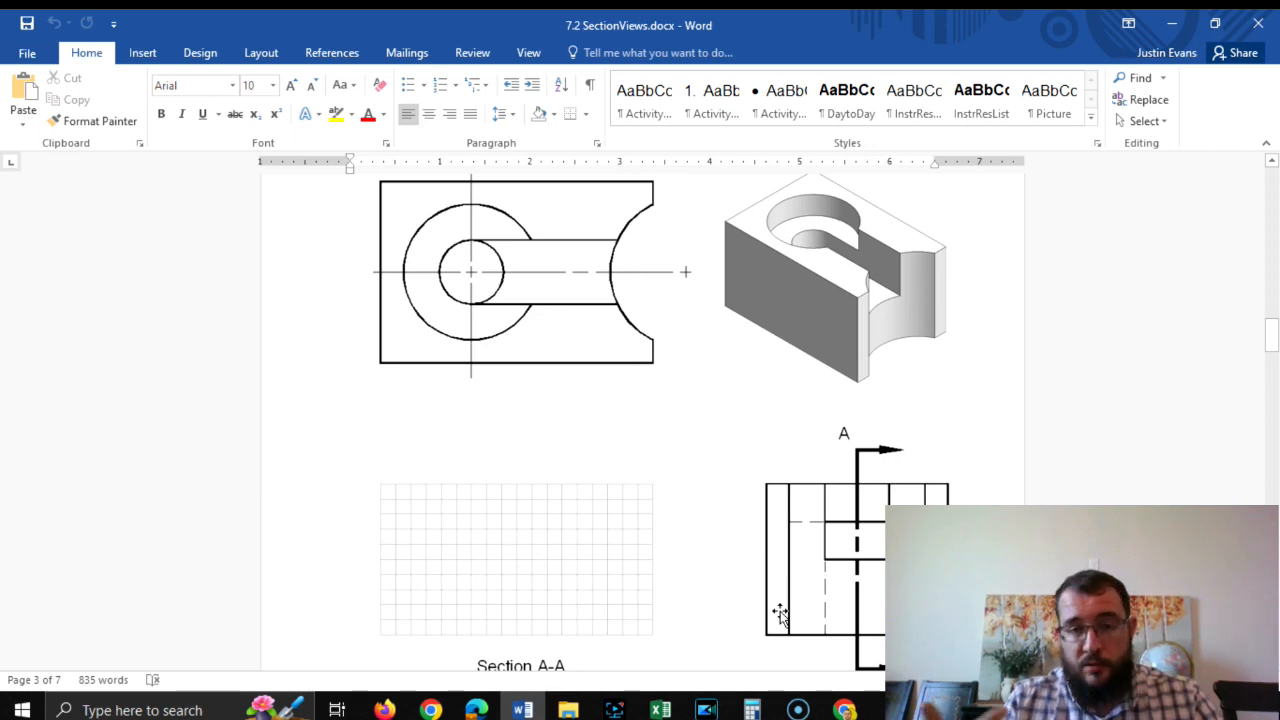
pyautogui.hotkey('alt', 'Tab')
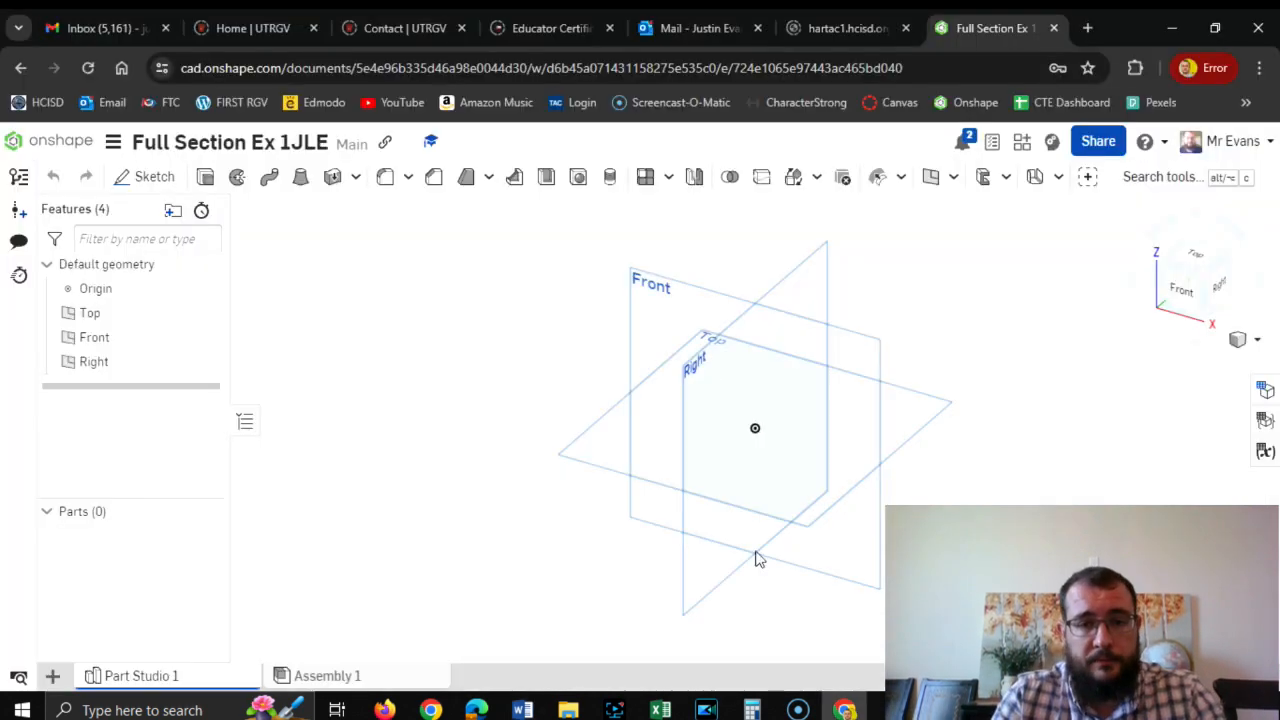
pyautogui.click(155, 180)
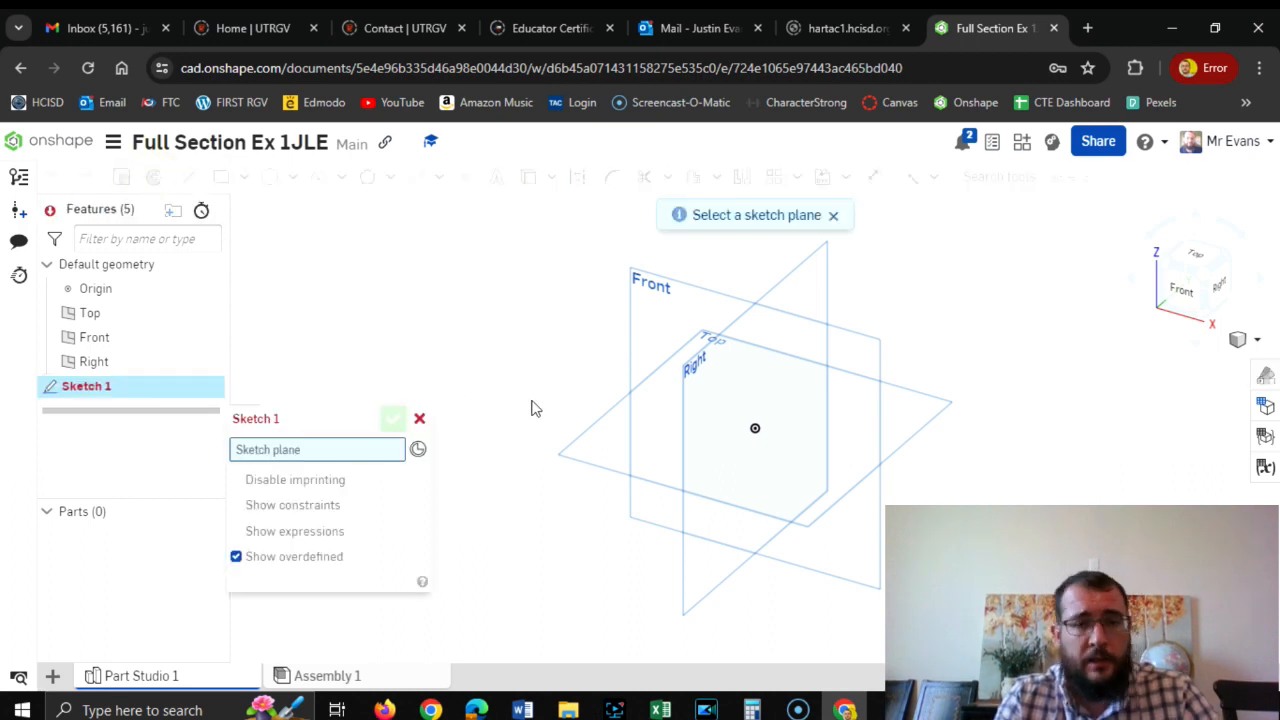
pyautogui.click(583, 466)
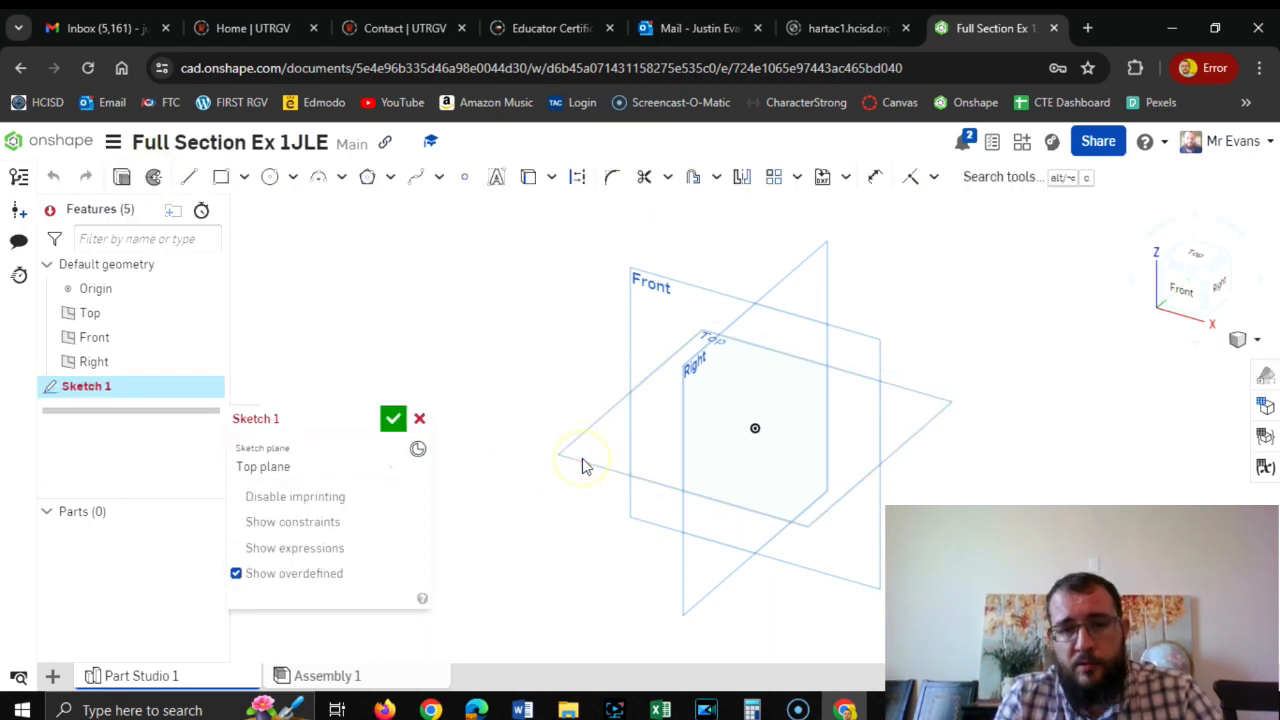
pyautogui.click(1197, 258)
pyautogui.hotkey('alt', 'Tab')
pyautogui.press('Tab')
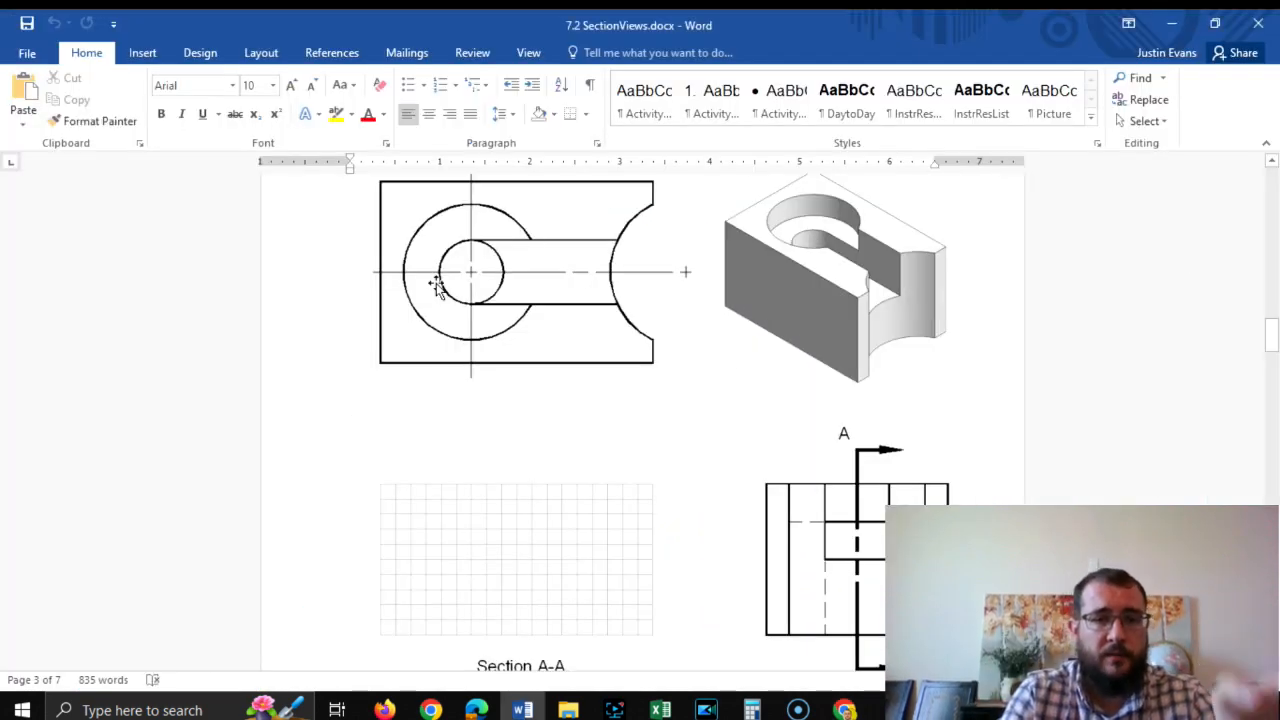
pyautogui.hotkey('alt', 'Tab')
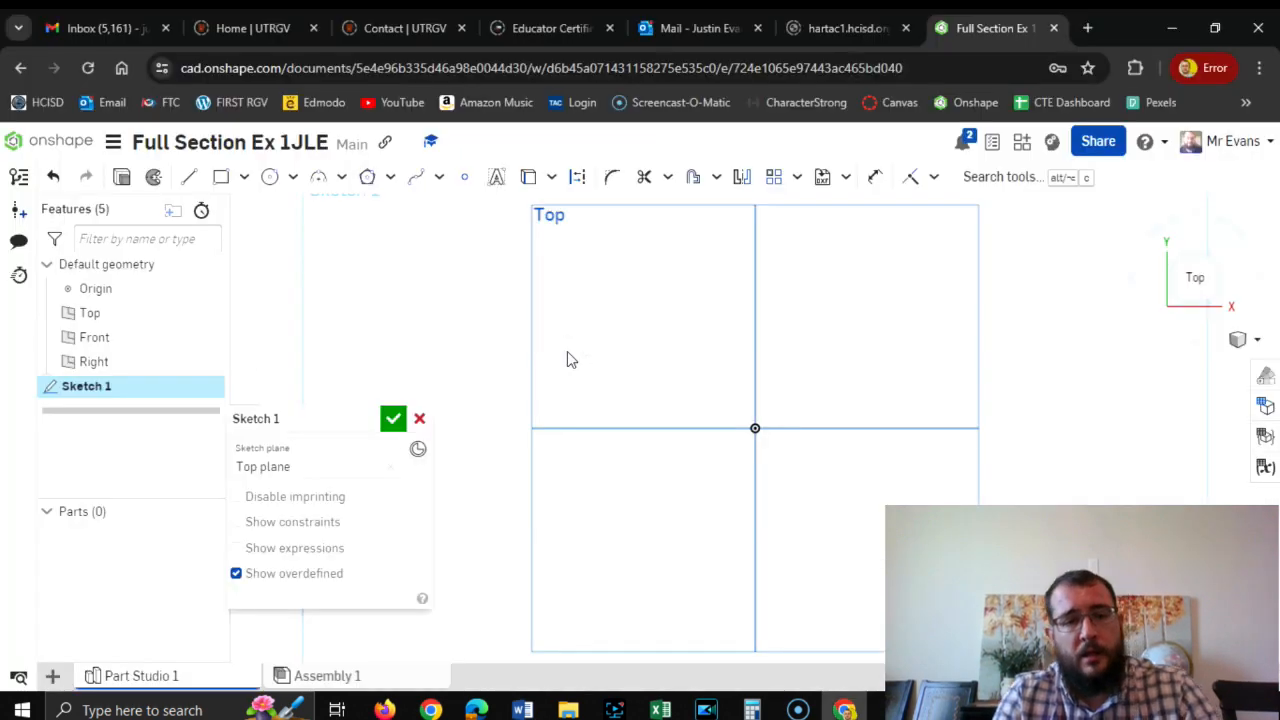
# Draw a center point rectangle on the origin, 4.5 in wide and 3 in high.
pyautogui.click(243, 180)
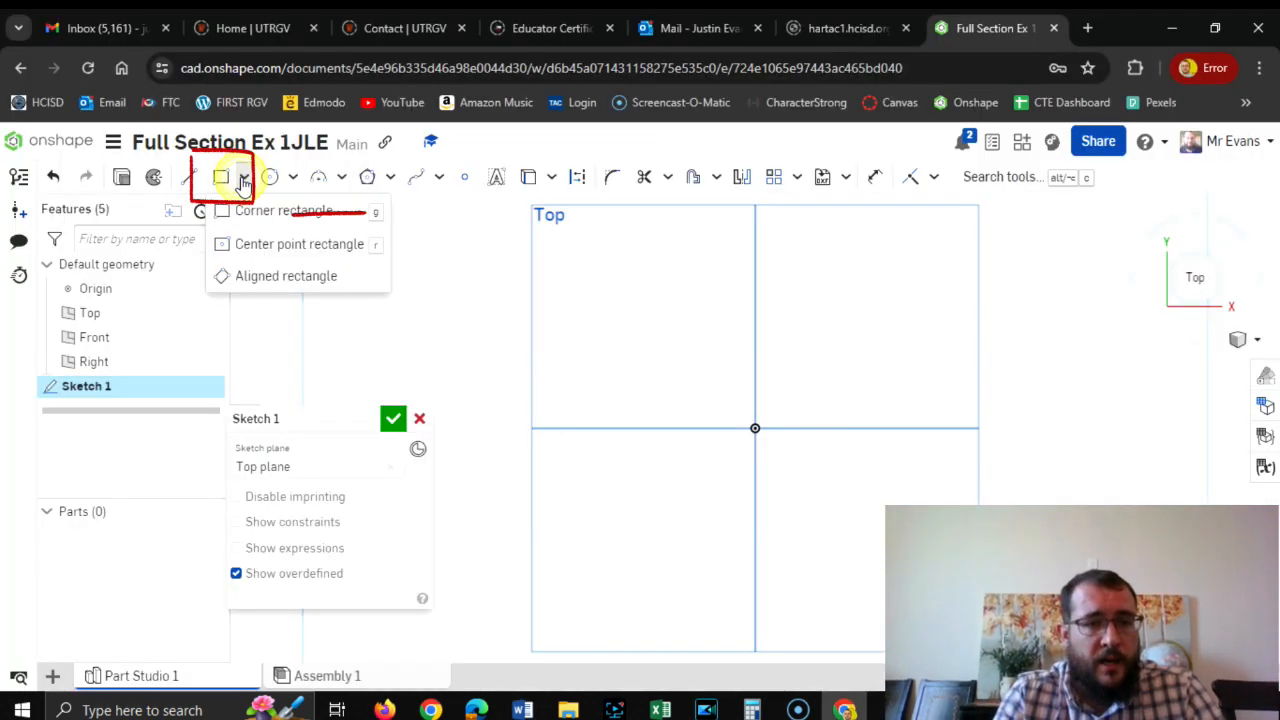
pyautogui.click(290, 244)
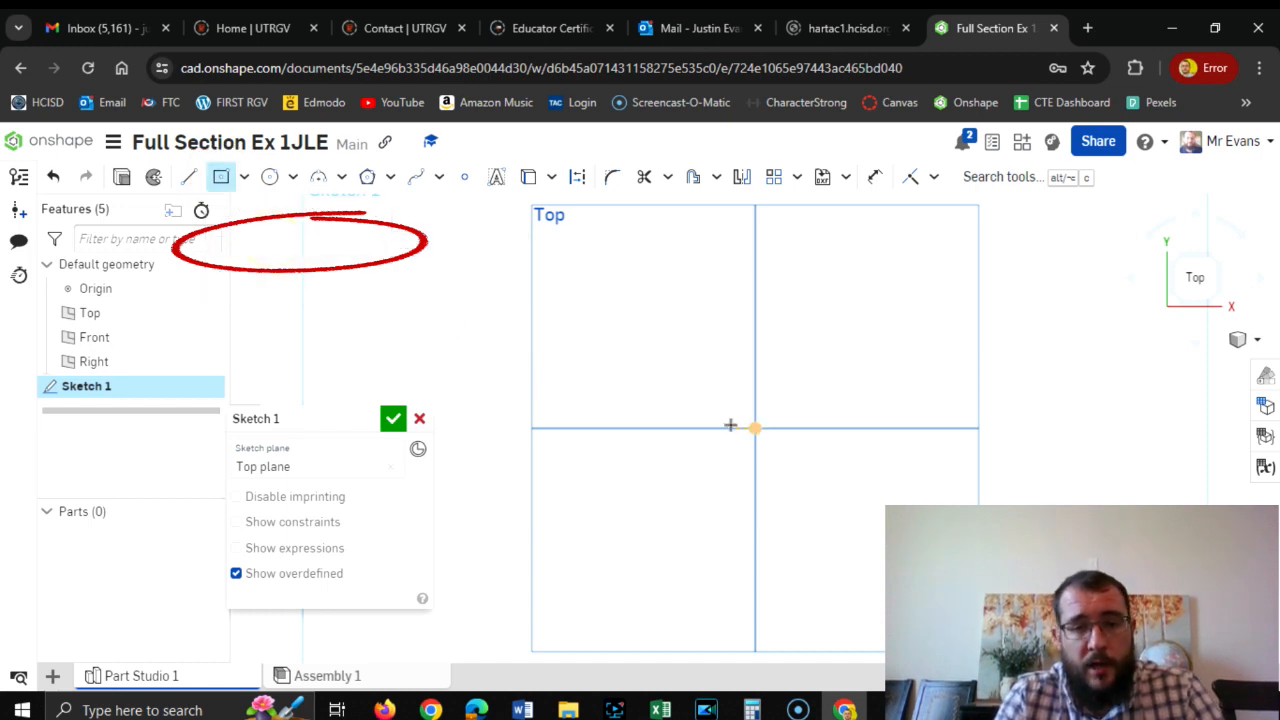
pyautogui.click(755, 428)
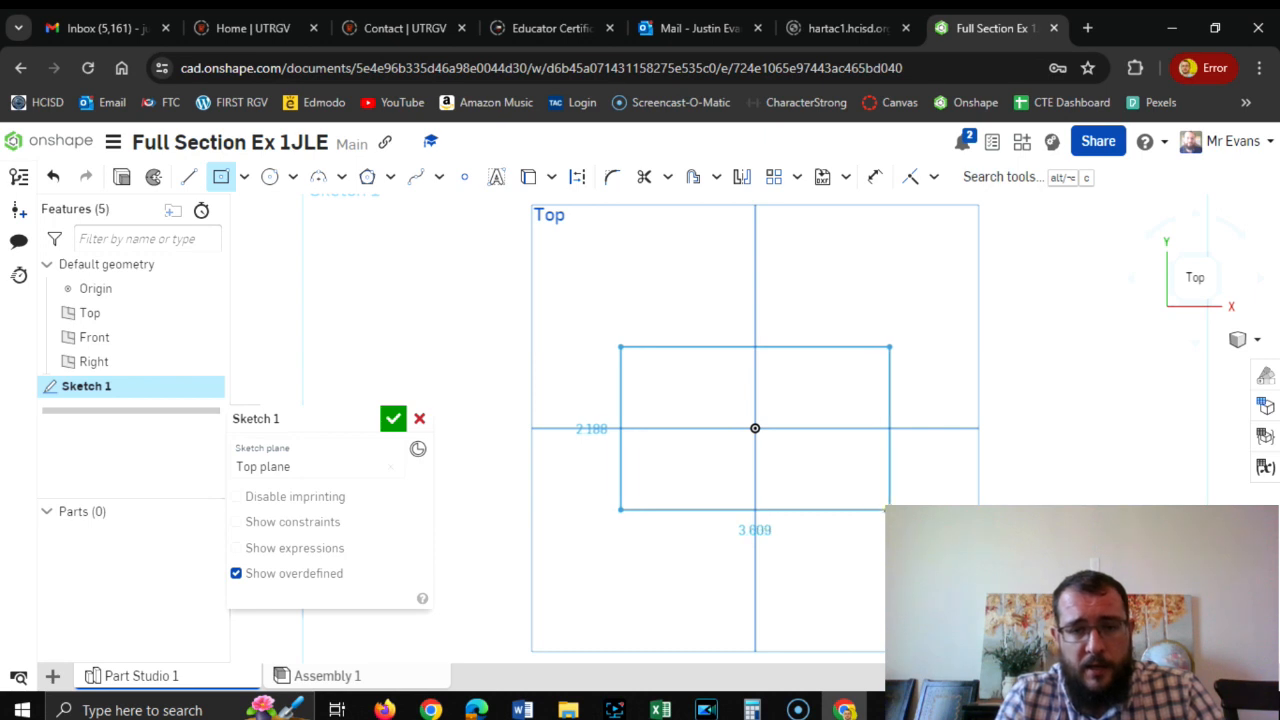
pyautogui.click(889, 509)
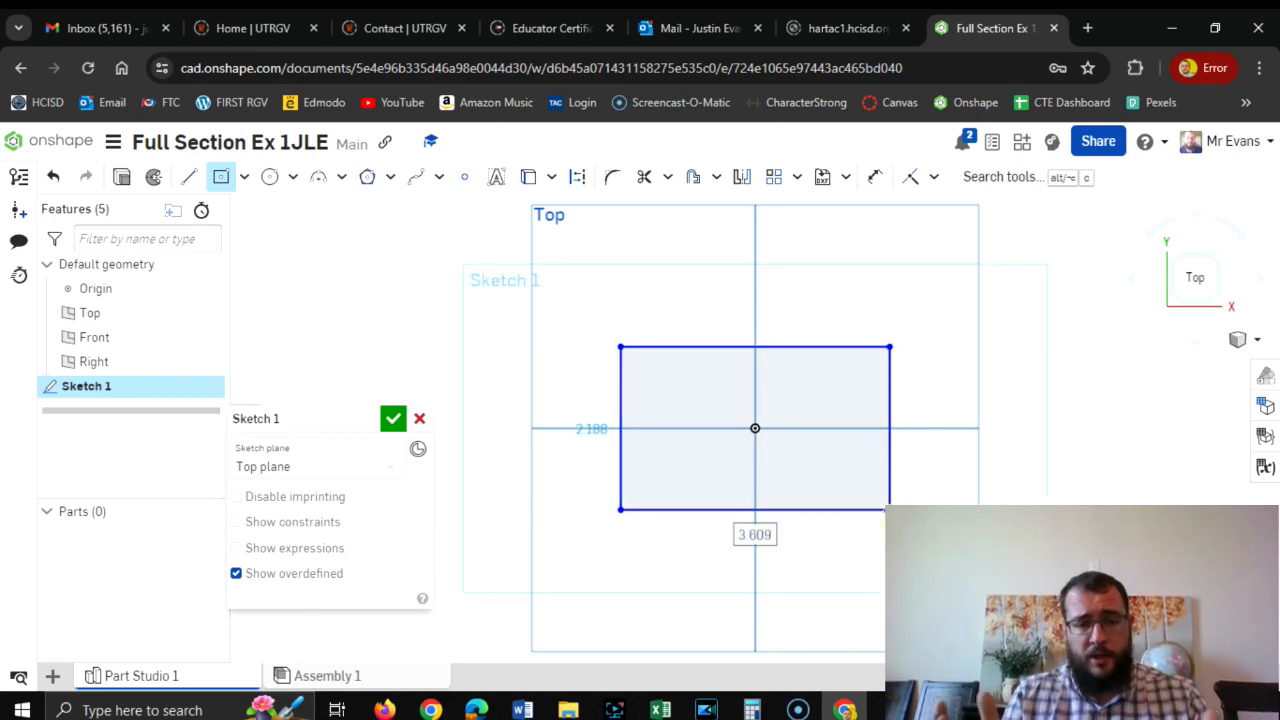
pyautogui.write('4.5')
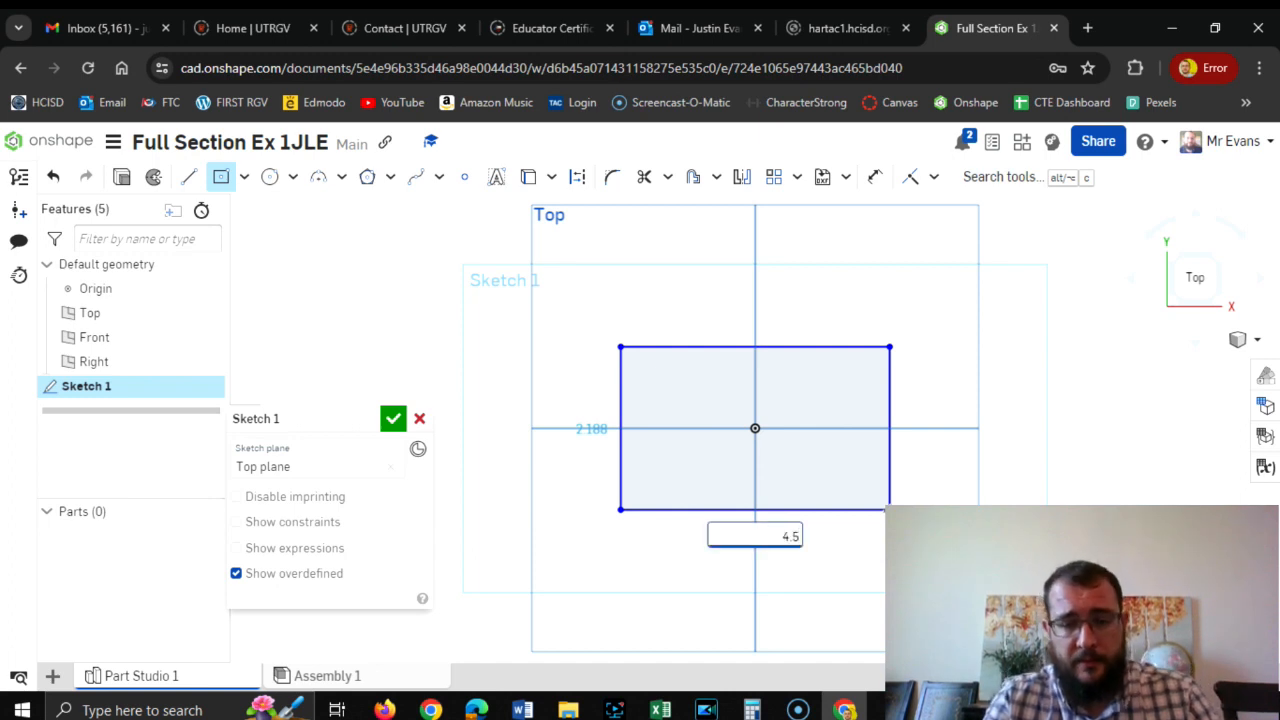
pyautogui.press('Return')
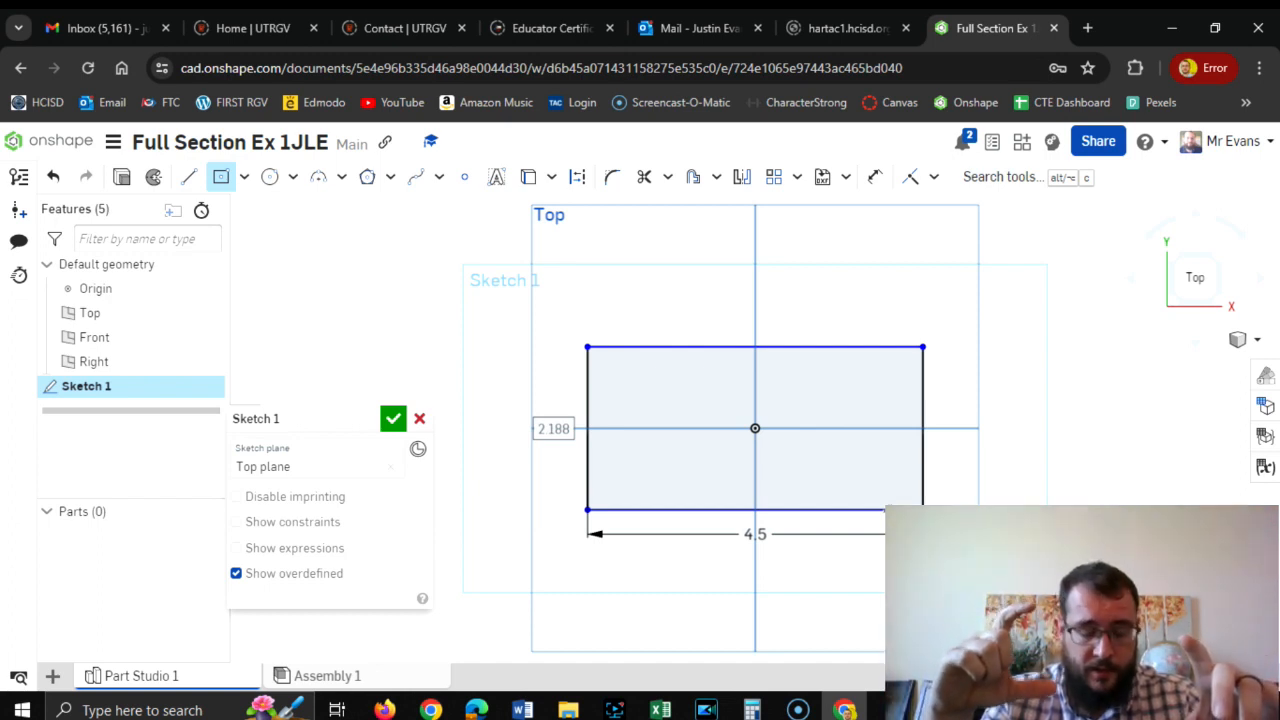
pyautogui.write('3')
pyautogui.press('Return')
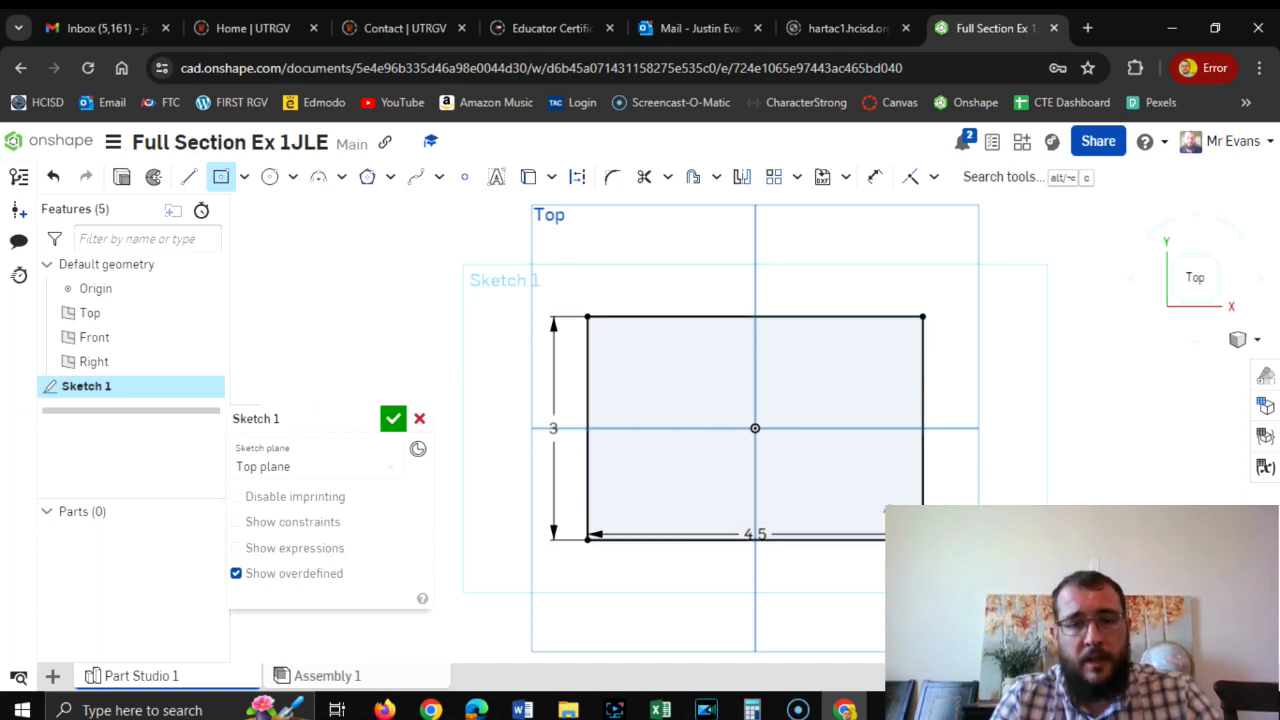
pyautogui.click(874, 177)
pyautogui.click(820, 316)
pyautogui.press('Escape')
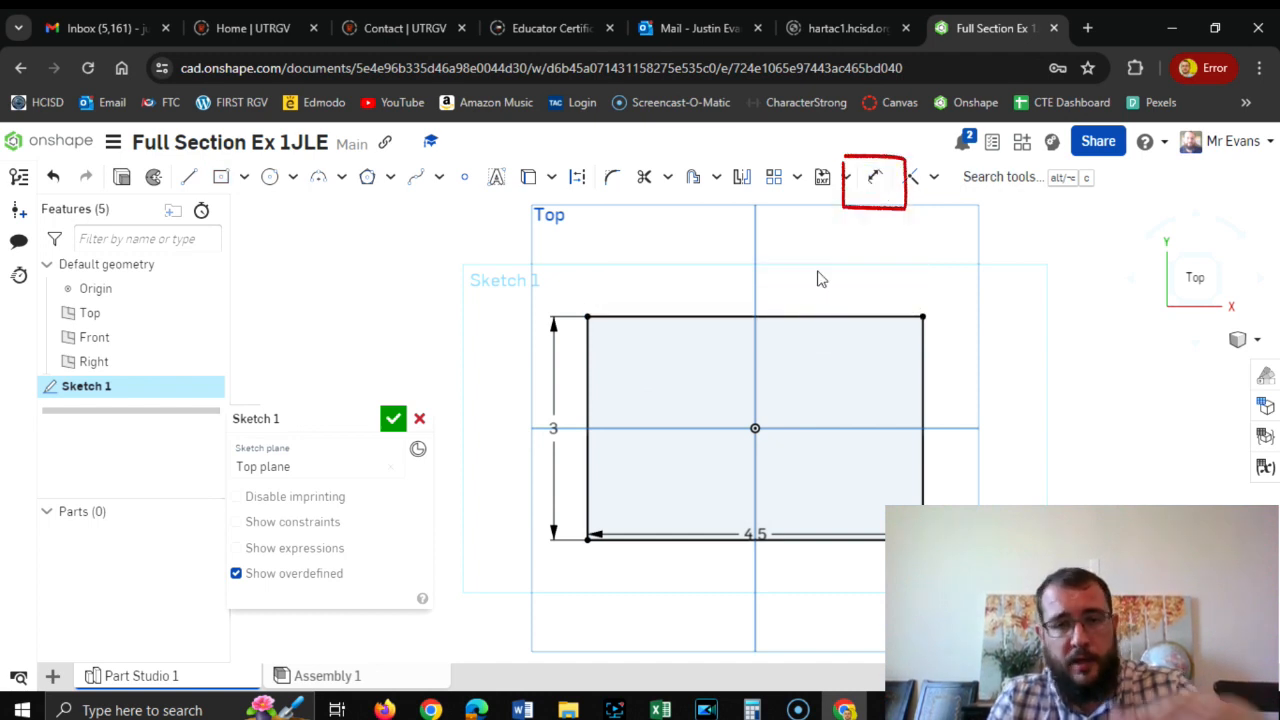
# Move the rectangle's 4.5 dimension clear of its lower edge and finish the sketch.
pyautogui.click(742, 541)
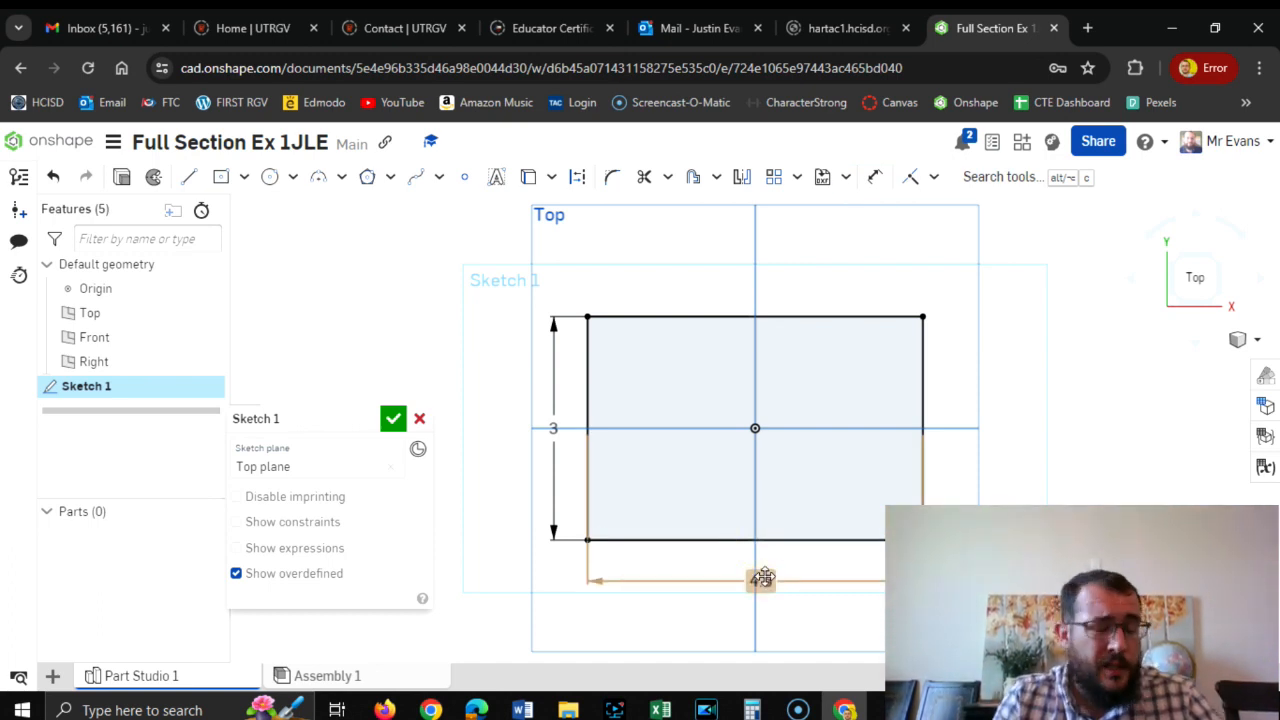
pyautogui.click(762, 578)
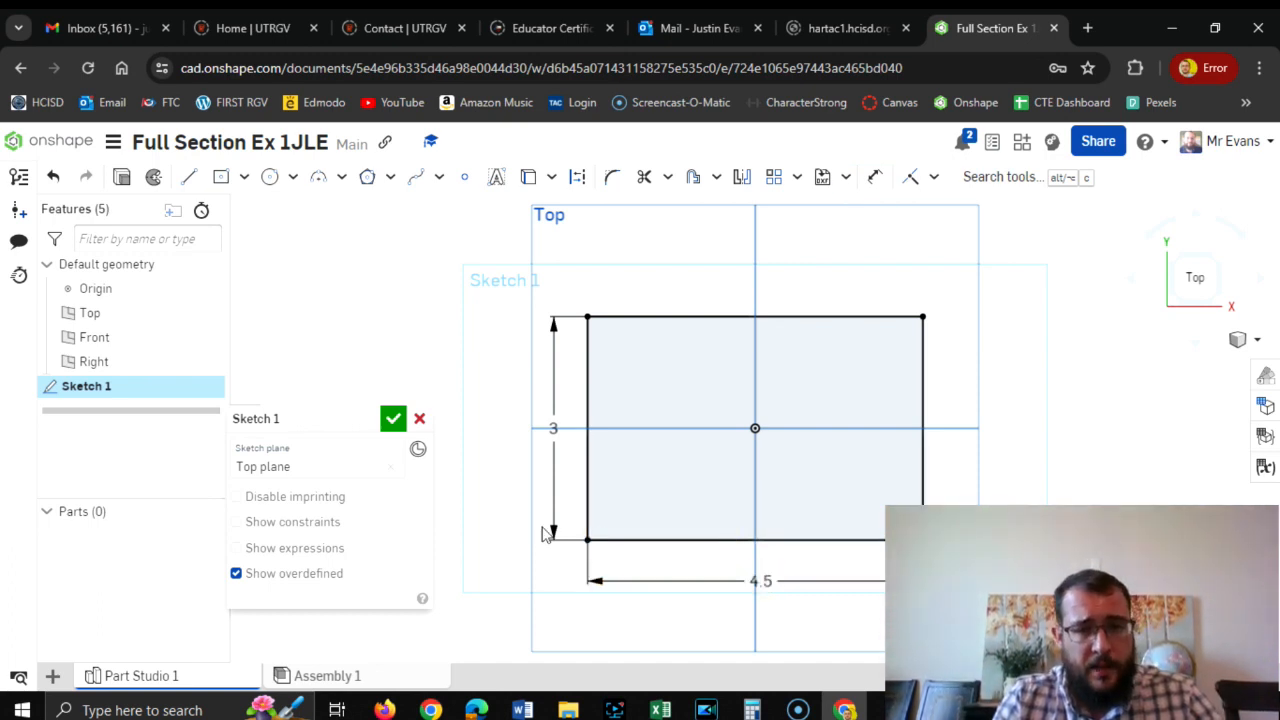
pyautogui.click(394, 419)
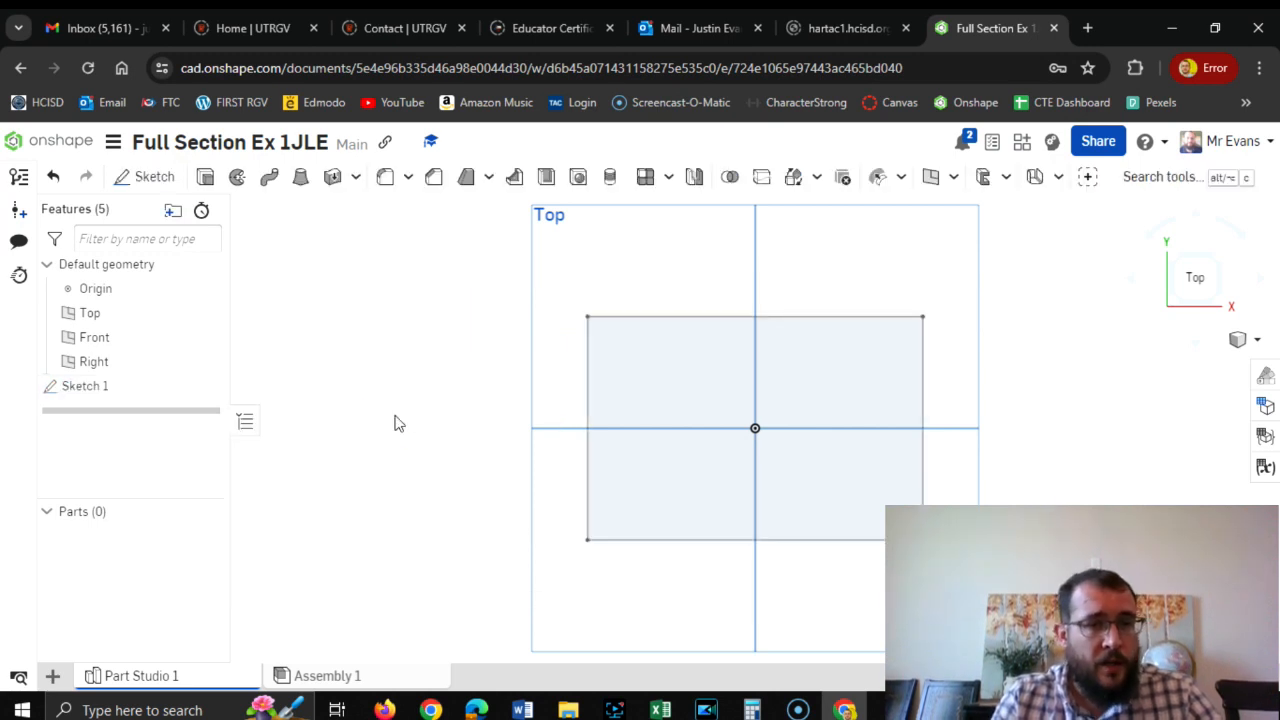
# Extrude the rectangle as a new solid with a blind depth of 2.5 in.
pyautogui.click(205, 177)
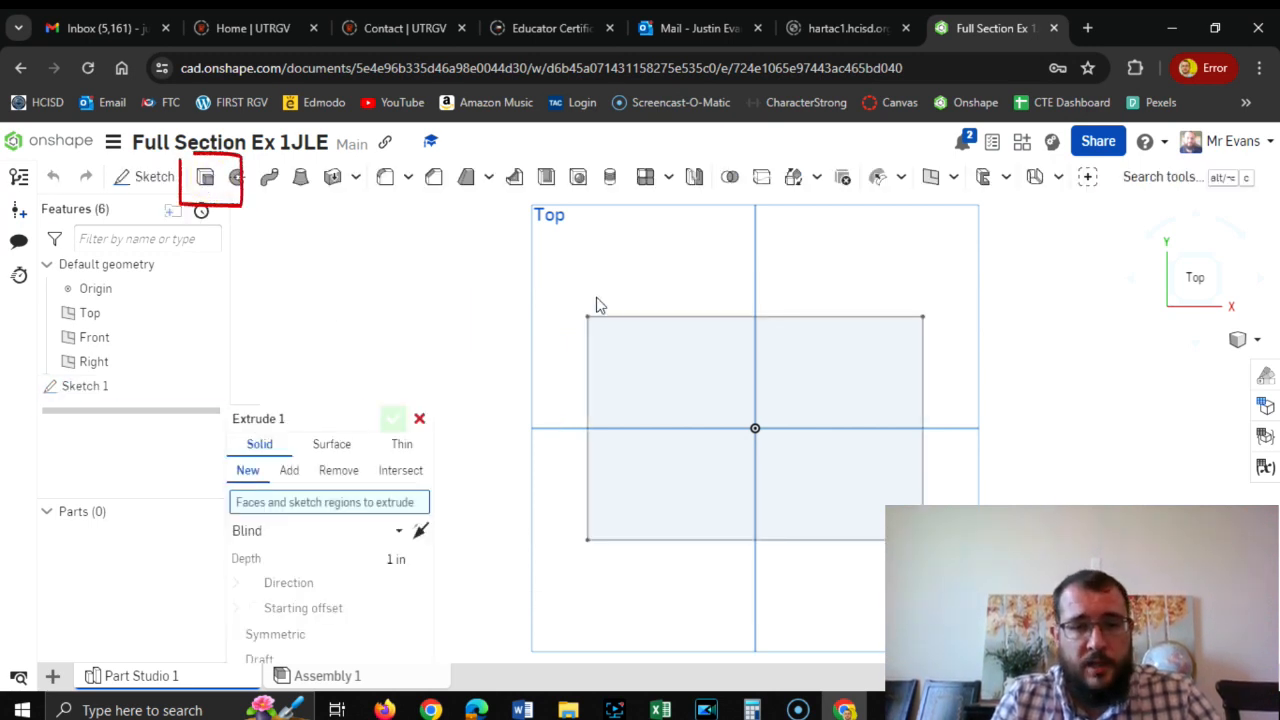
pyautogui.click(655, 398)
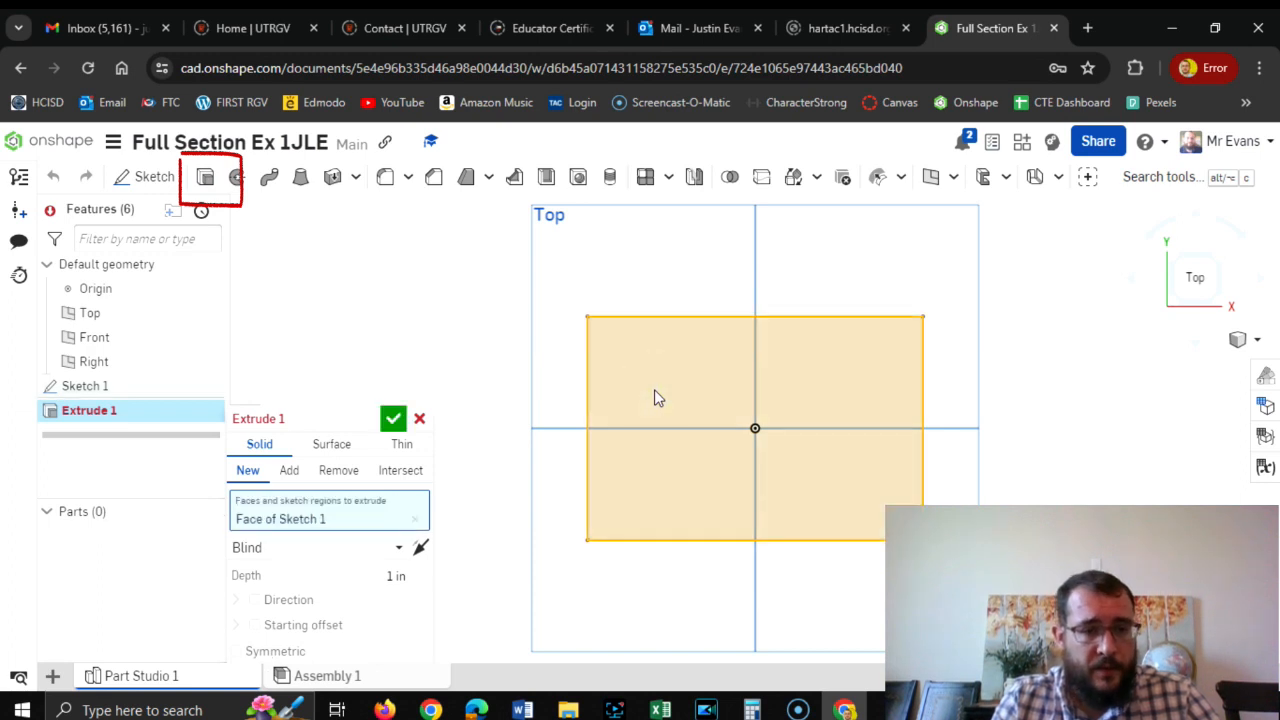
pyautogui.moveTo(319, 418); pyautogui.dragTo(359, 253)
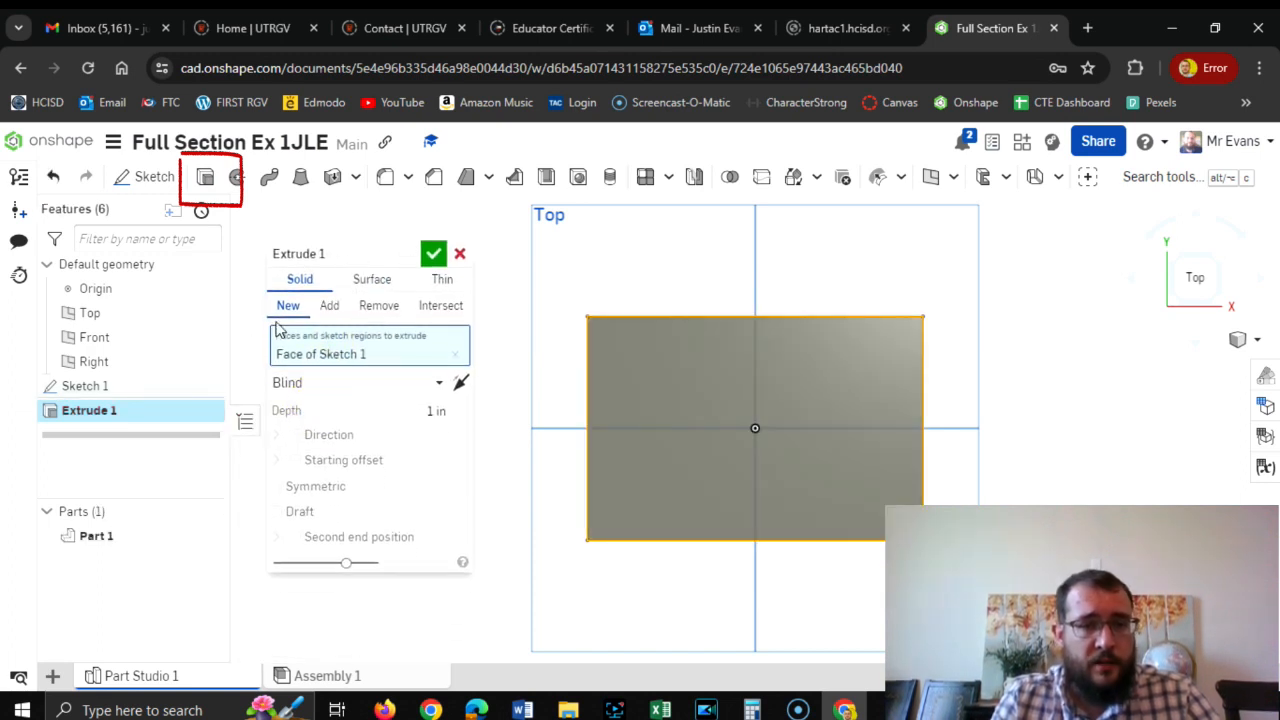
pyautogui.click(389, 402)
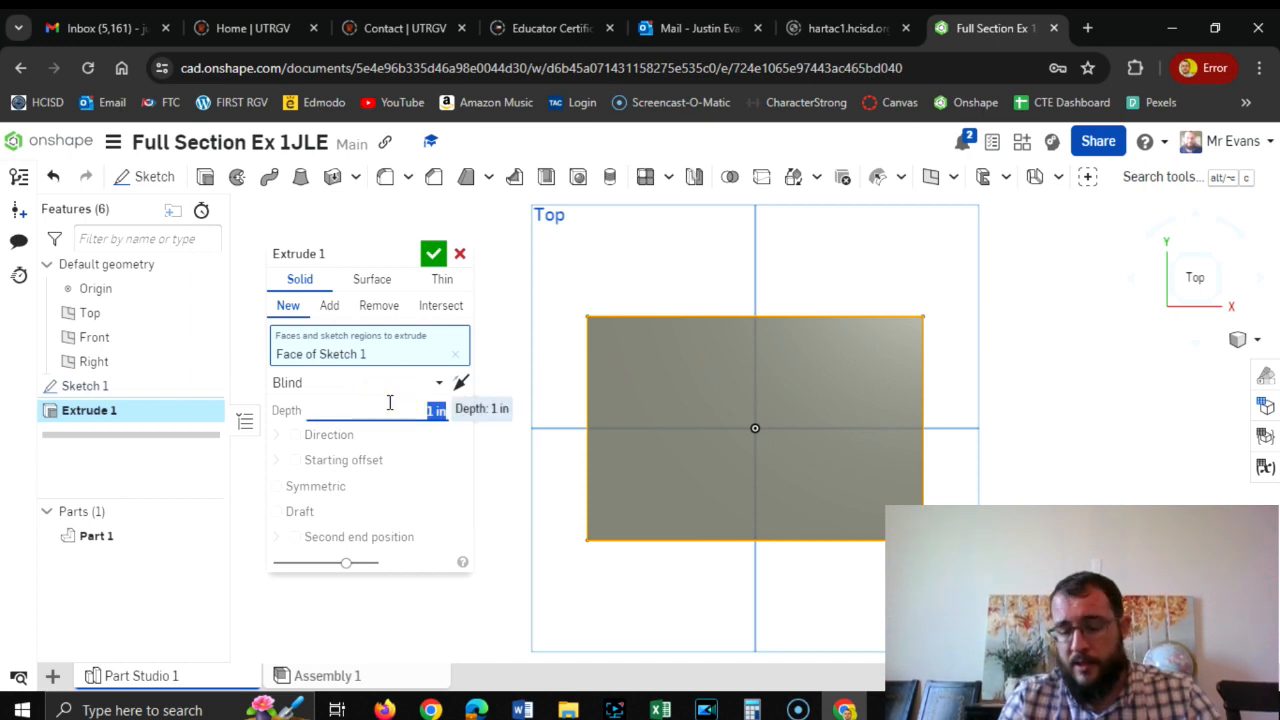
pyautogui.write('2')
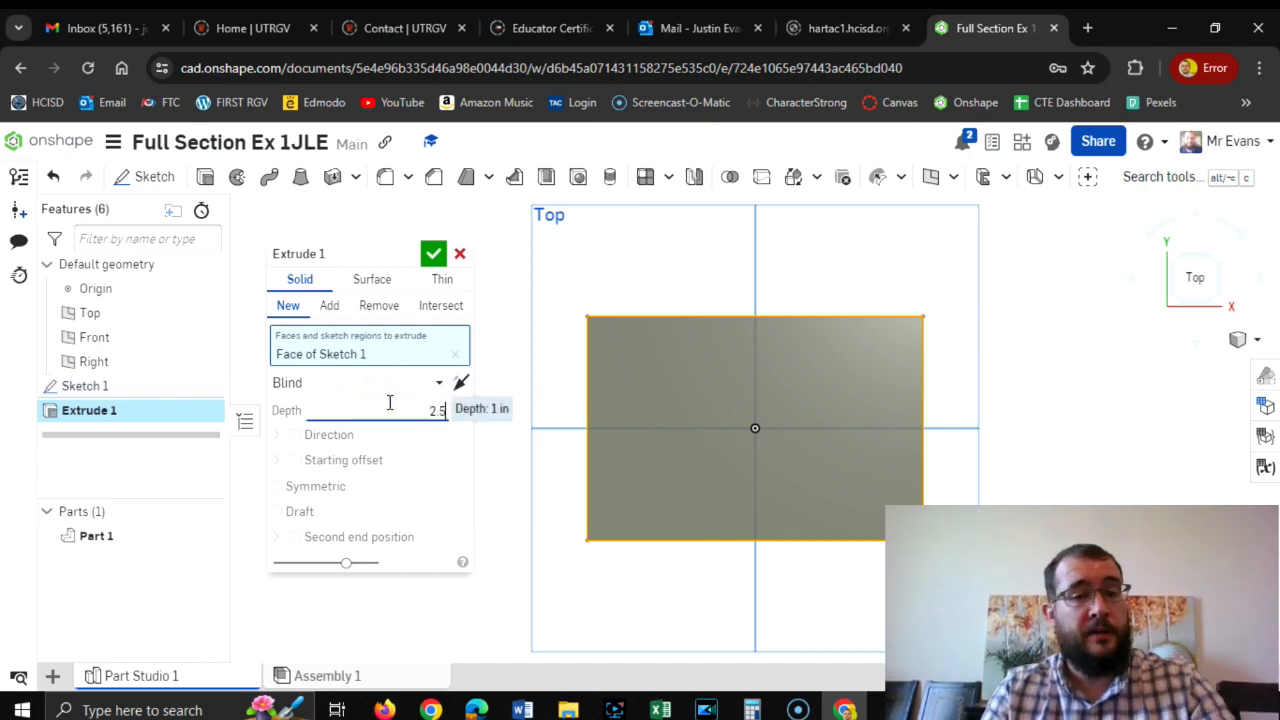
pyautogui.write('.5')
pyautogui.press('Return')
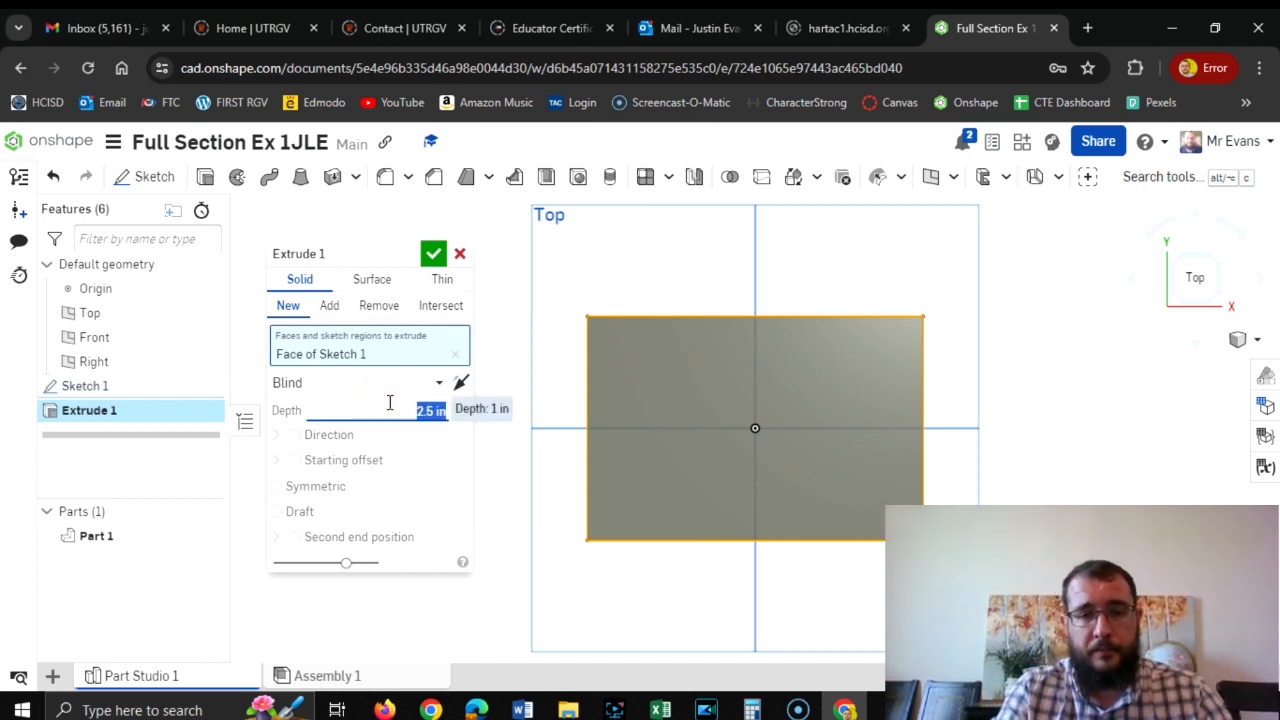
pyautogui.click(433, 254)
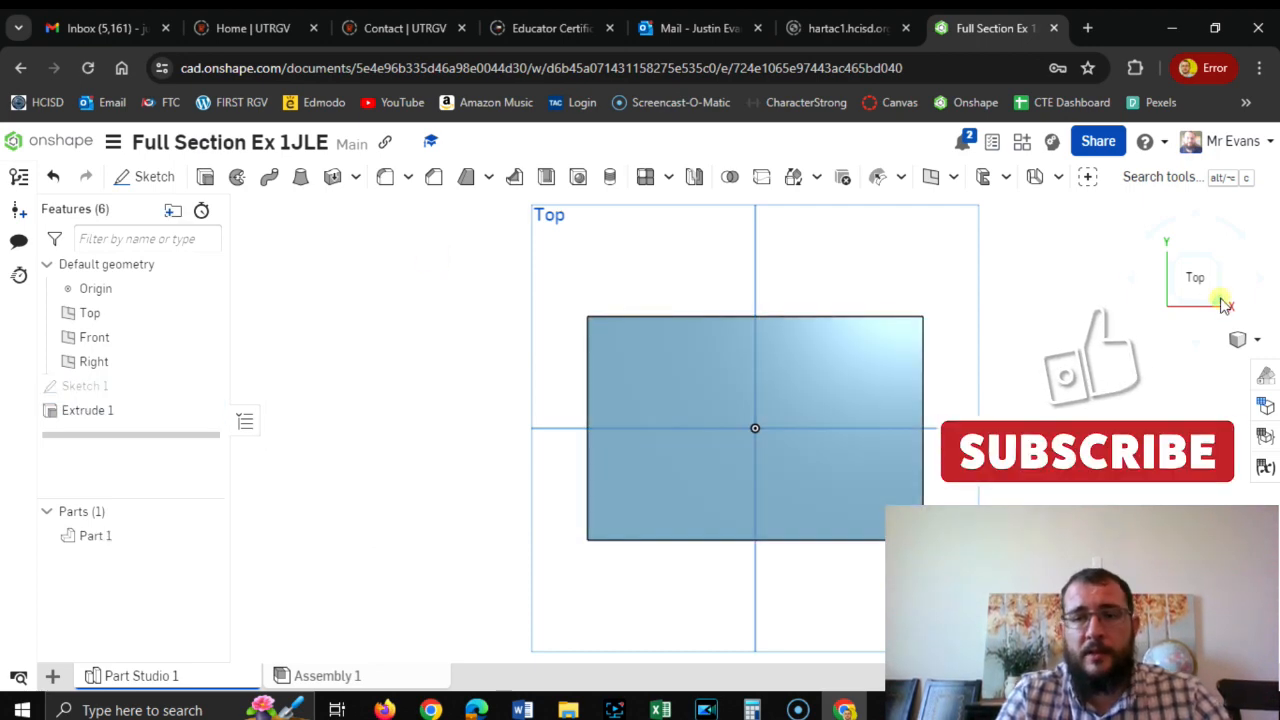
pyautogui.click(1222, 305)
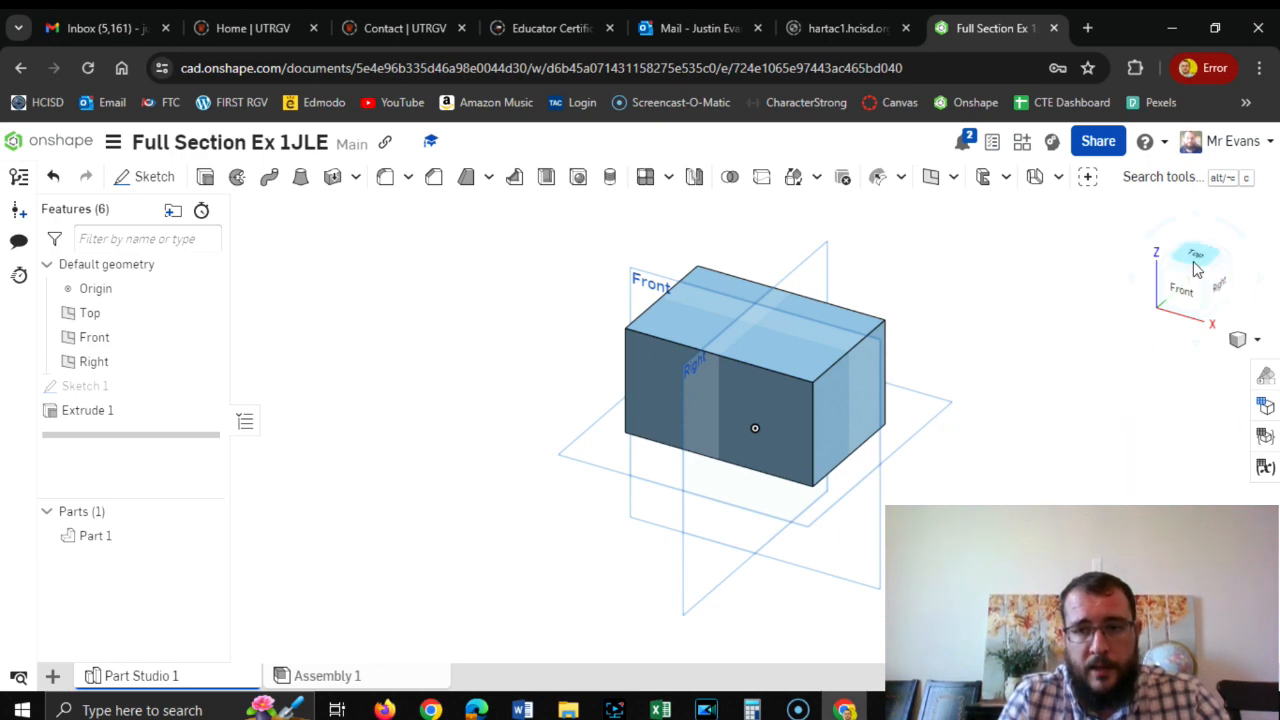
# Sketch a 1 in diameter circle on the block's top face, level with the origin and about 1.05 in from the left edge.
pyautogui.click(1196, 265)
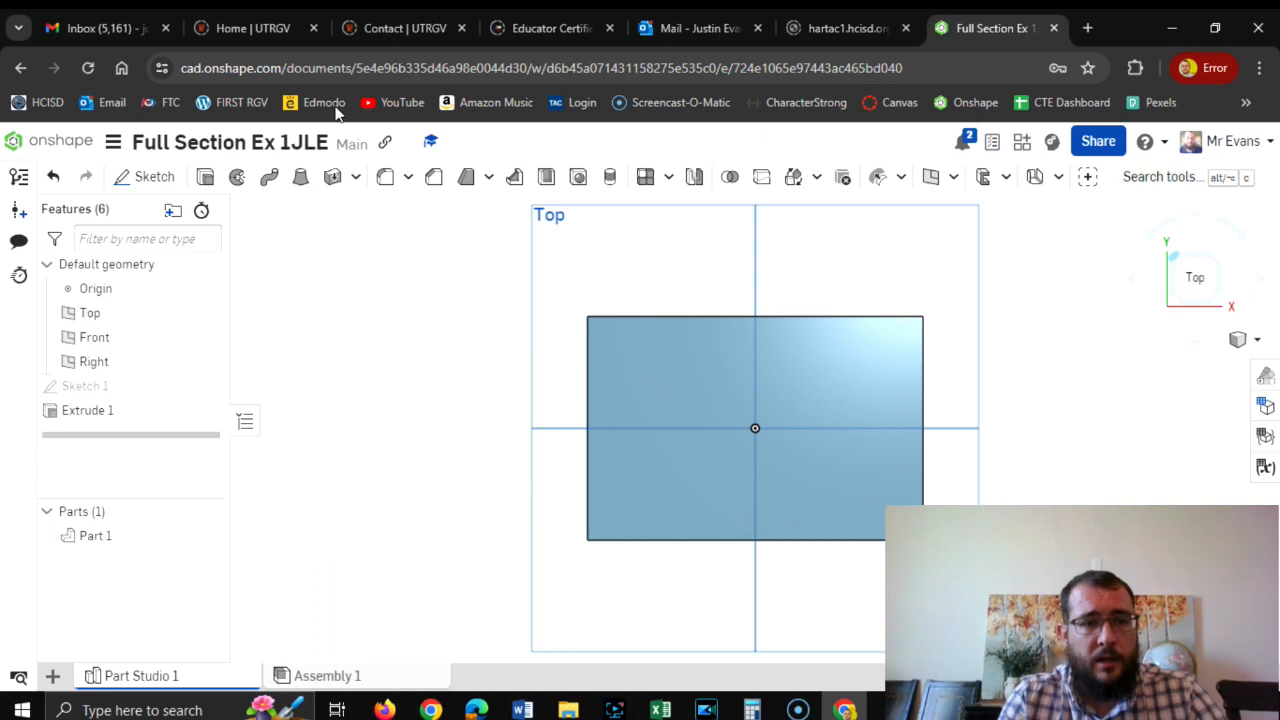
pyautogui.click(150, 177)
pyautogui.click(691, 393)
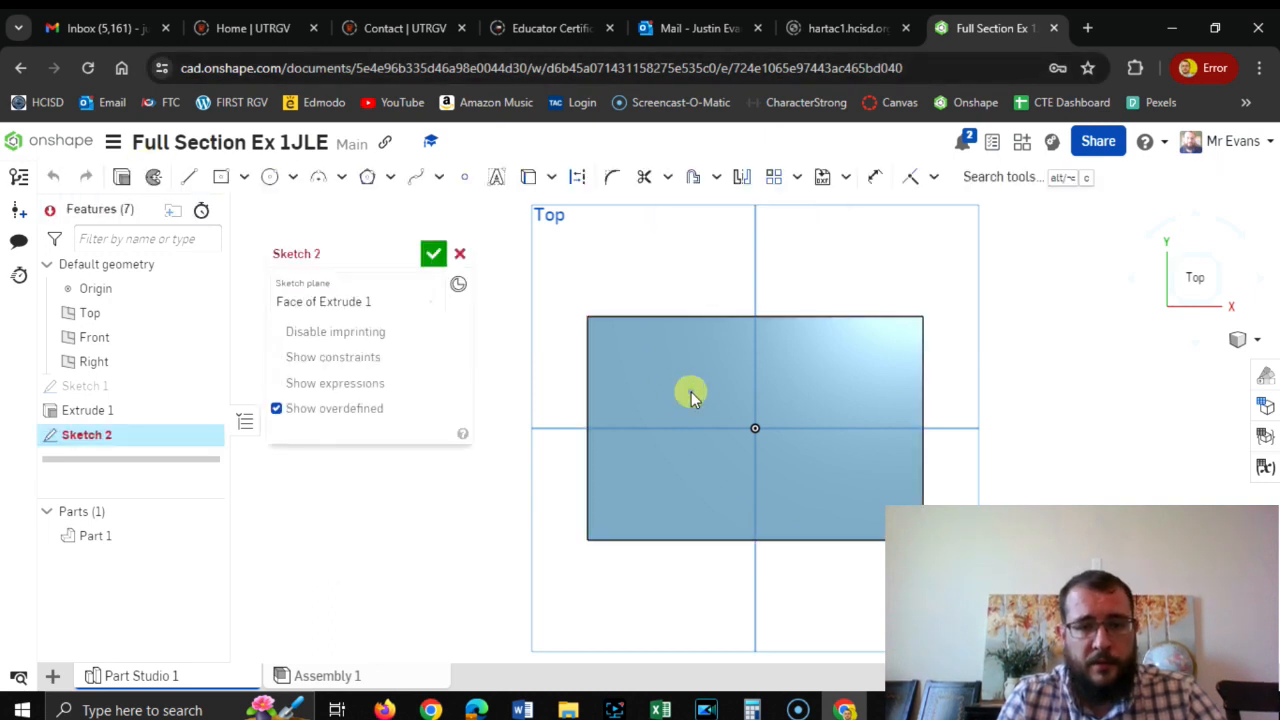
pyautogui.click(271, 180)
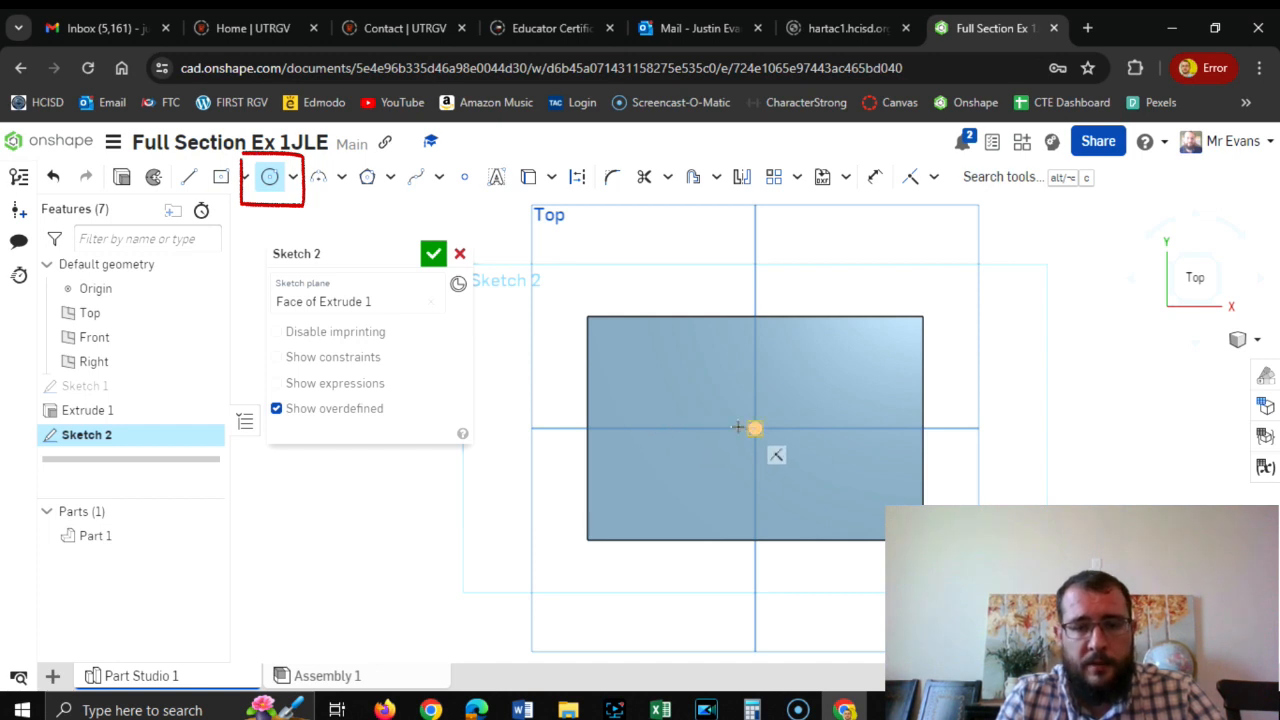
pyautogui.click(666, 428)
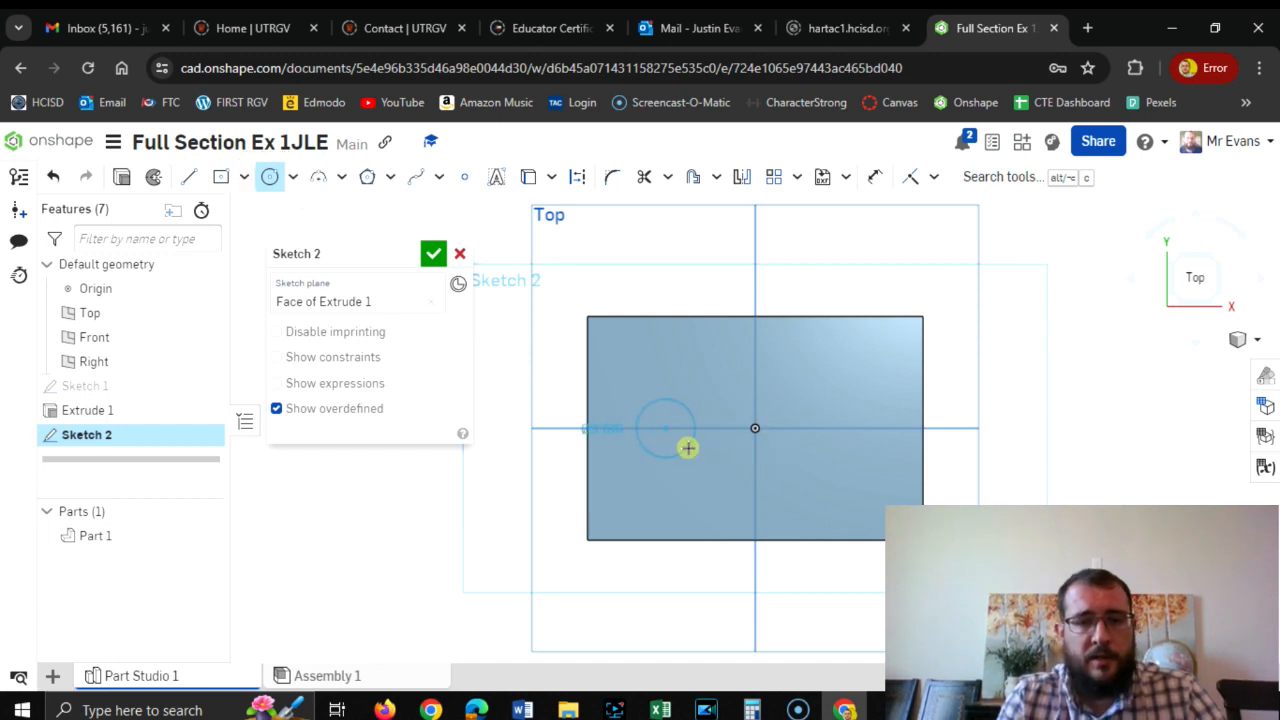
pyautogui.click(686, 447)
pyautogui.write('1')
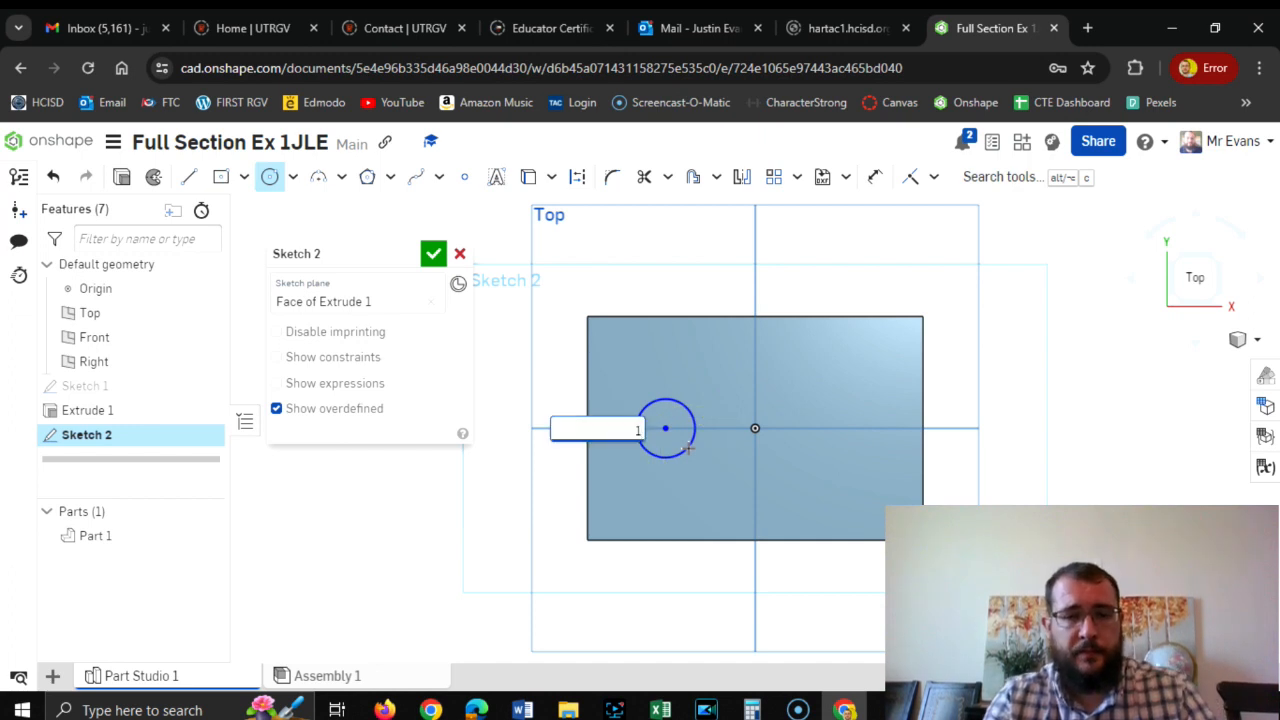
pyautogui.press('Return')
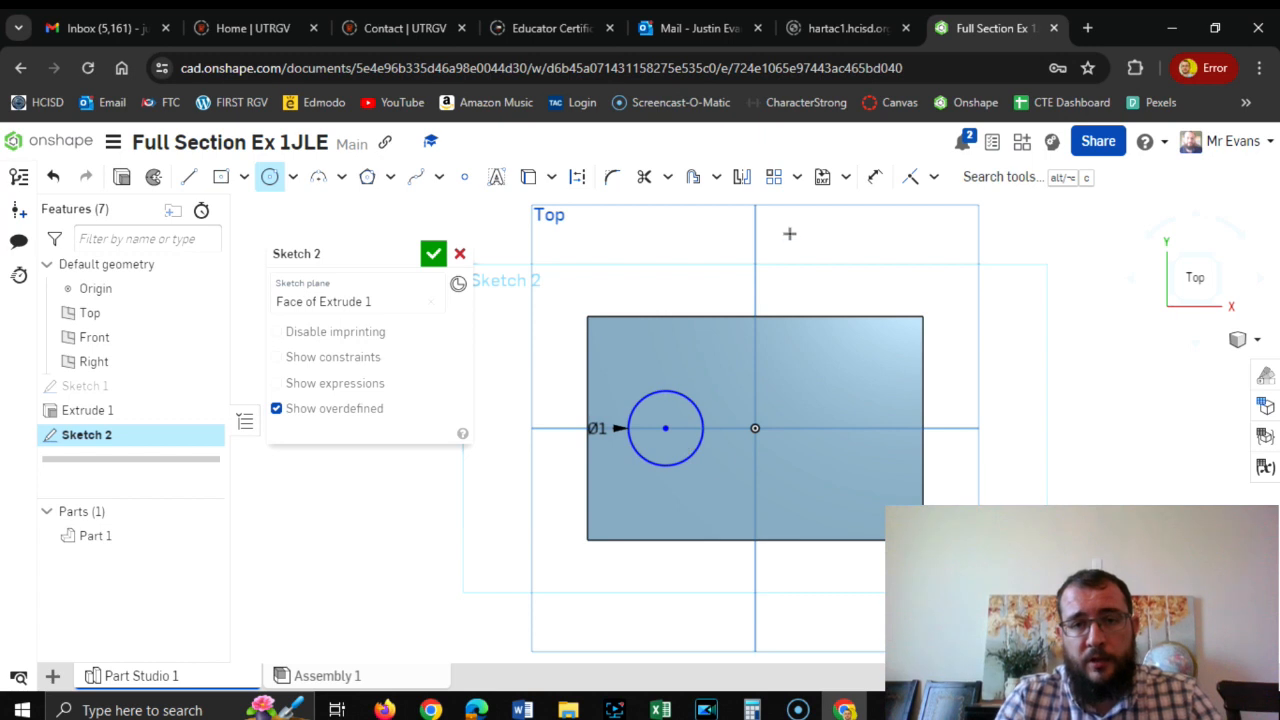
# Dimension the circle's center 1.5 in from the block's left edge and finish the sketch.
pyautogui.click(875, 178)
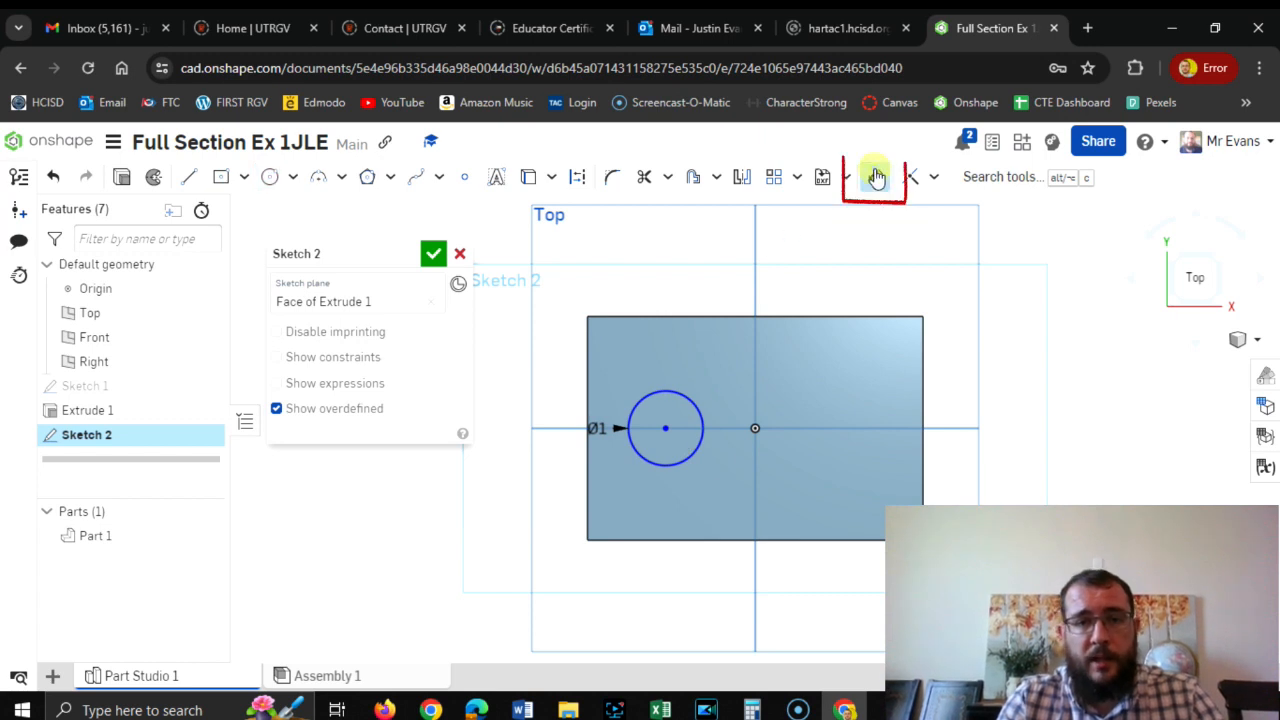
pyautogui.click(588, 366)
pyautogui.click(665, 431)
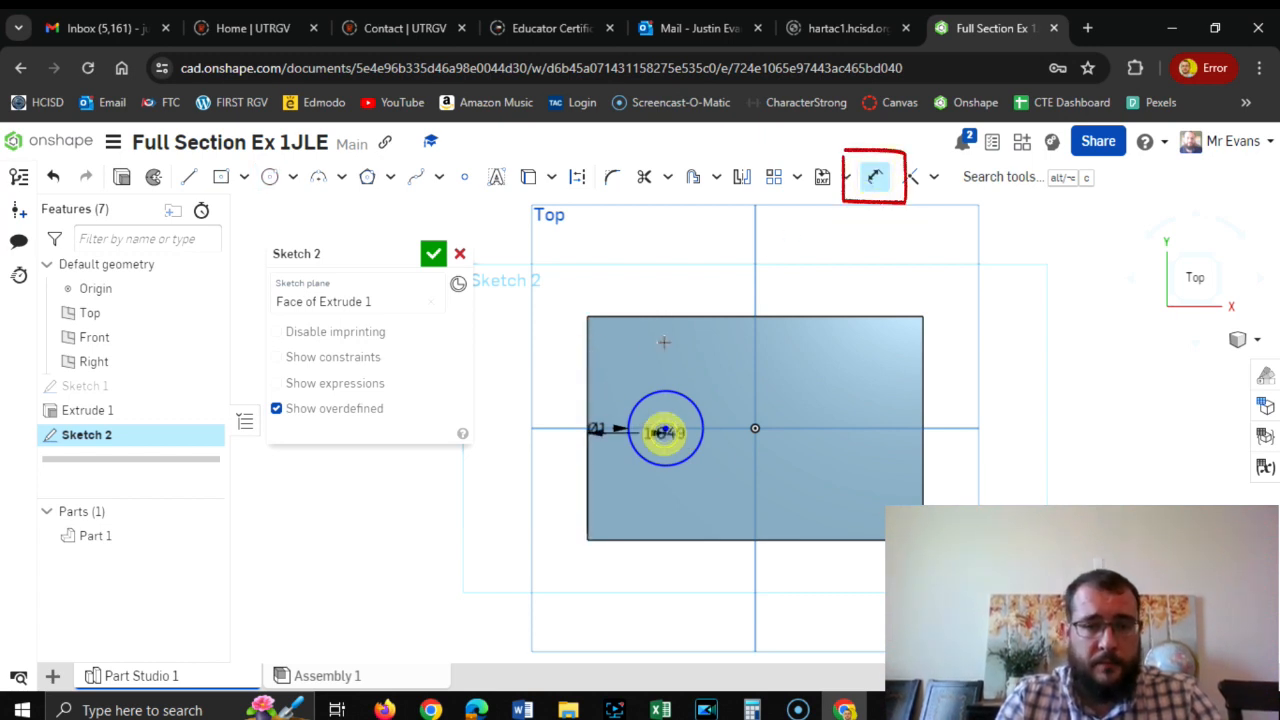
pyautogui.click(620, 266)
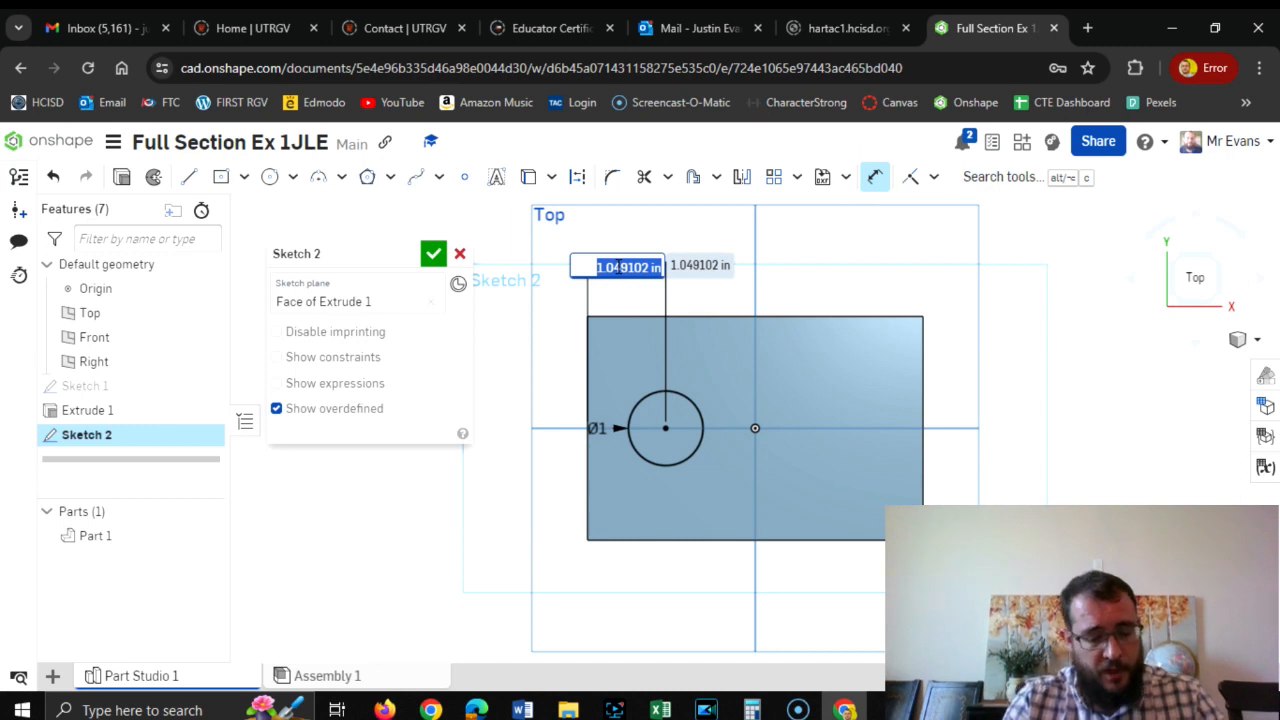
pyautogui.write('1.5')
pyautogui.press('Return')
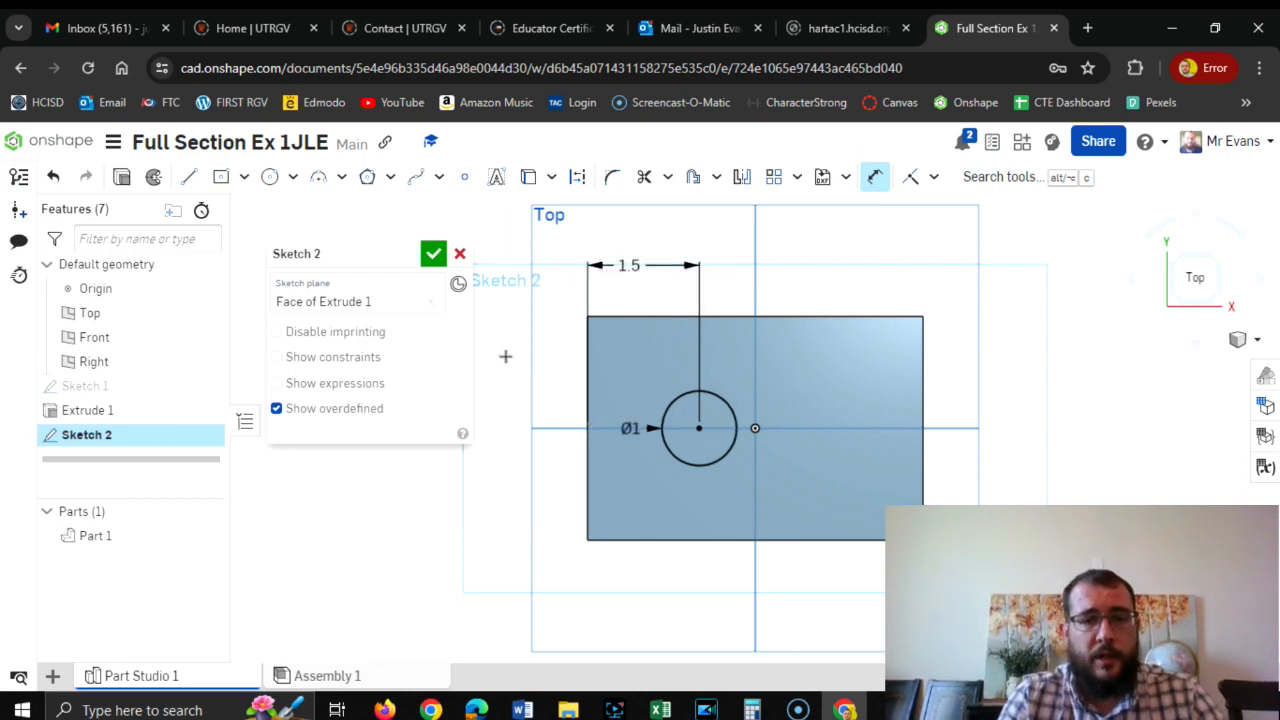
pyautogui.click(433, 255)
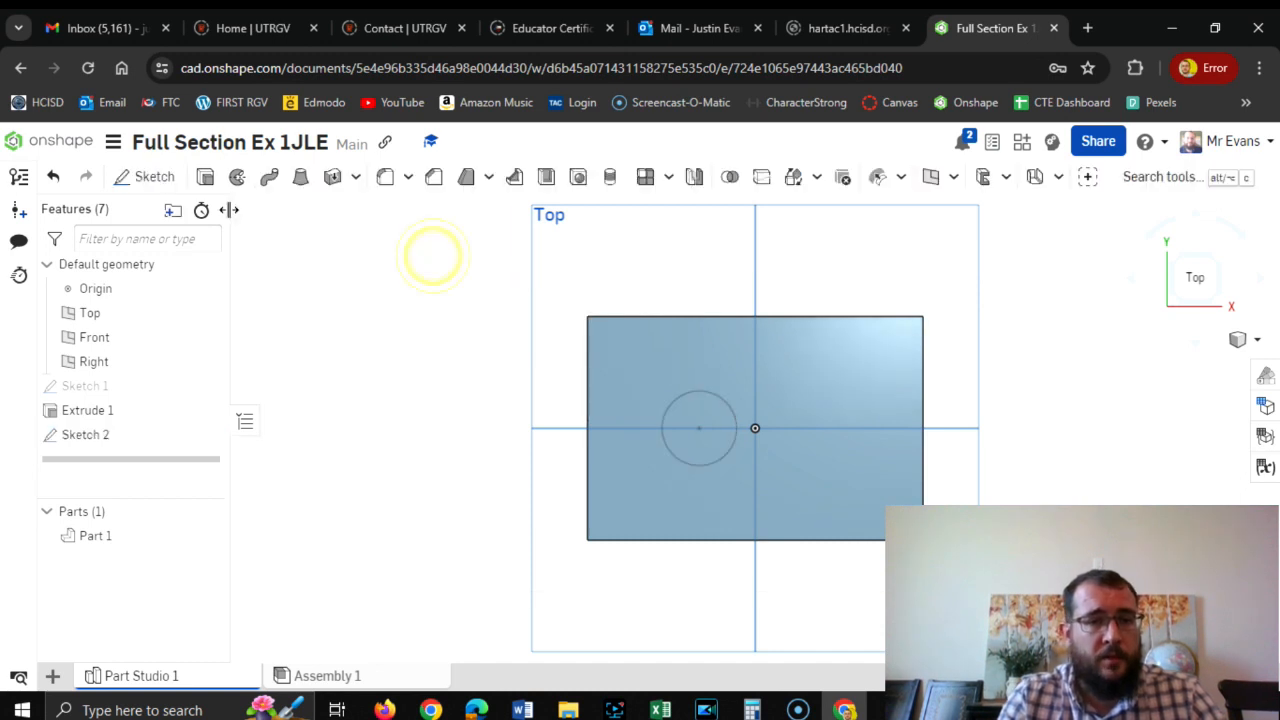
# Cut the circle through the block with a Remove extrude set to Through all.
pyautogui.click(206, 180)
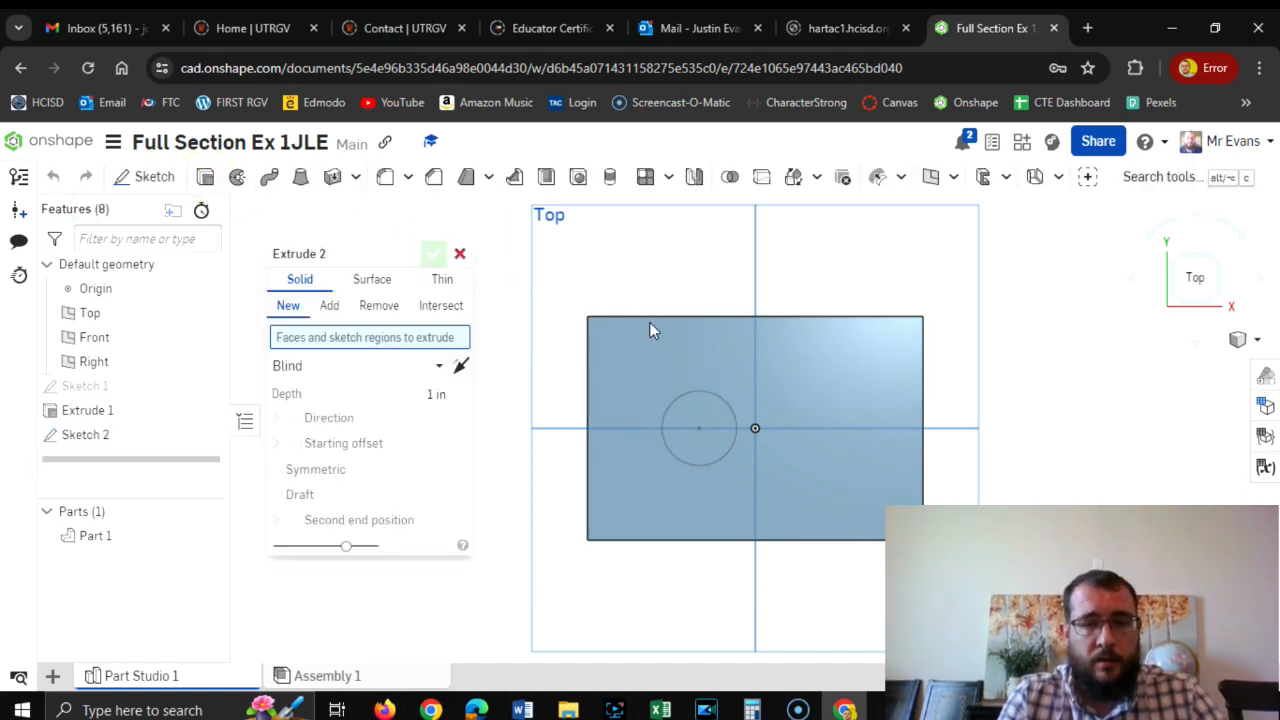
pyautogui.click(699, 423)
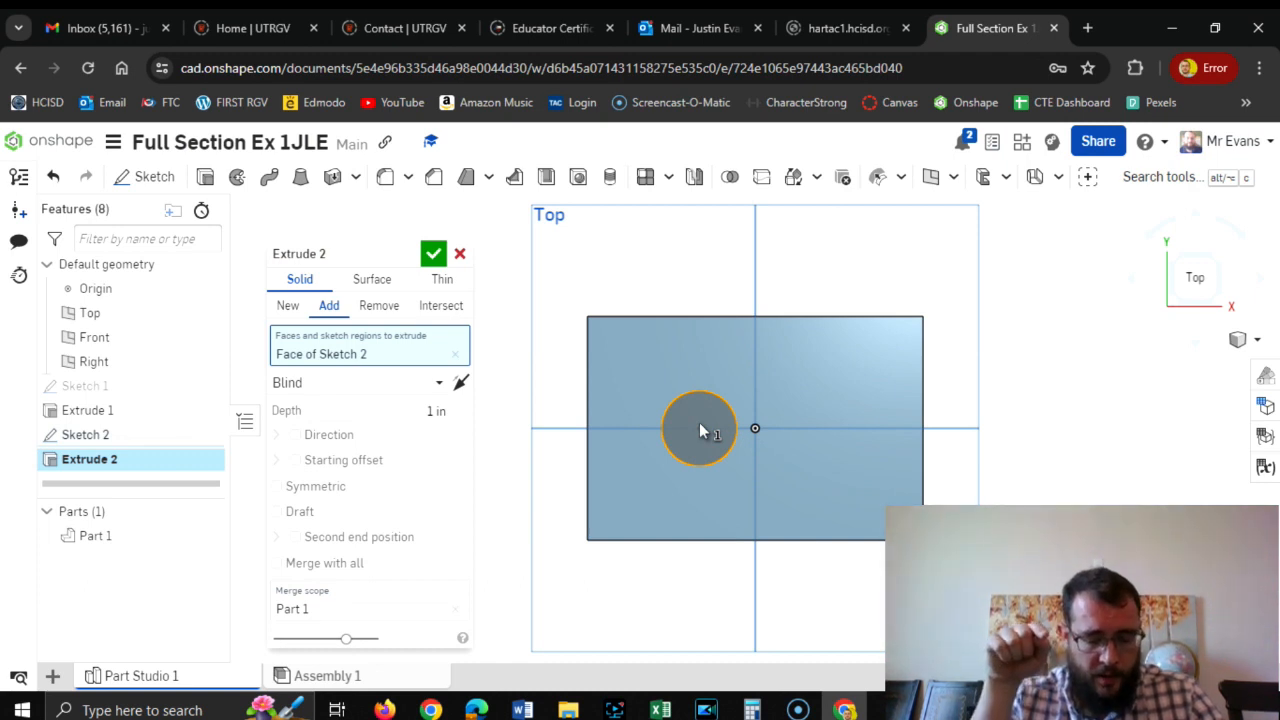
pyautogui.click(381, 391)
pyautogui.click(335, 536)
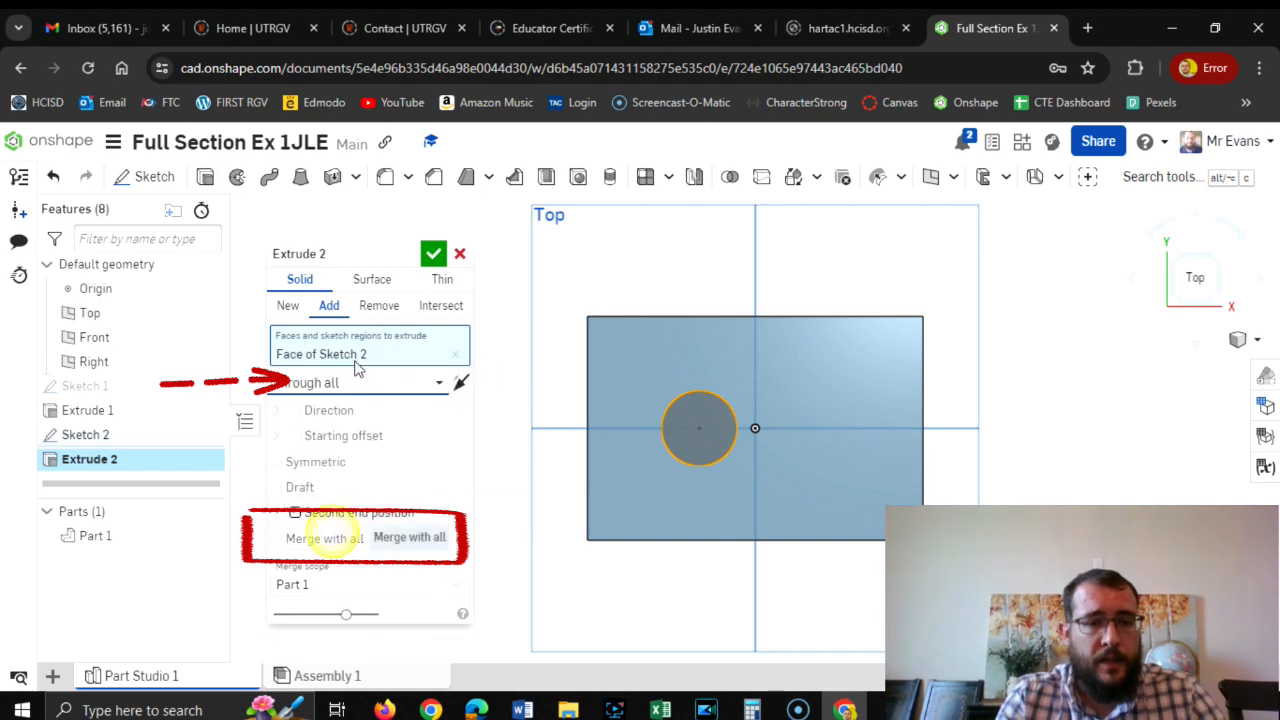
pyautogui.click(384, 309)
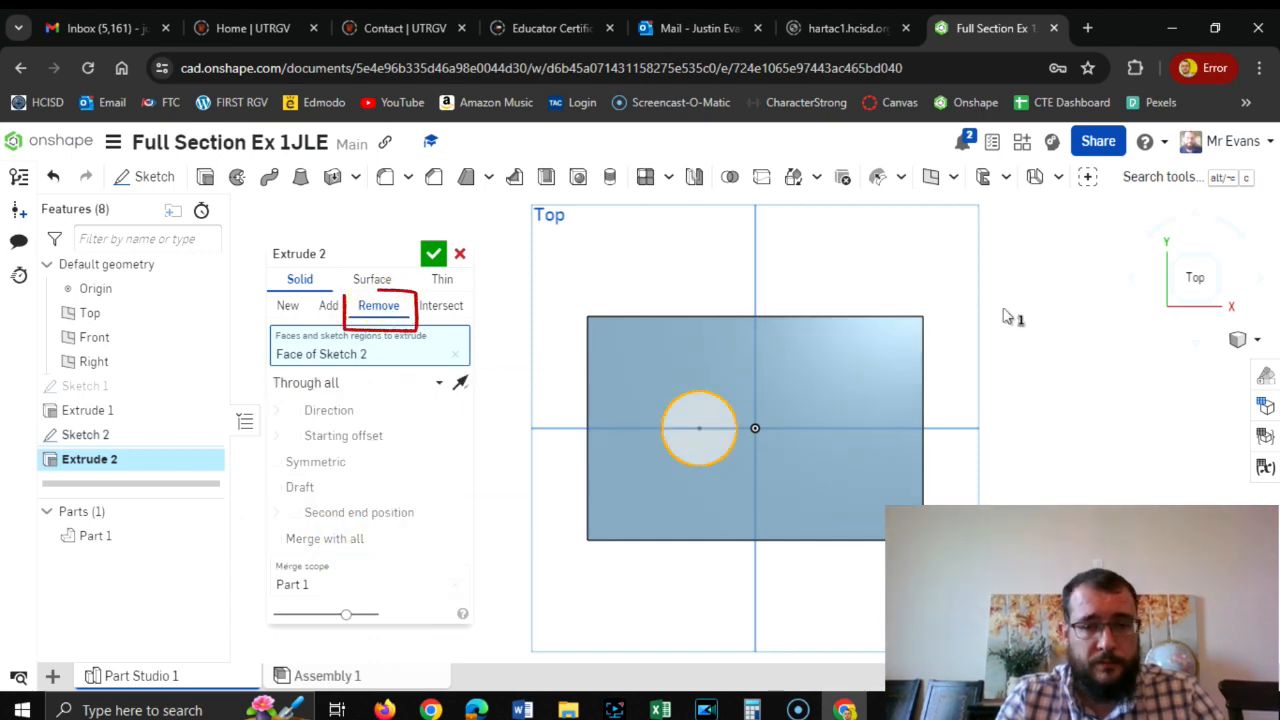
pyautogui.click(1212, 304)
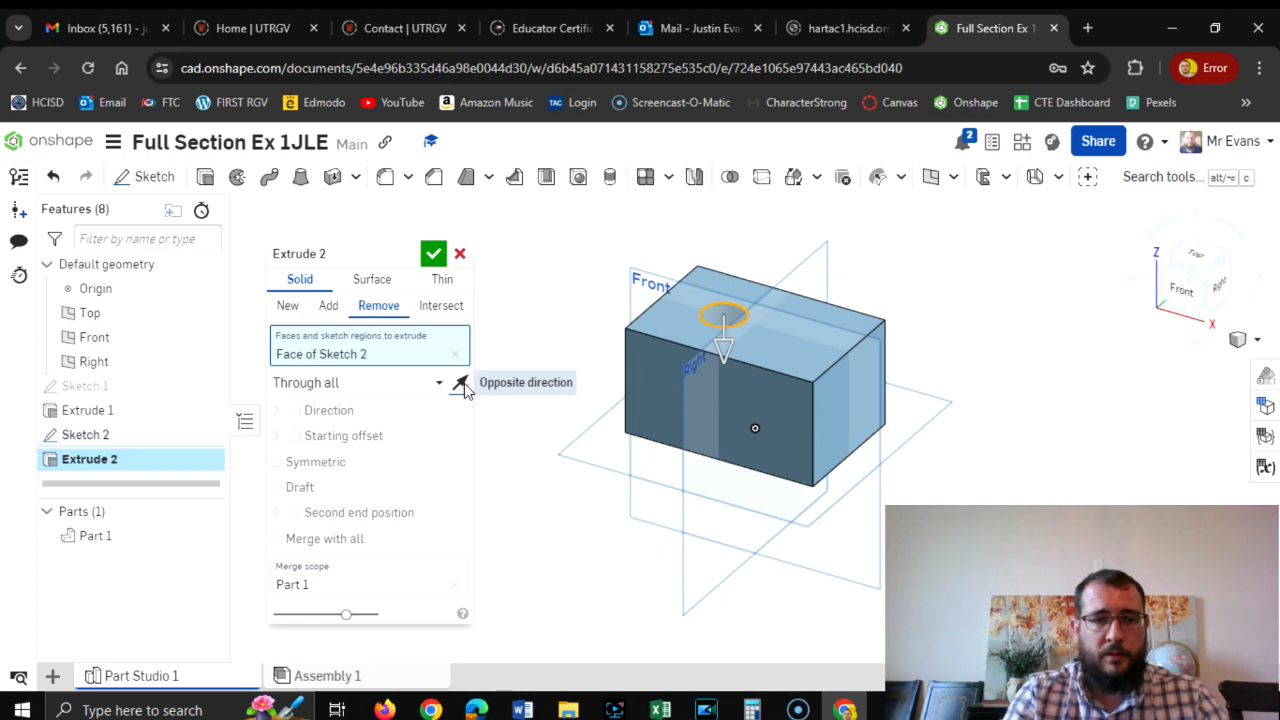
pyautogui.click(434, 256)
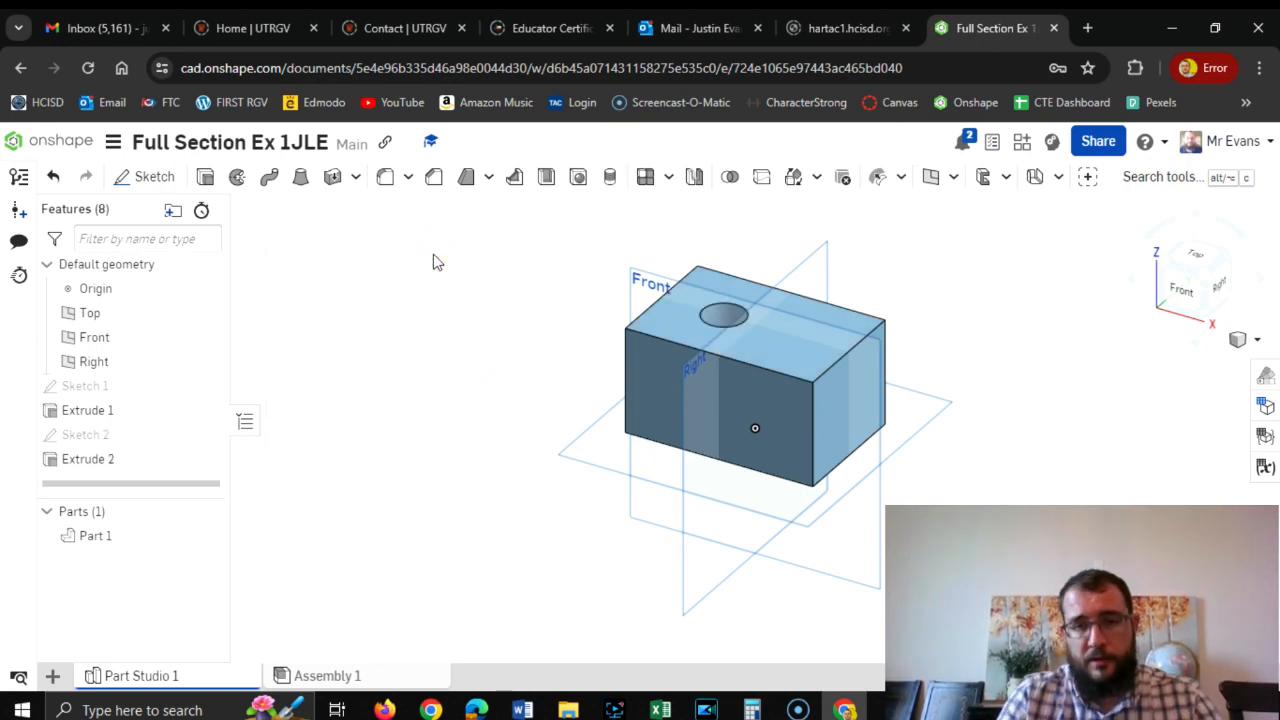
# After consulting the Word drawing, sketch a 2.5 in diameter circle on the top face, concentric with the hole.
pyautogui.click(1200, 260)
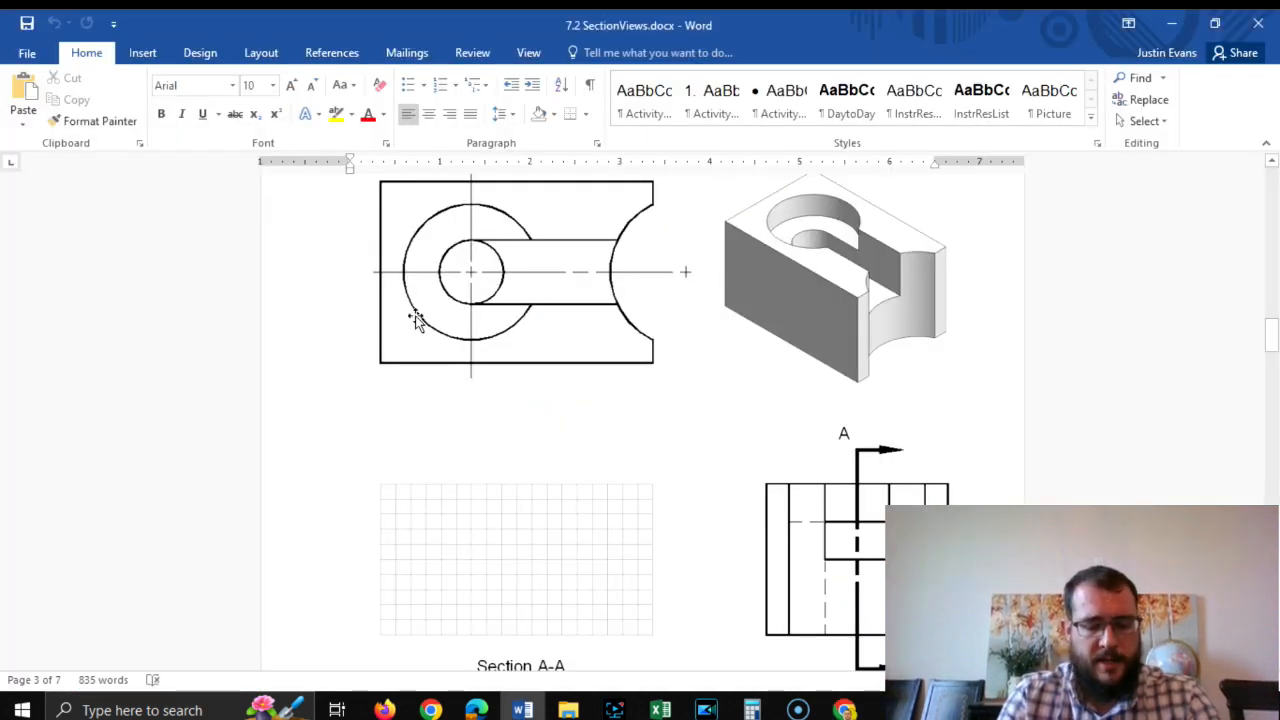
pyautogui.hotkey('alt', 'Tab')
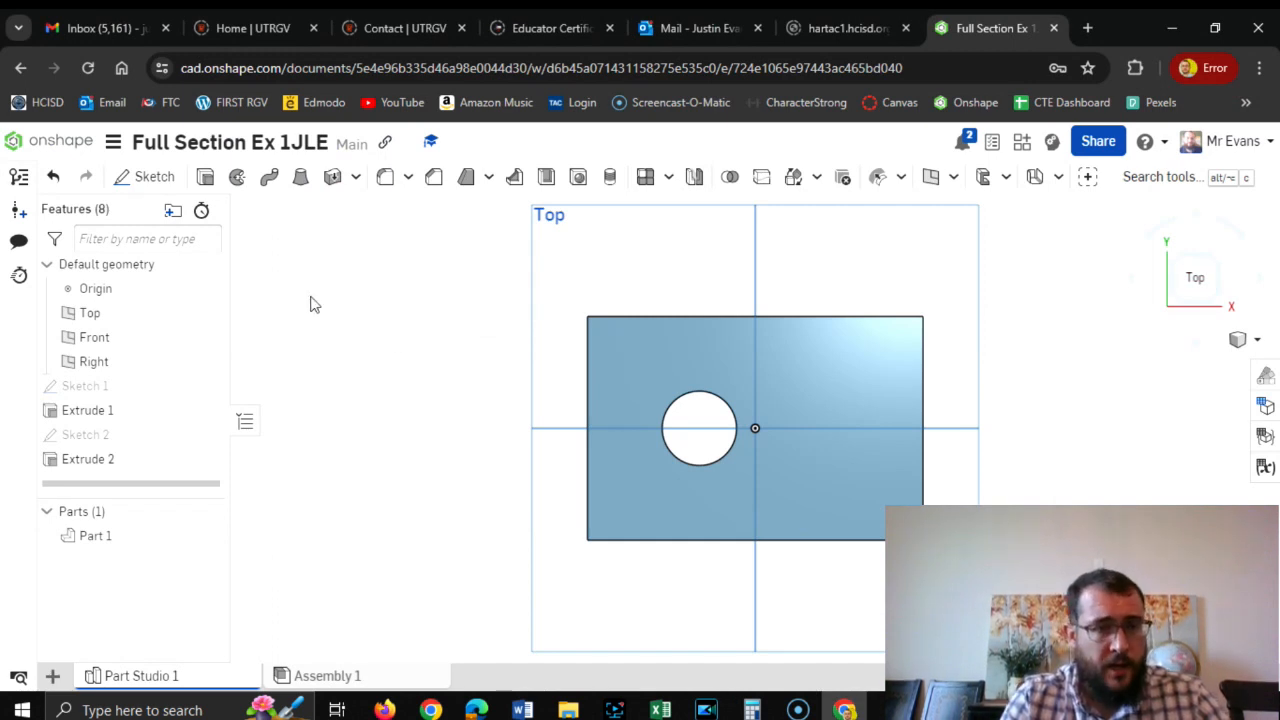
pyautogui.click(143, 177)
pyautogui.click(673, 355)
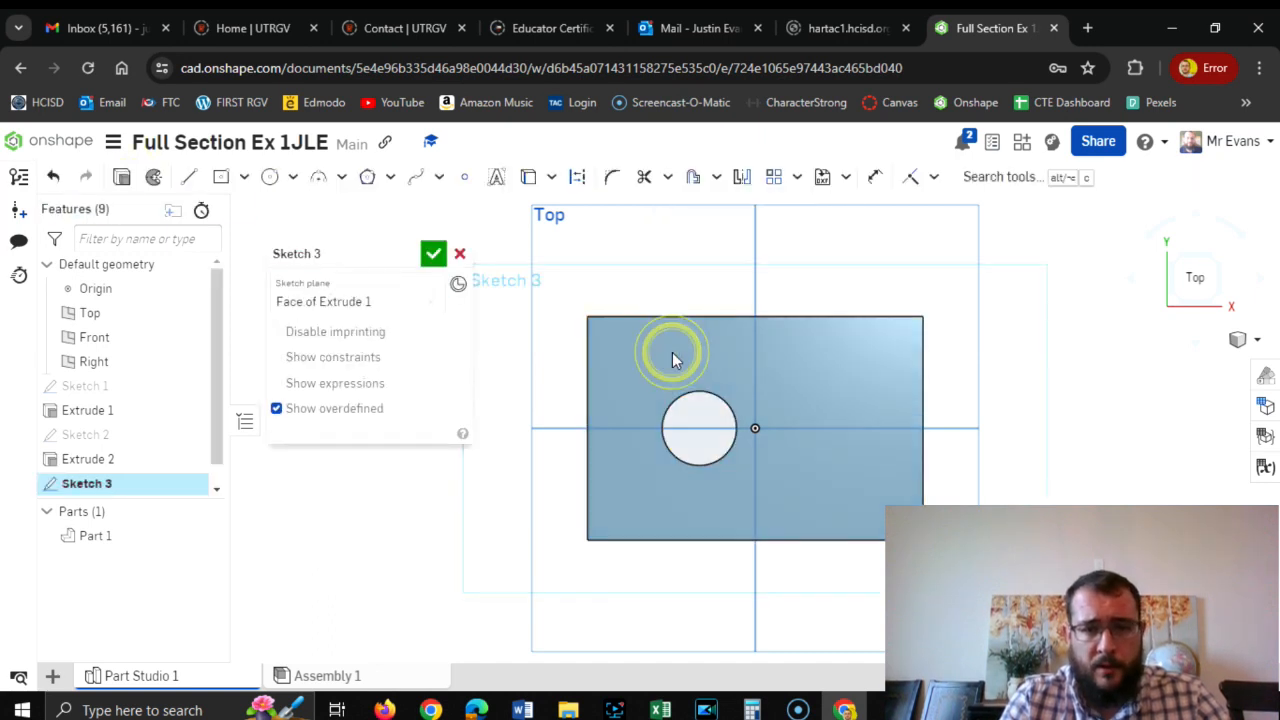
pyautogui.click(269, 180)
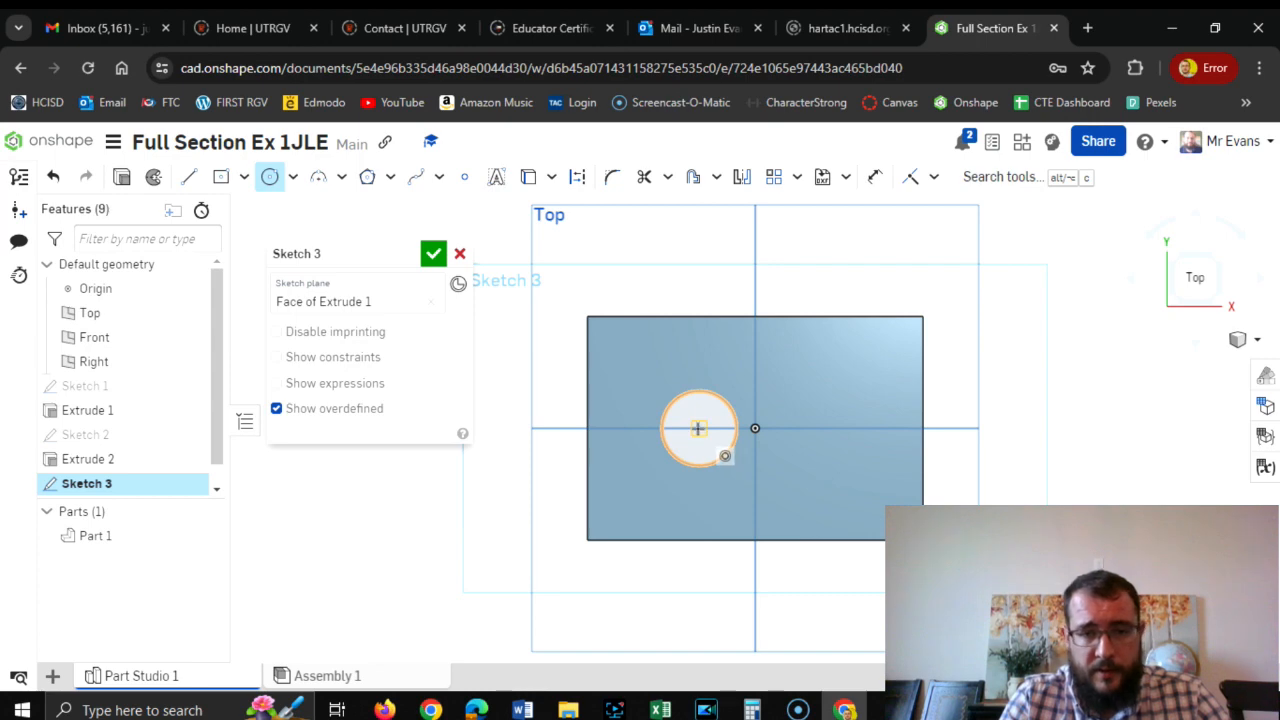
pyautogui.click(714, 436)
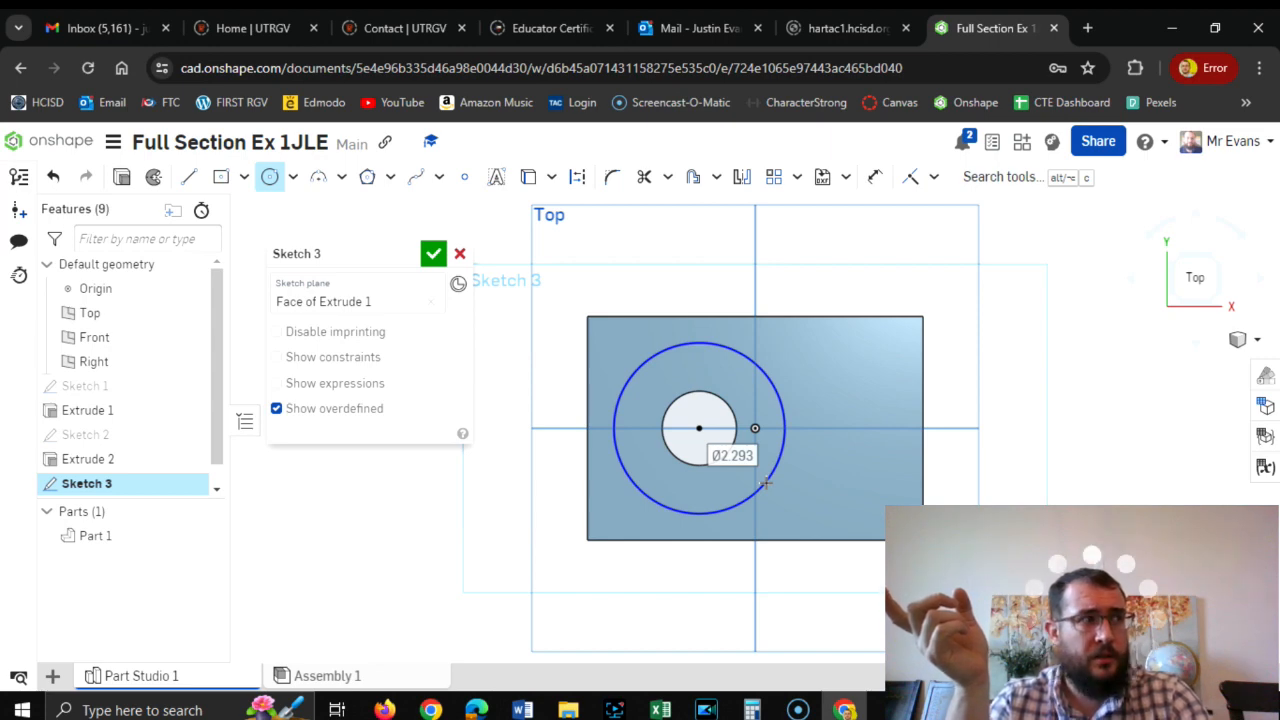
pyautogui.write('2.')
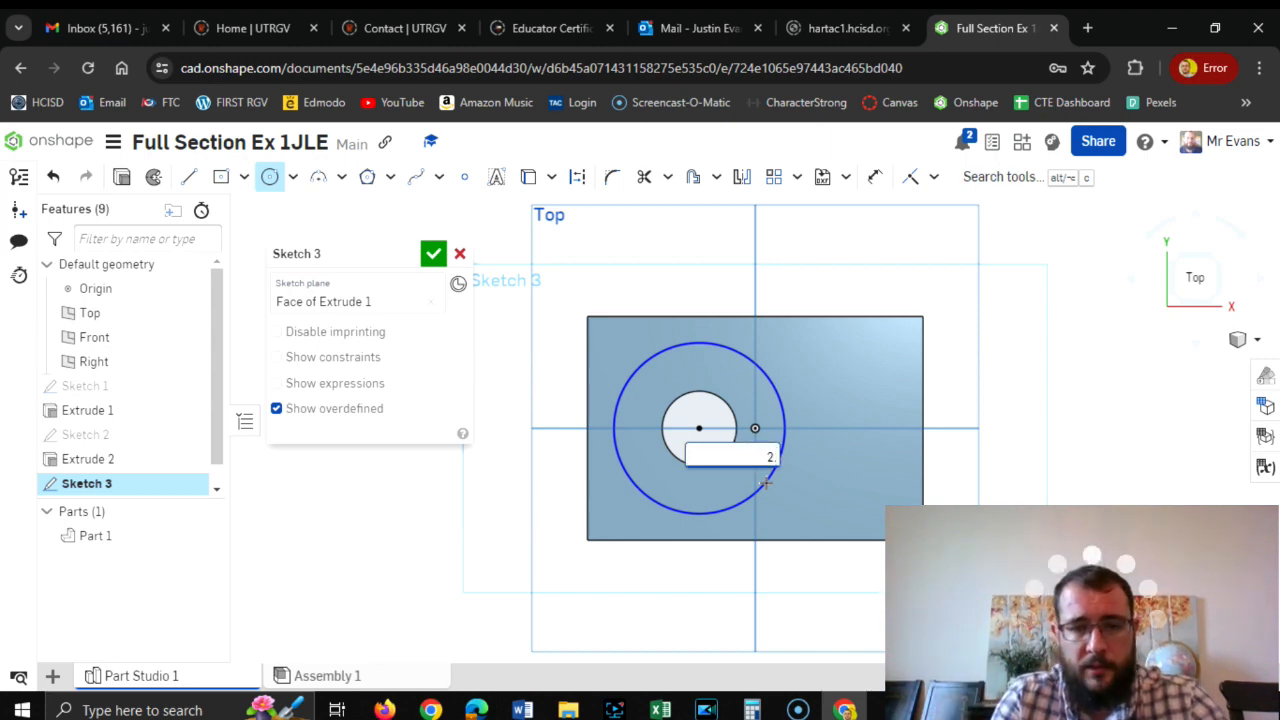
pyautogui.press('Return')
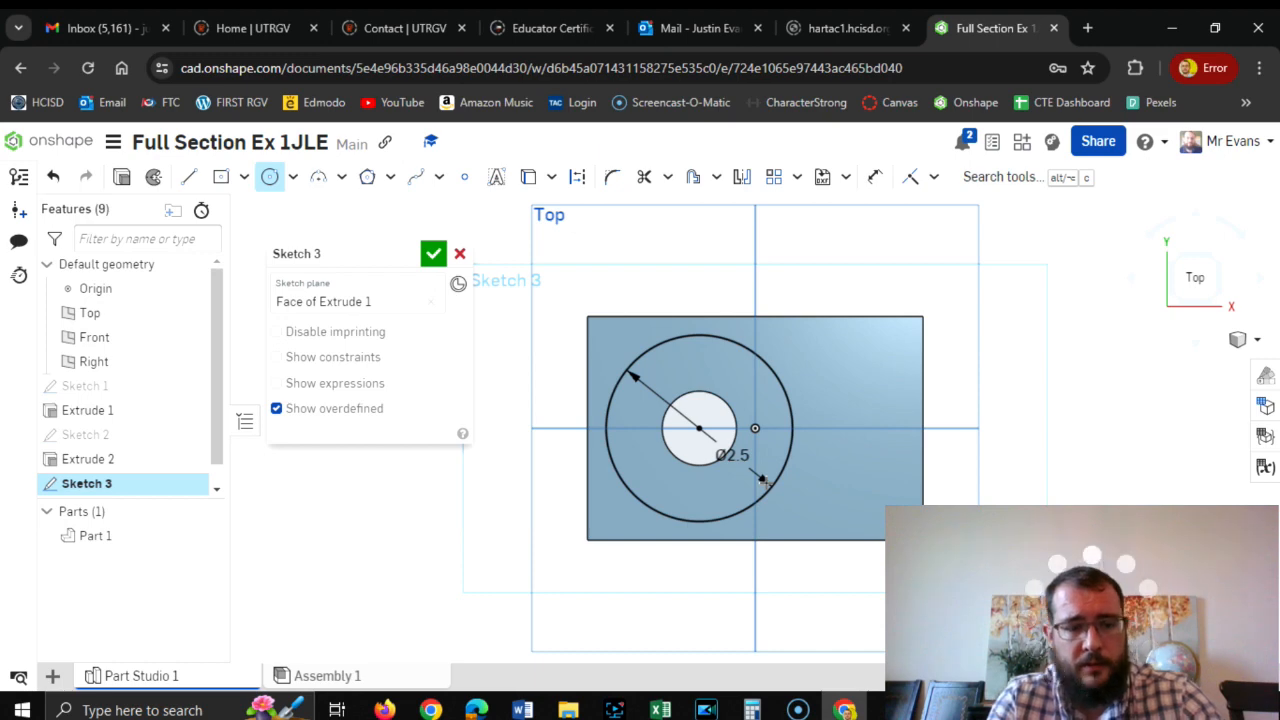
# Set the larger circle's diameter to 2.25 in, comparing it with the Word drawing, and finish the sketch.
pyautogui.hotkey('alt', 'Tab')
pyautogui.hotkey('alt', 'Tab')
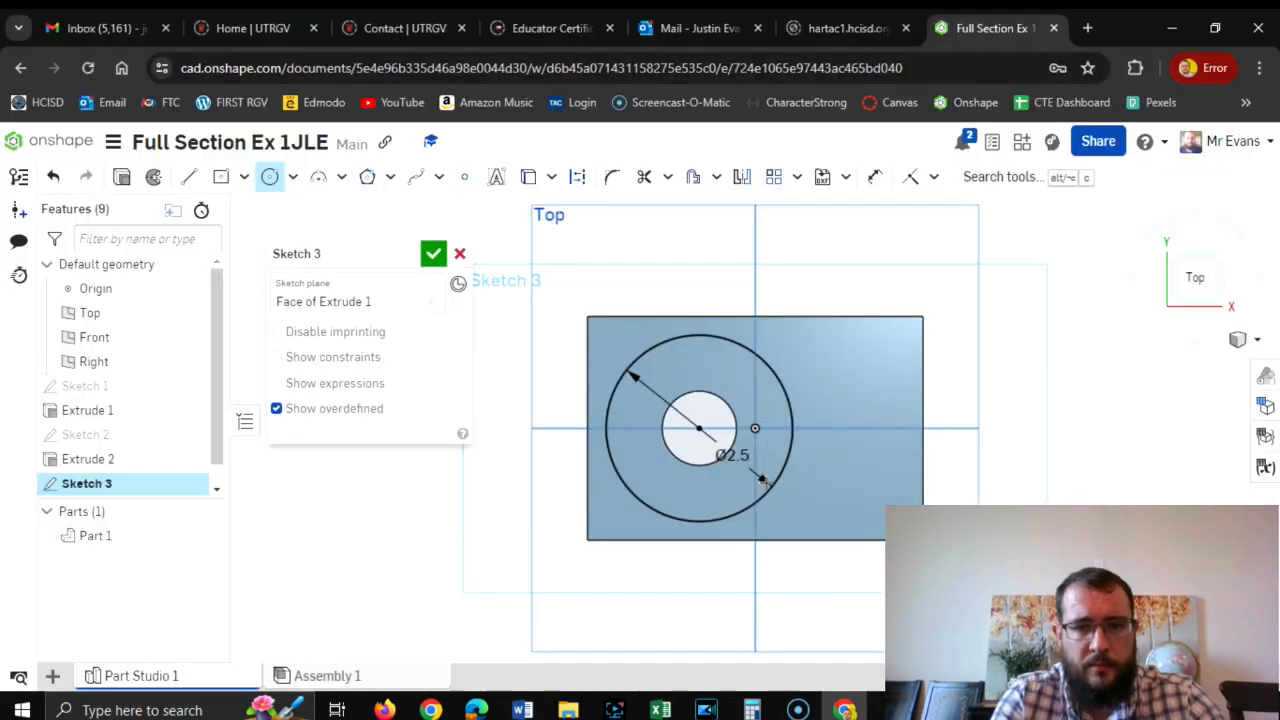
pyautogui.press('Escape')
pyautogui.doubleClick(745, 455)
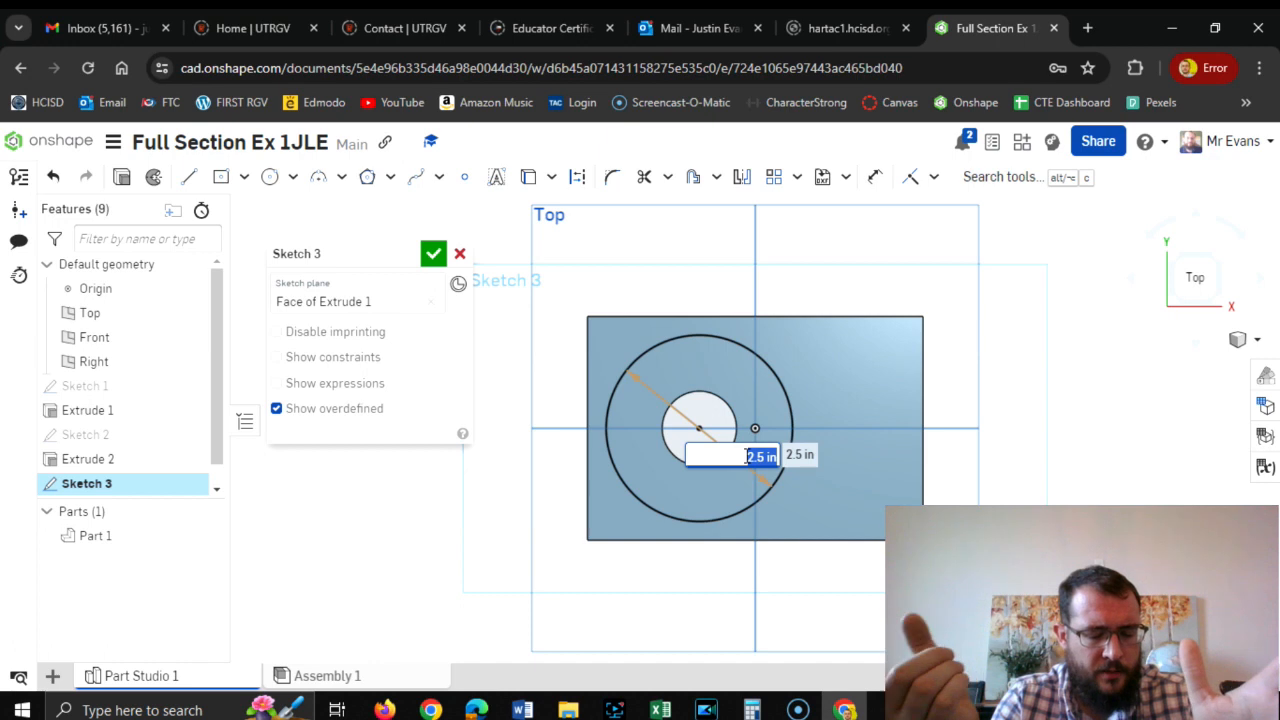
pyautogui.write('2')
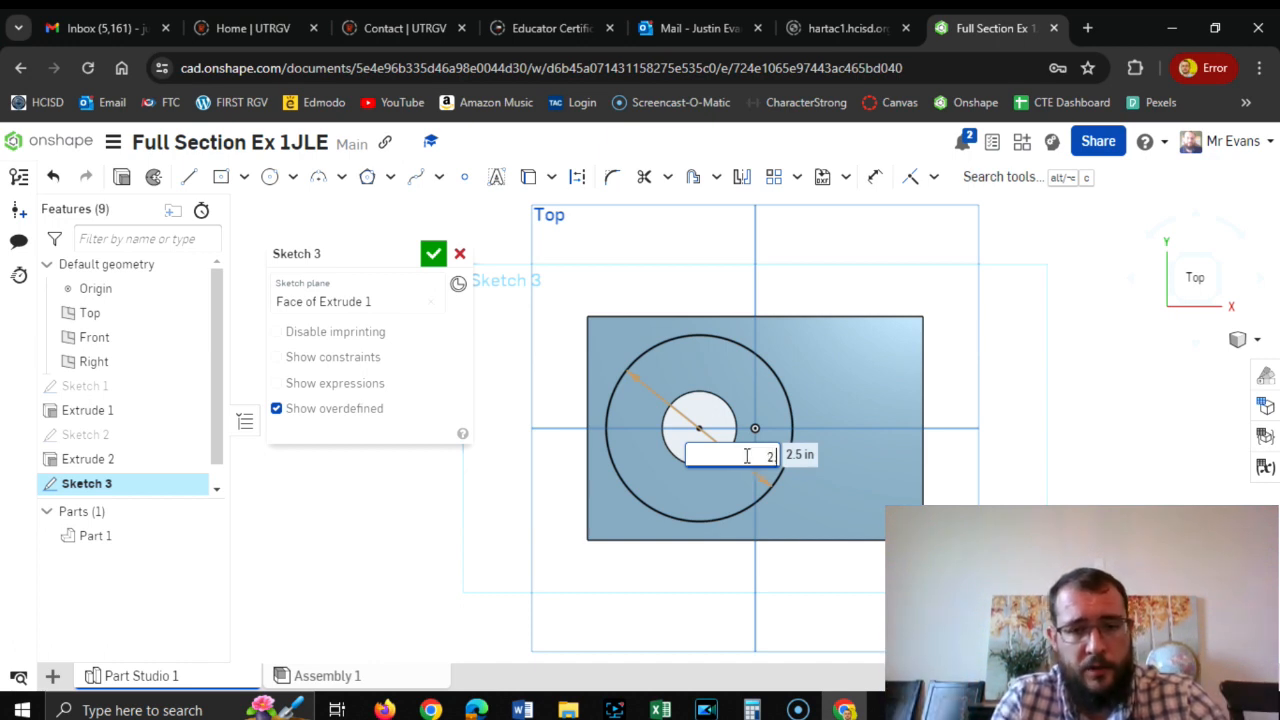
pyautogui.write('.25')
pyautogui.press('Return')
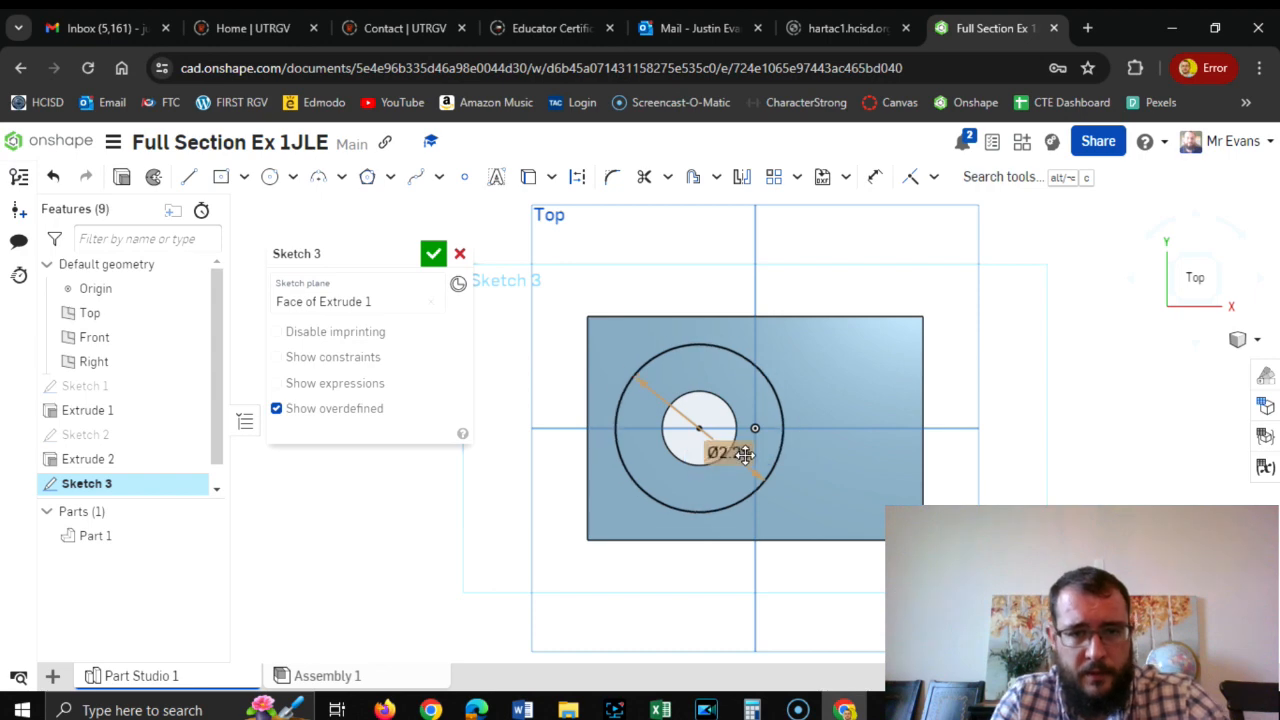
pyautogui.hotkey('alt', 'Tab')
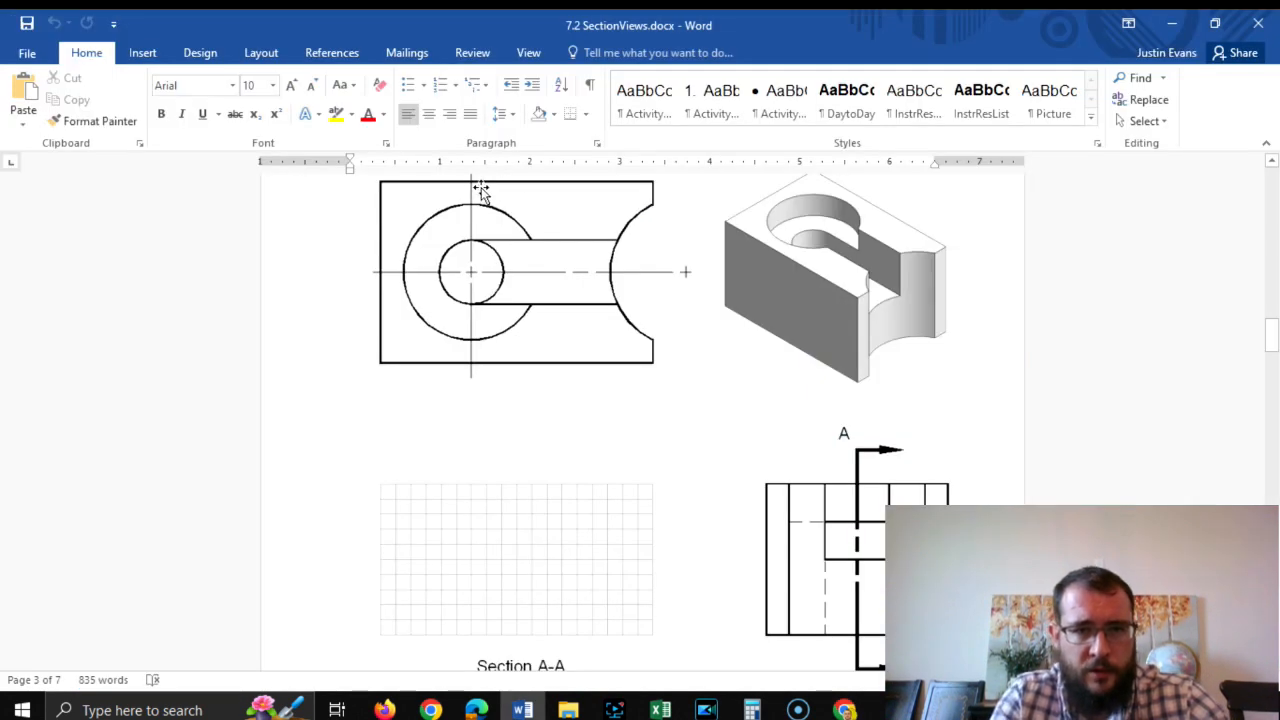
pyautogui.hotkey('alt', 'Tab')
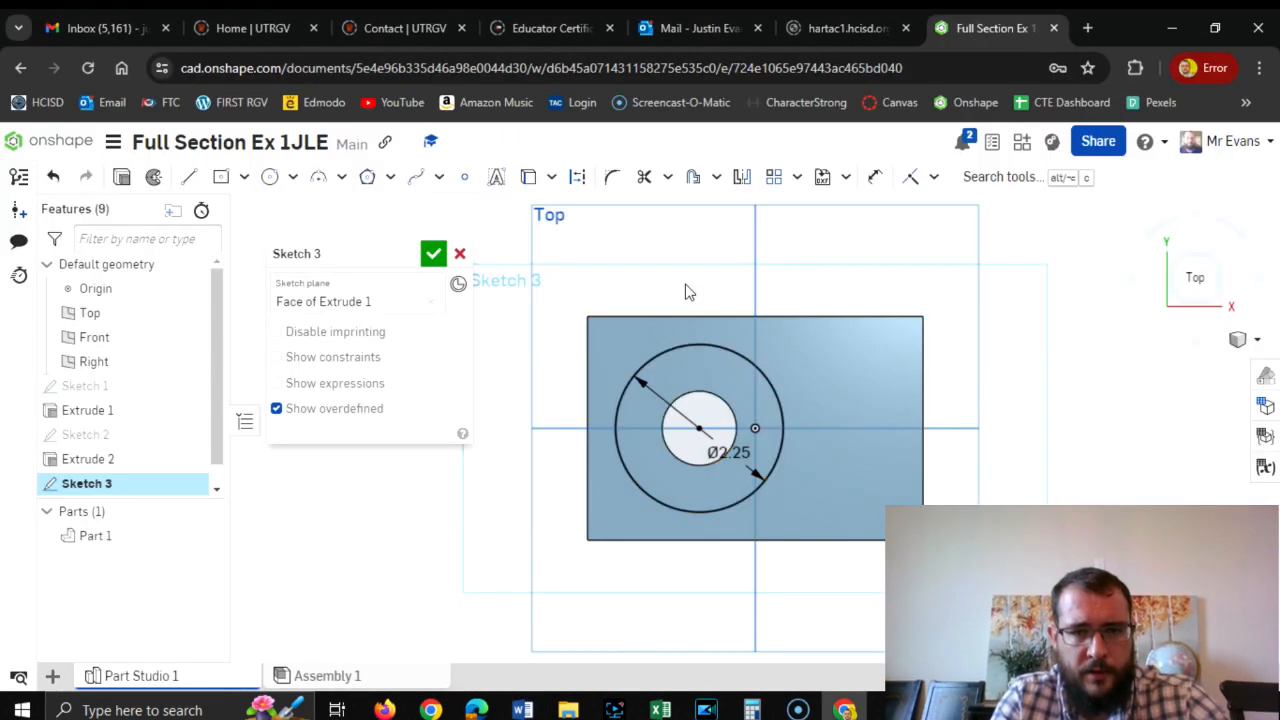
pyautogui.click(433, 254)
# In Word, draw a horizontal line about 2.51 in long from the side view's upper hidden line into the section grid, and return to Onshape.
pyautogui.hotkey('alt', 'Tab')
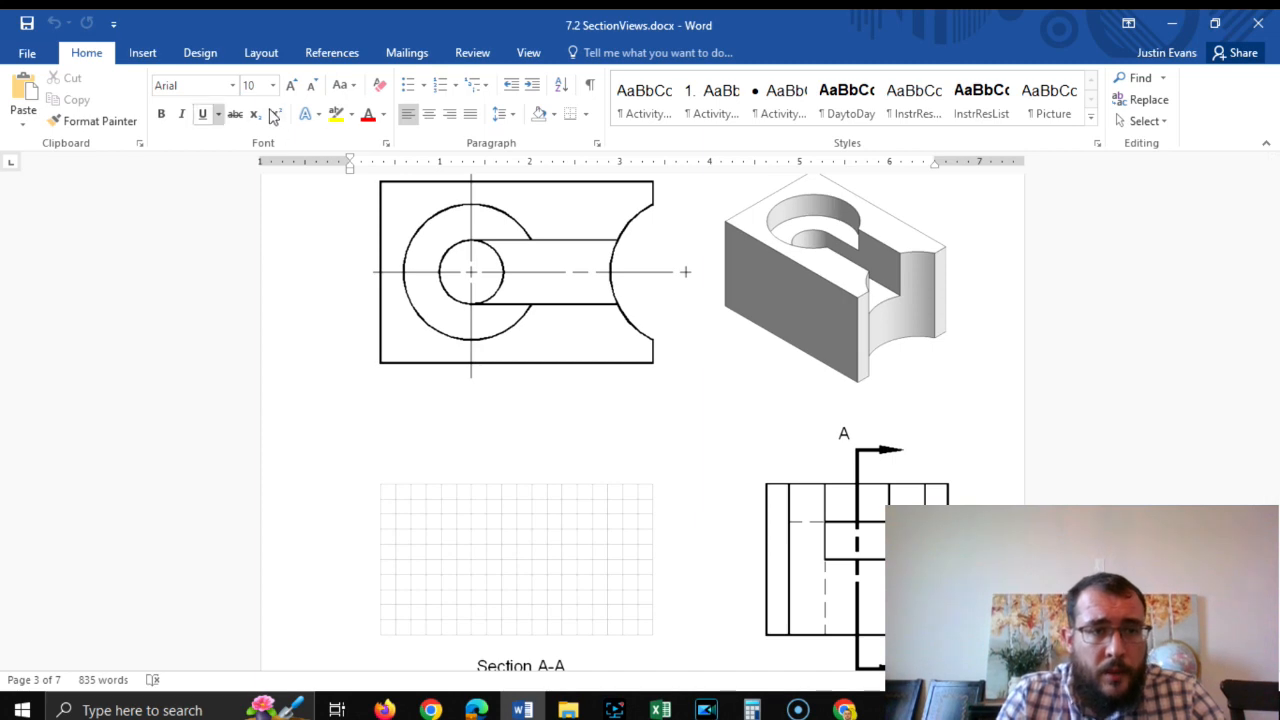
pyautogui.click(142, 52)
pyautogui.click(257, 110)
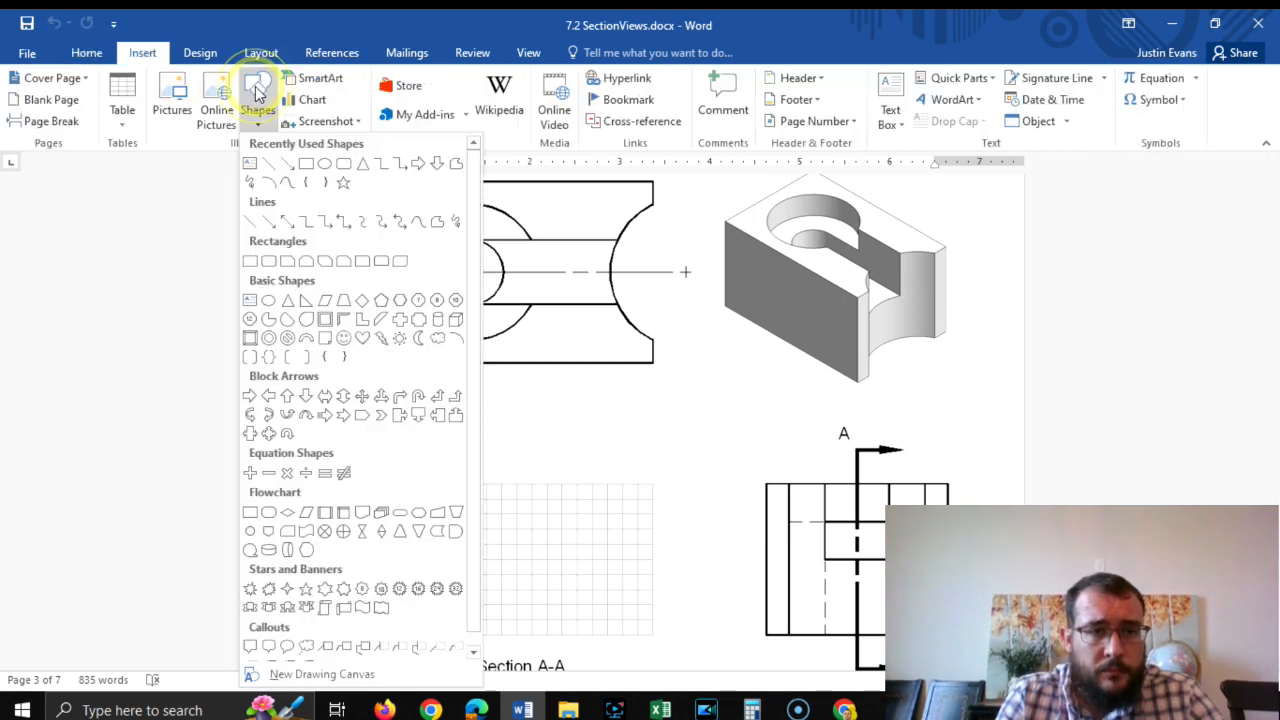
pyautogui.click(271, 165)
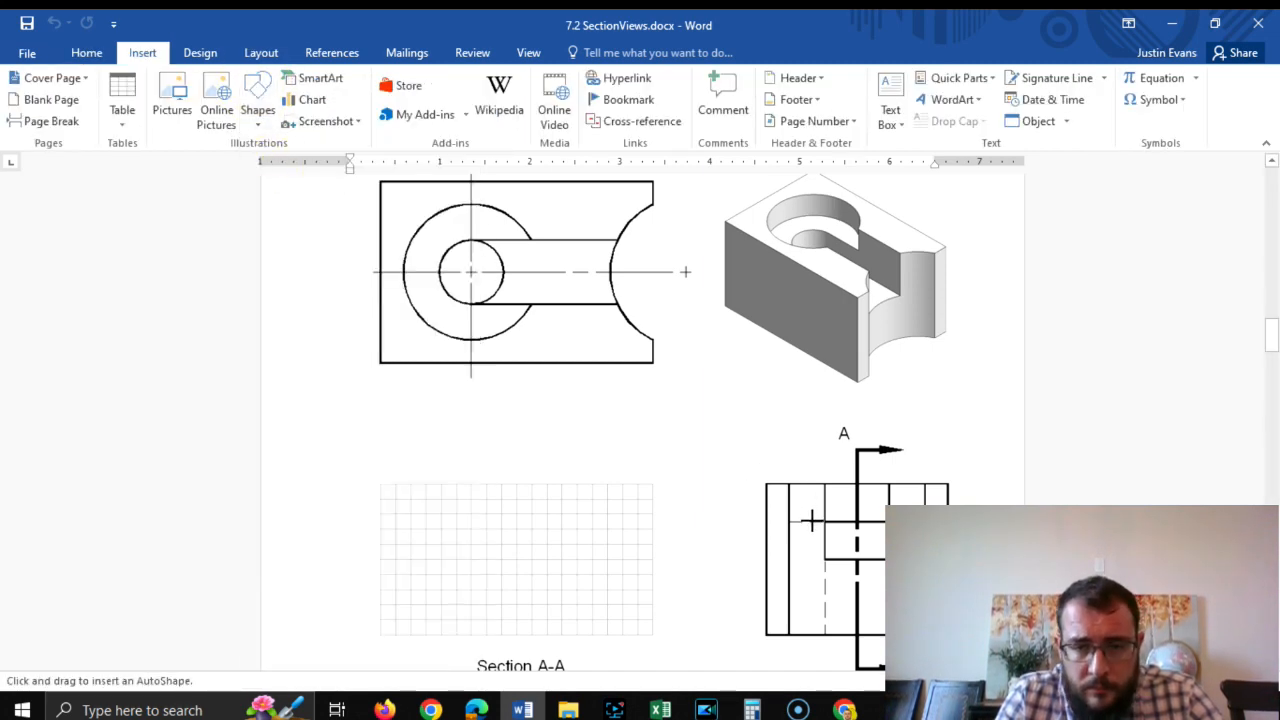
pyautogui.moveTo(814, 521)
pyautogui.mouseDown()
pyautogui.moveTo(594, 509)
pyautogui.moveTo(588, 521)
pyautogui.mouseUp()
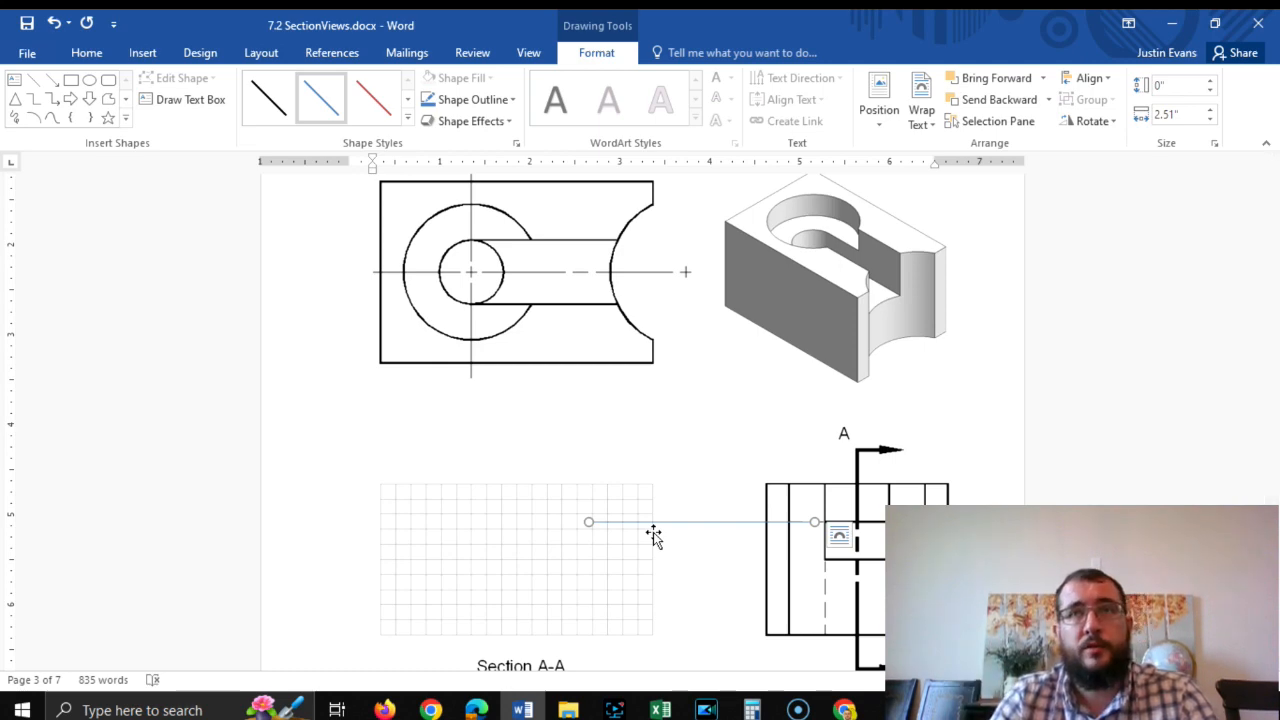
pyautogui.hotkey('alt', 'Tab')
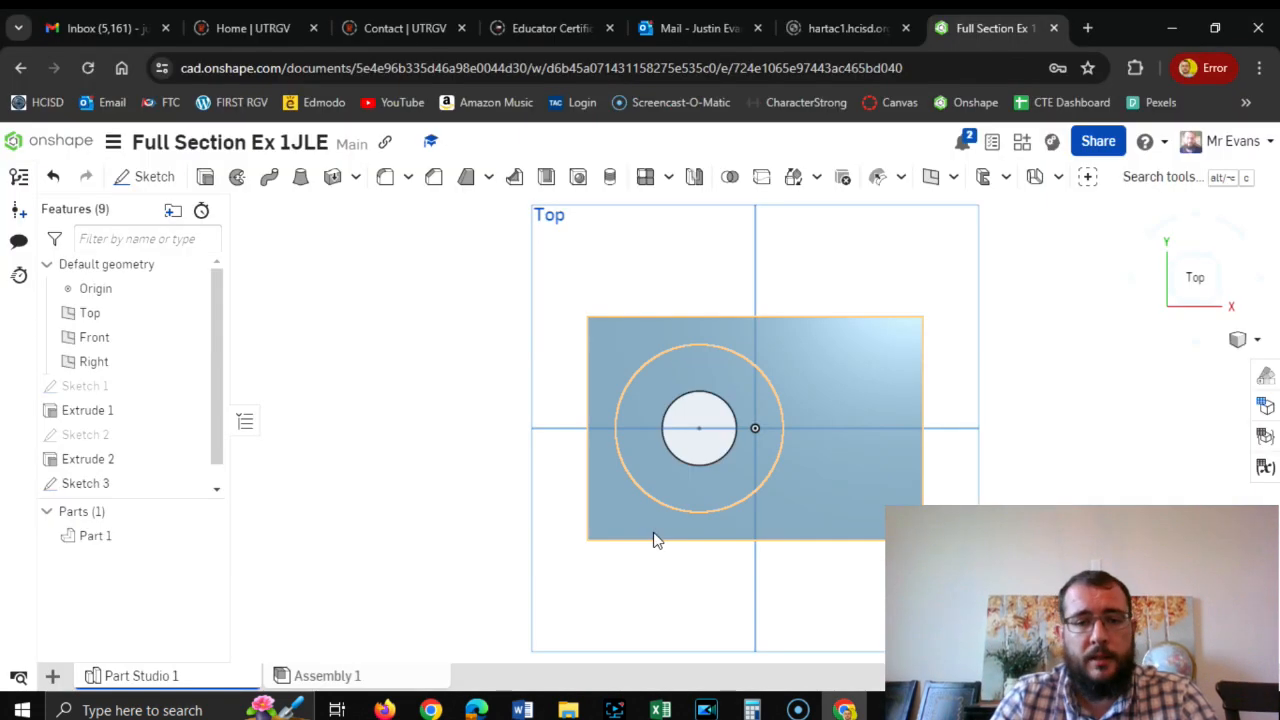
# Cut the ring between the hole and the 2.25 in circle 5/8 in deep with a Remove extrude.
pyautogui.click(202, 177)
pyautogui.click(737, 380)
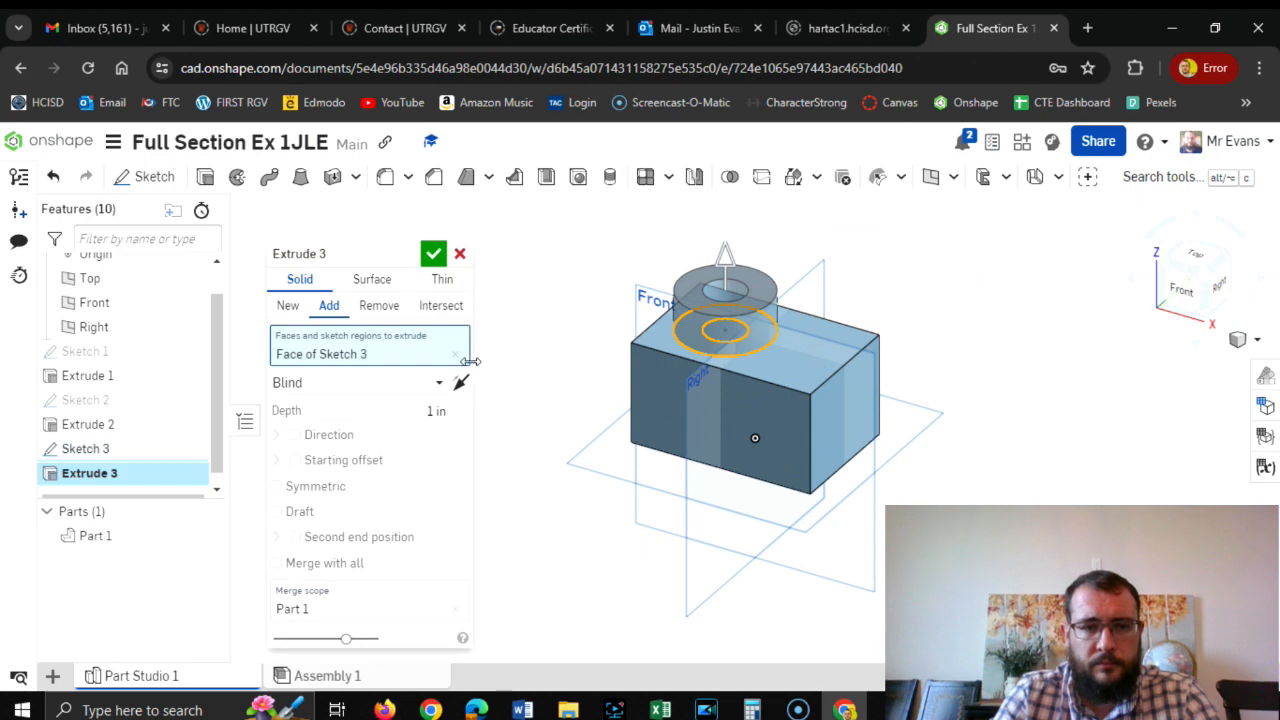
pyautogui.click(378, 305)
pyautogui.click(386, 410)
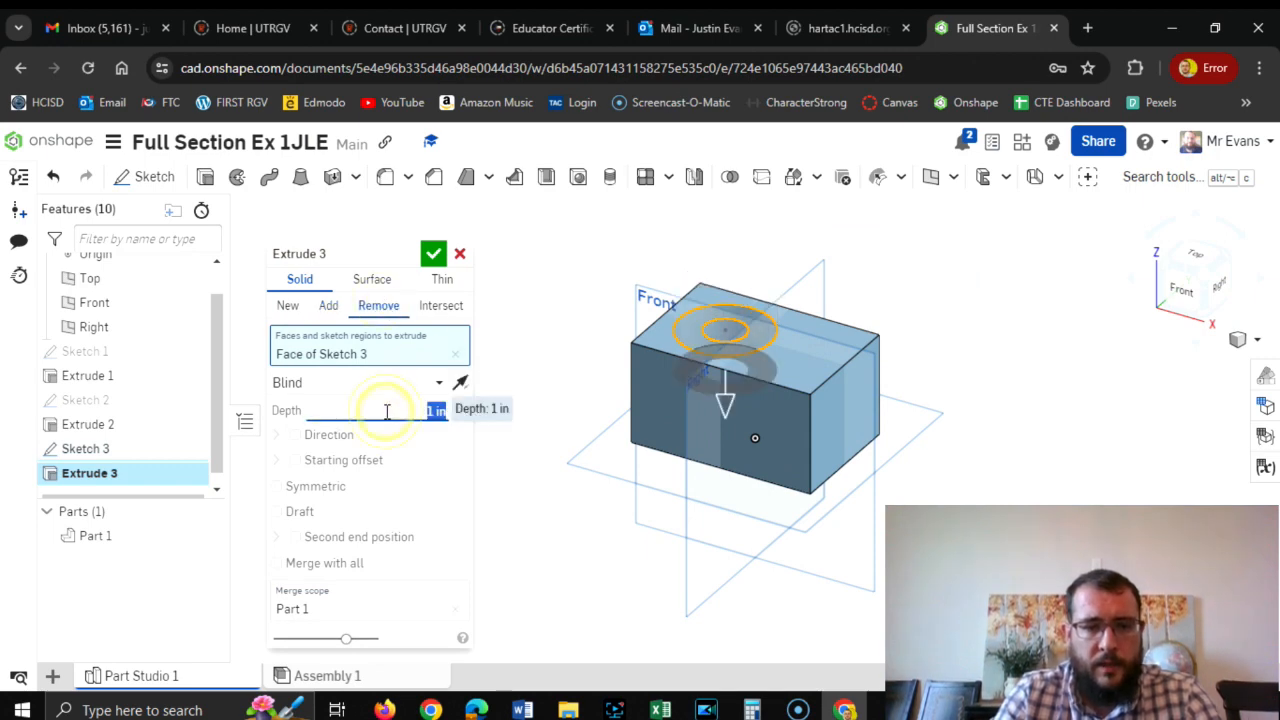
pyautogui.write('5')
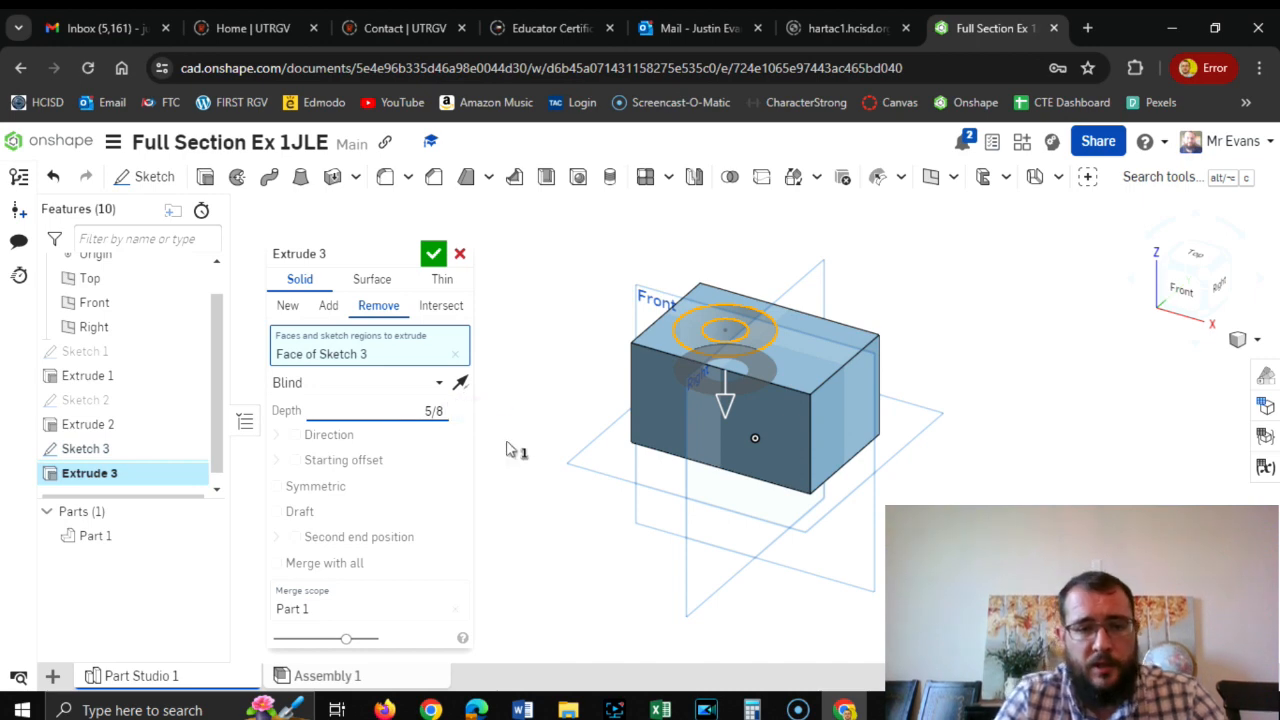
pyautogui.write('/8')
pyautogui.press('Return')
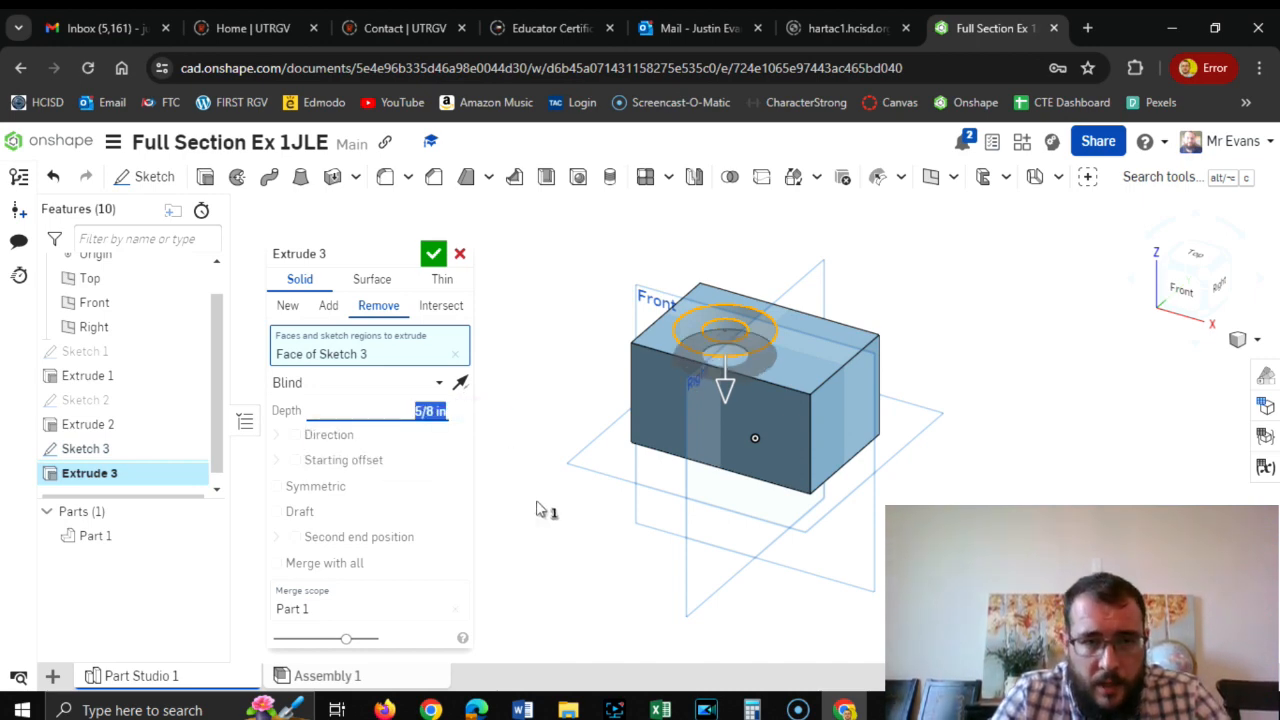
pyautogui.click(432, 256)
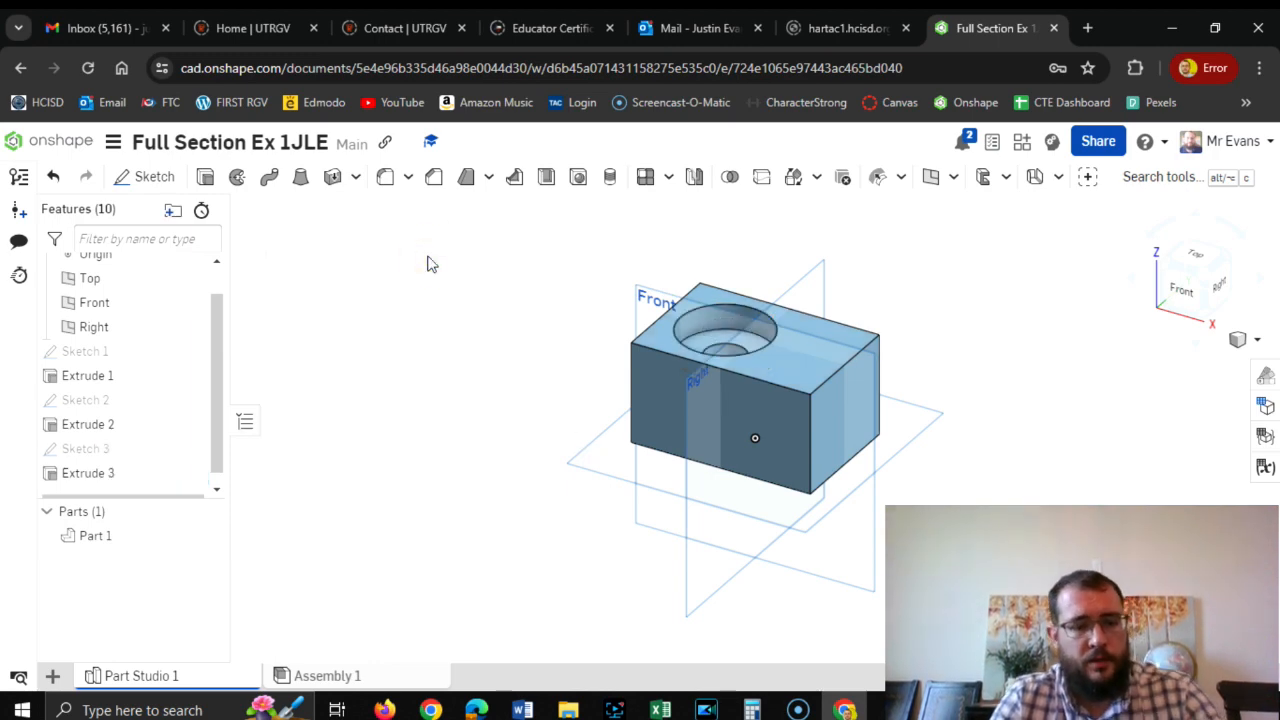
# Examine the Word drawing, and inspect the slotted block in Onshape from the top and right views, including its rear vertical edge.
pyautogui.hotkey('alt', 'Tab')
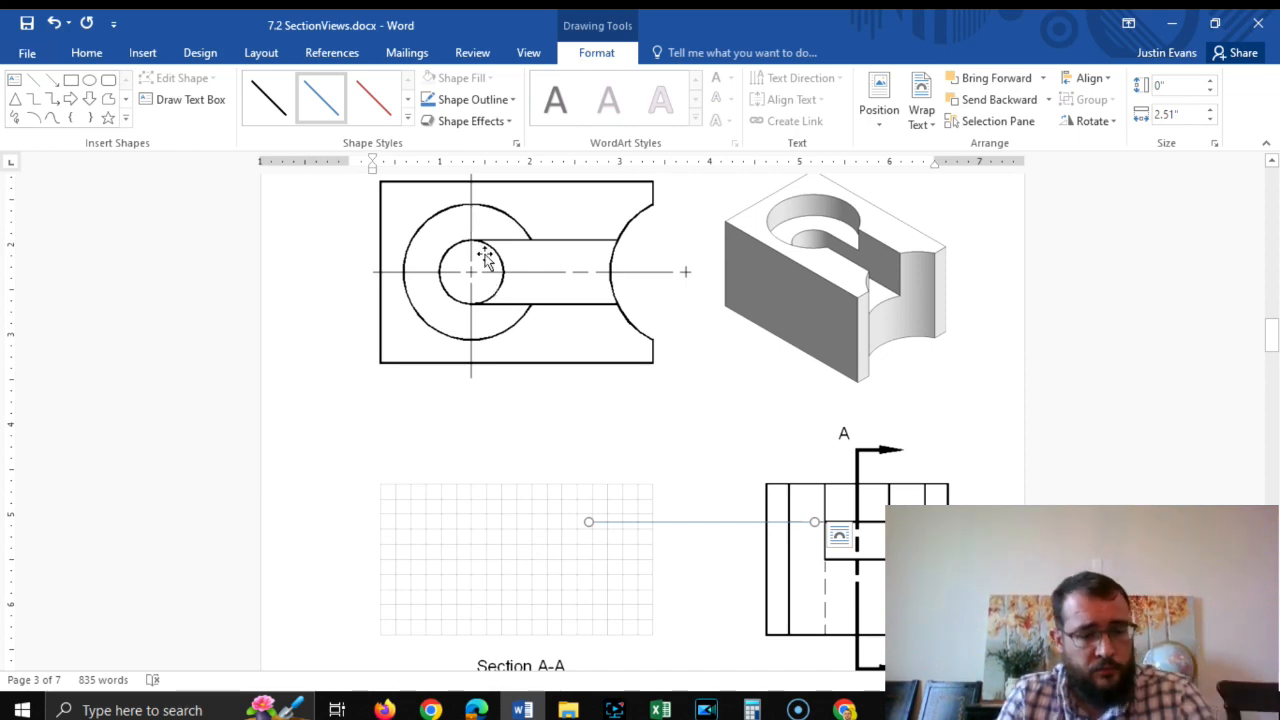
pyautogui.click(708, 527)
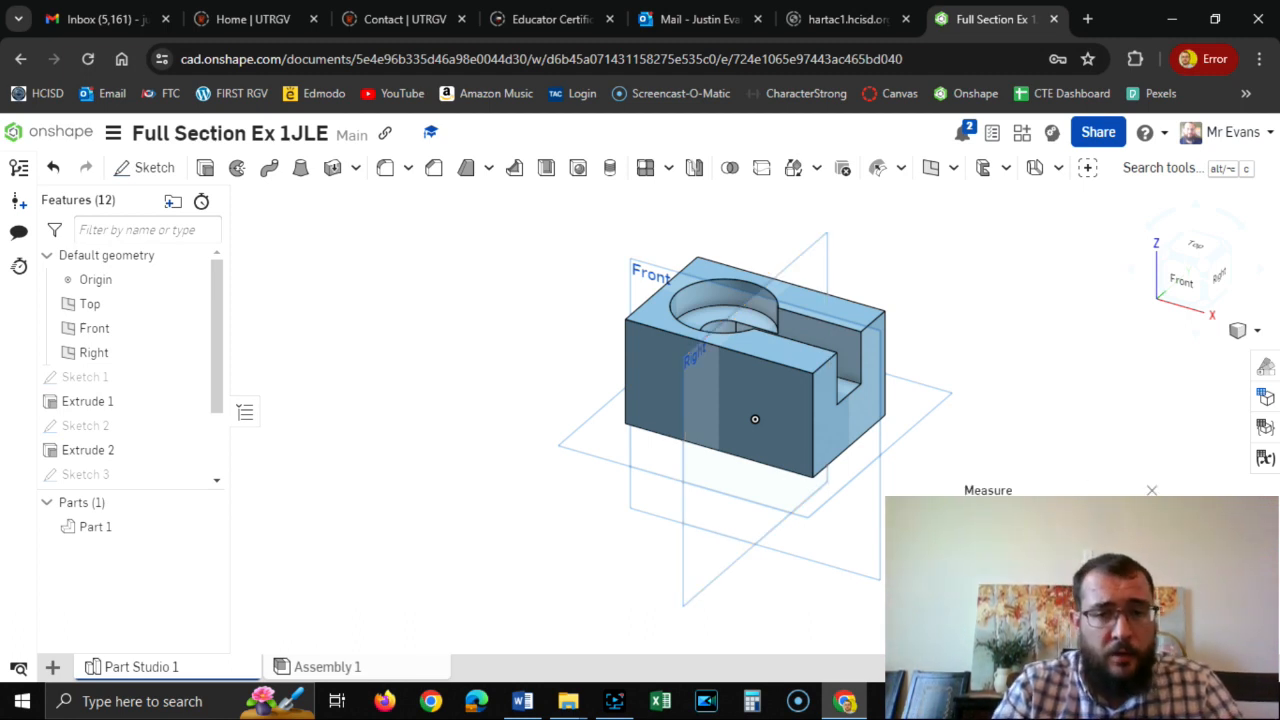
pyautogui.click(1194, 244)
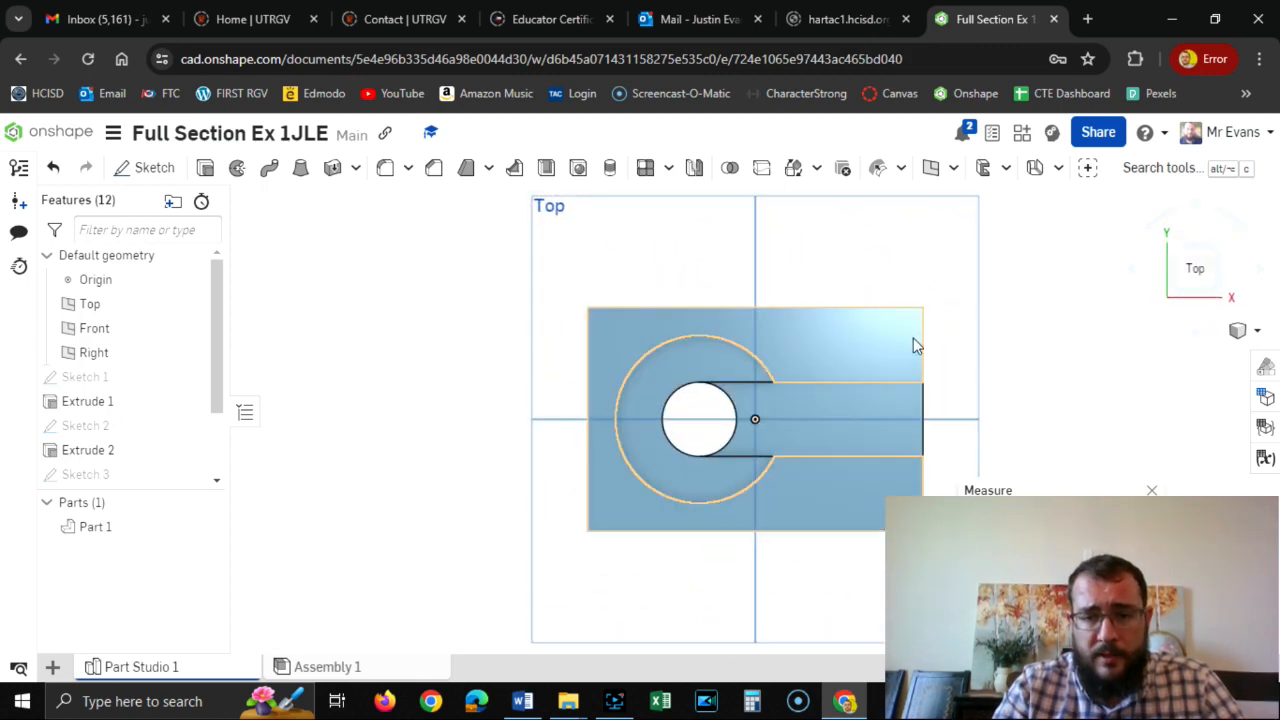
pyautogui.click(1226, 296)
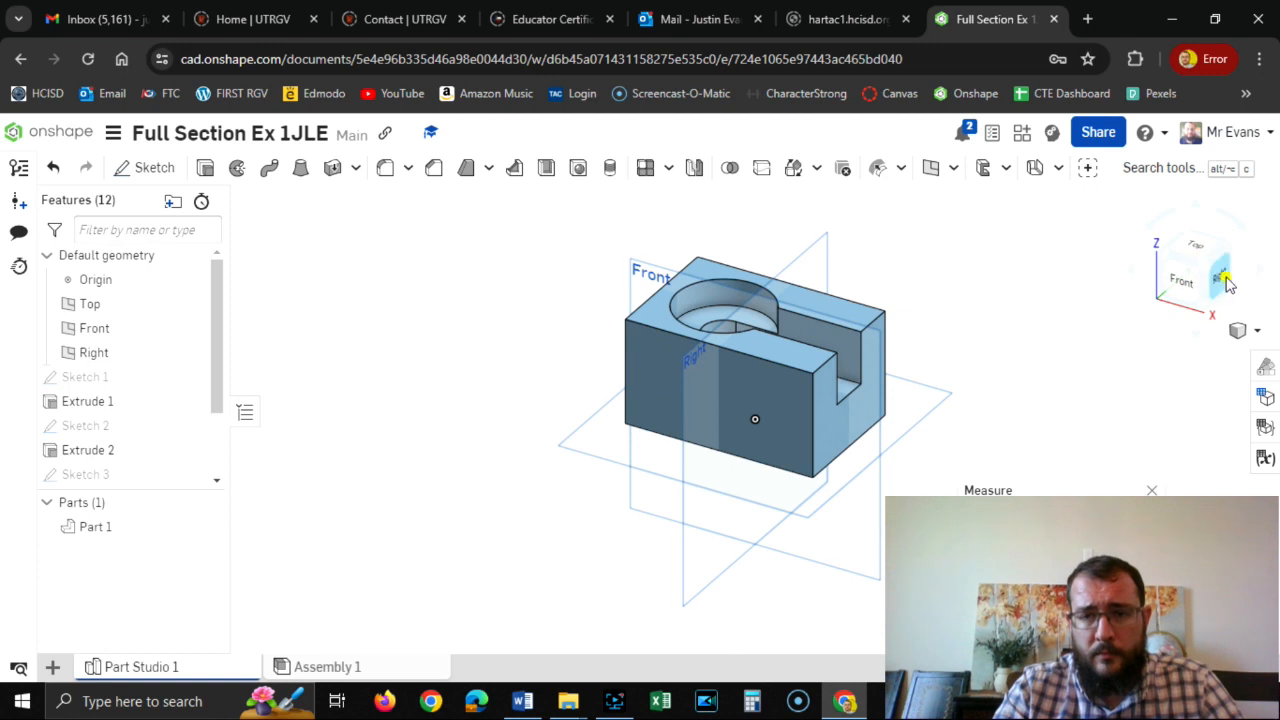
pyautogui.click(1227, 286)
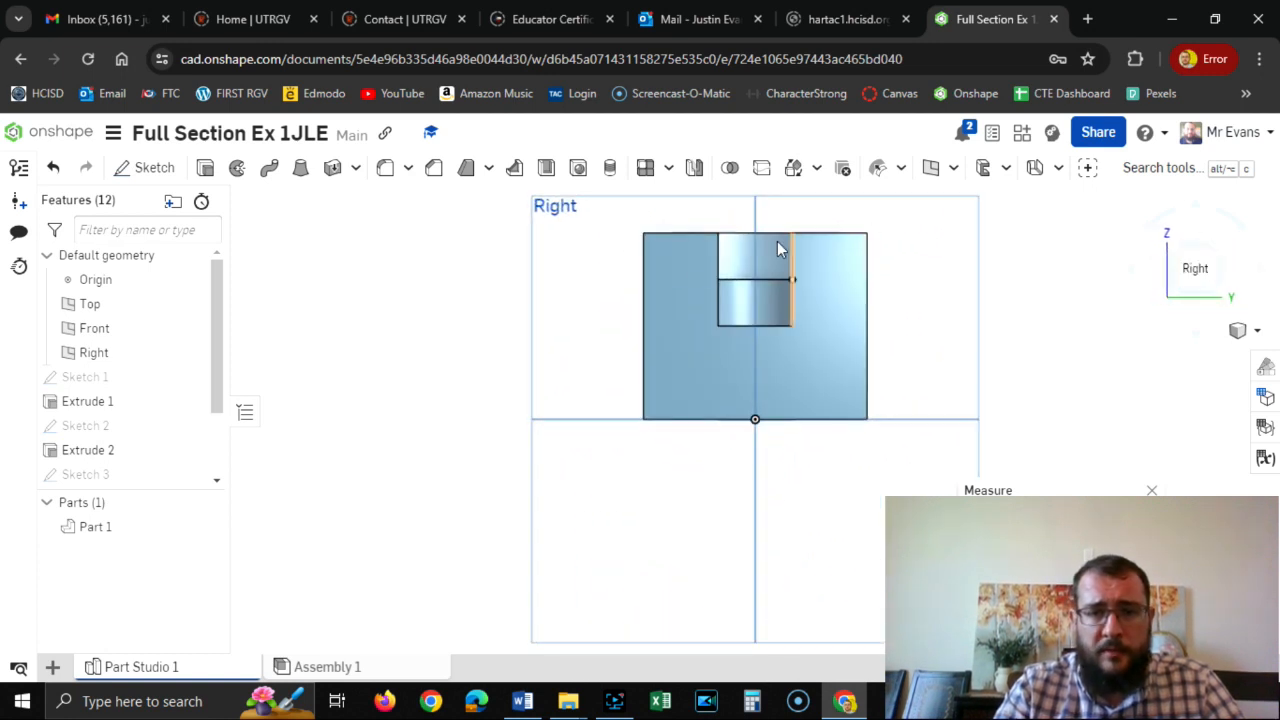
pyautogui.click(1171, 251)
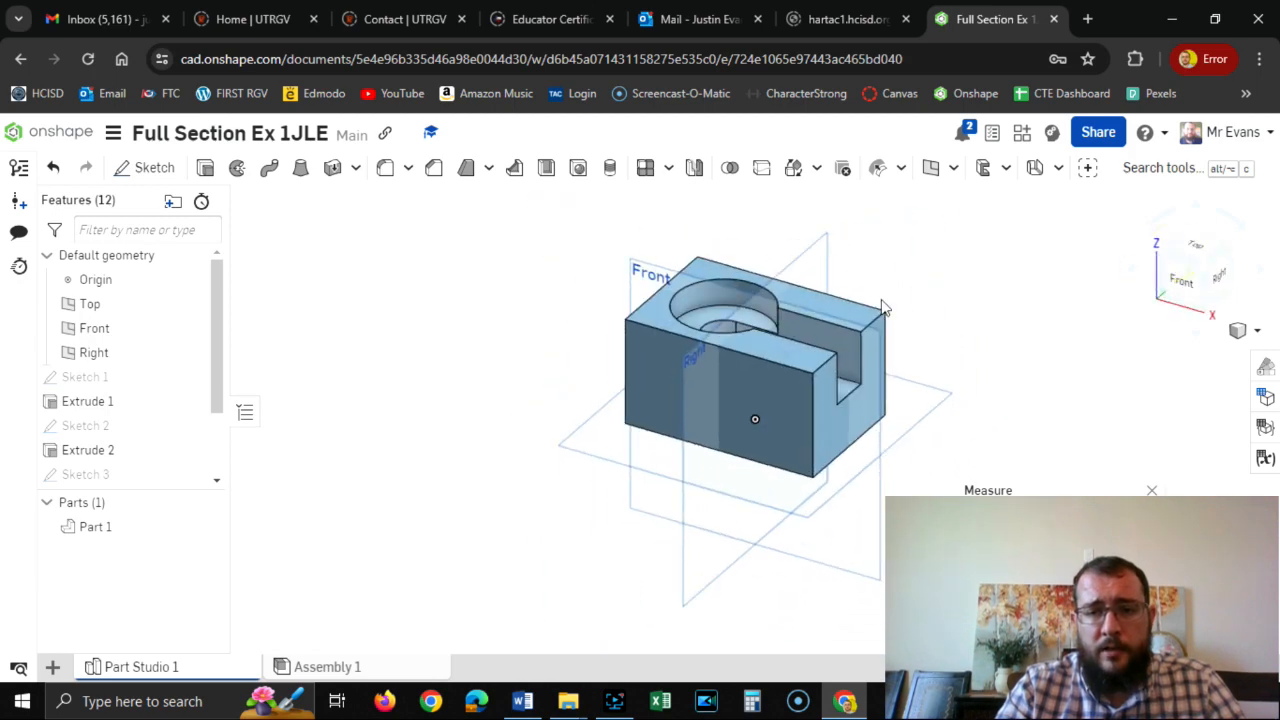
pyautogui.click(1195, 246)
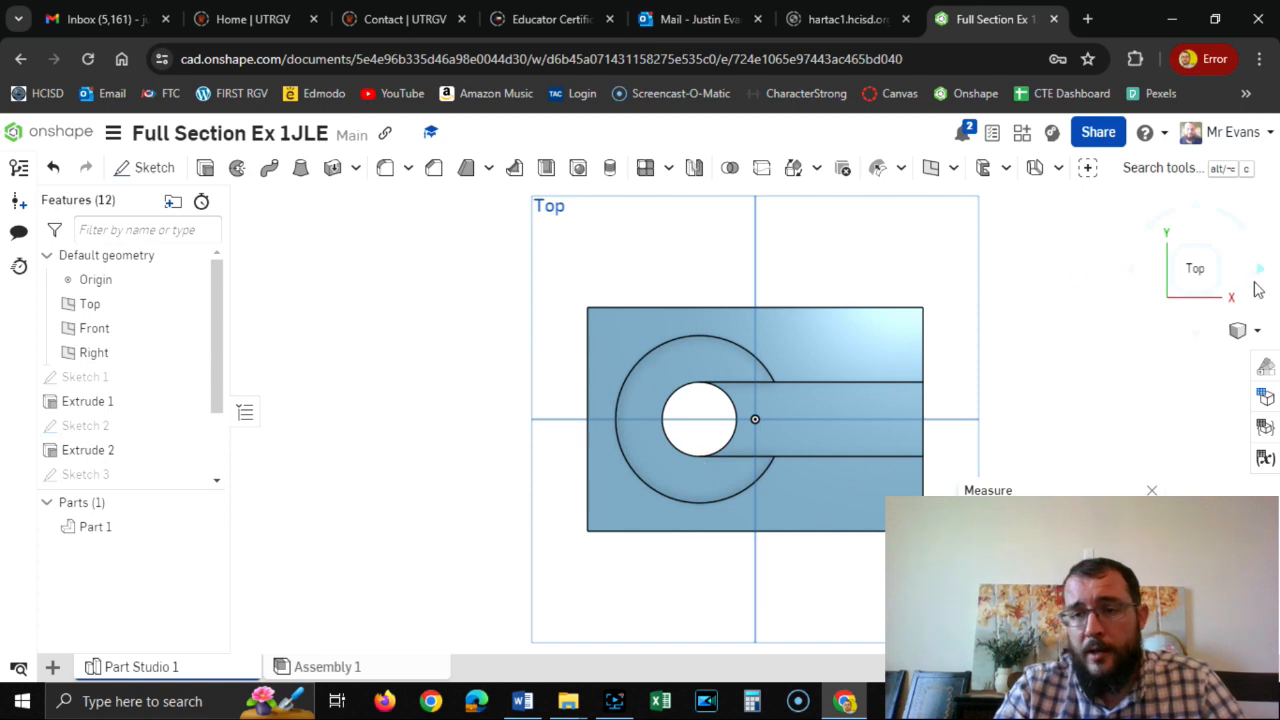
pyautogui.click(1220, 288)
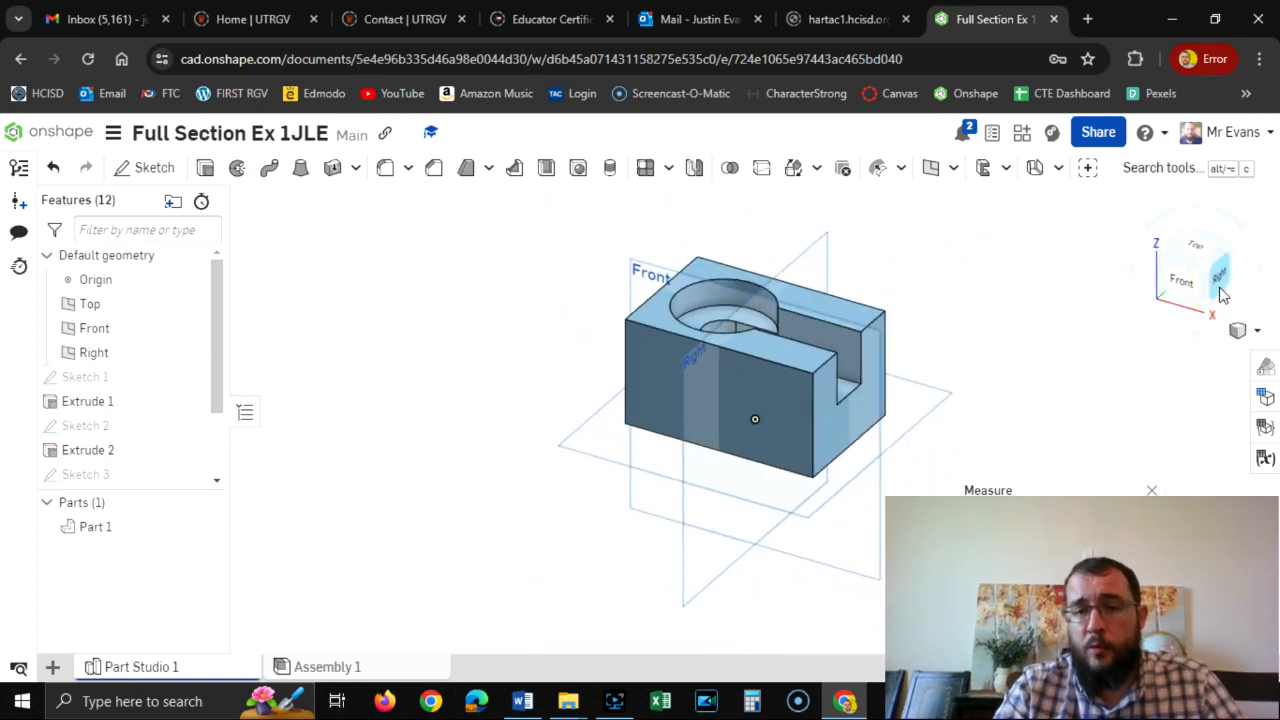
pyautogui.click(886, 388)
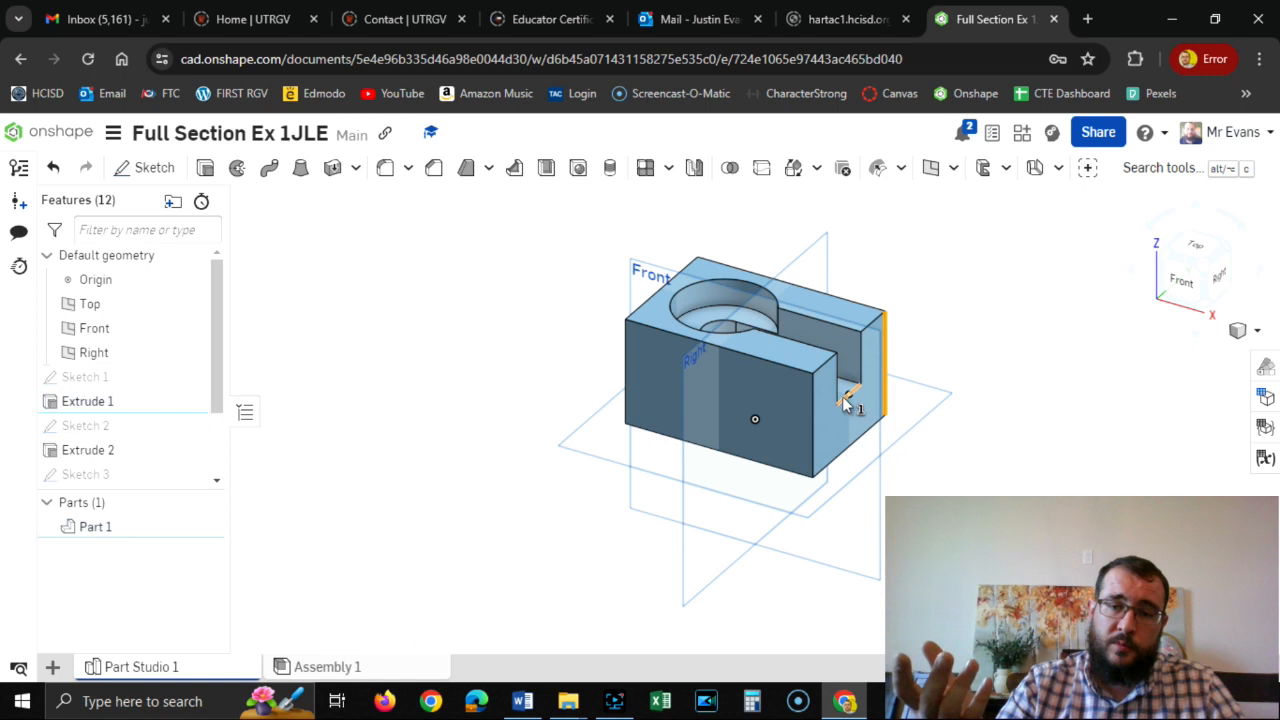
pyautogui.click(1219, 279)
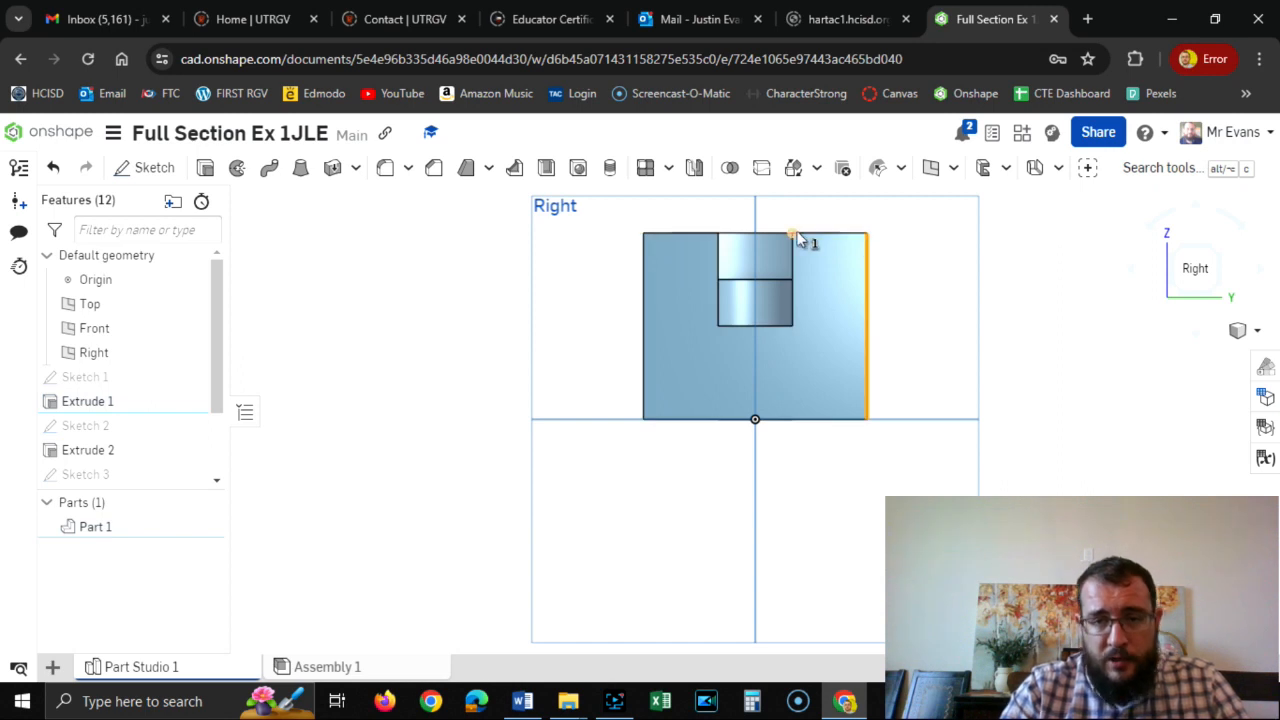
pyautogui.click(1176, 251)
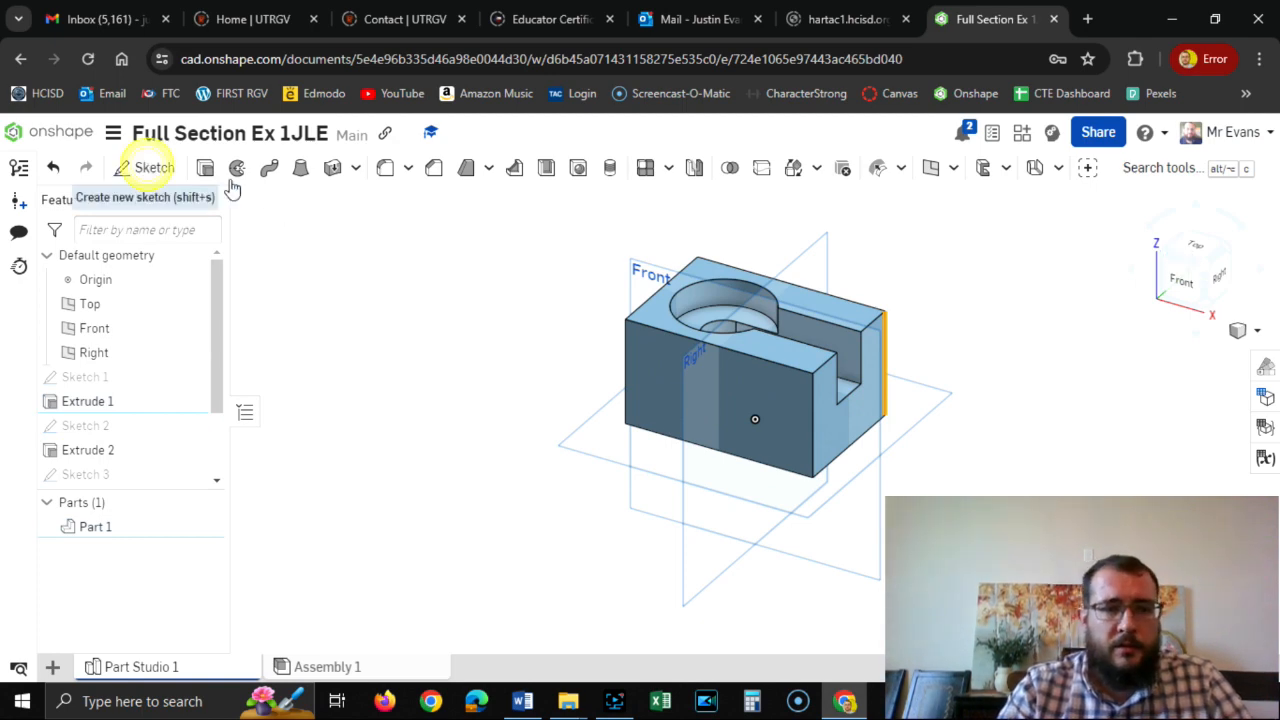
# Start a sketch on the block's top face, view it from above and consult the Word drawing for the curved end cutout.
pyautogui.click(145, 167)
pyautogui.click(799, 297)
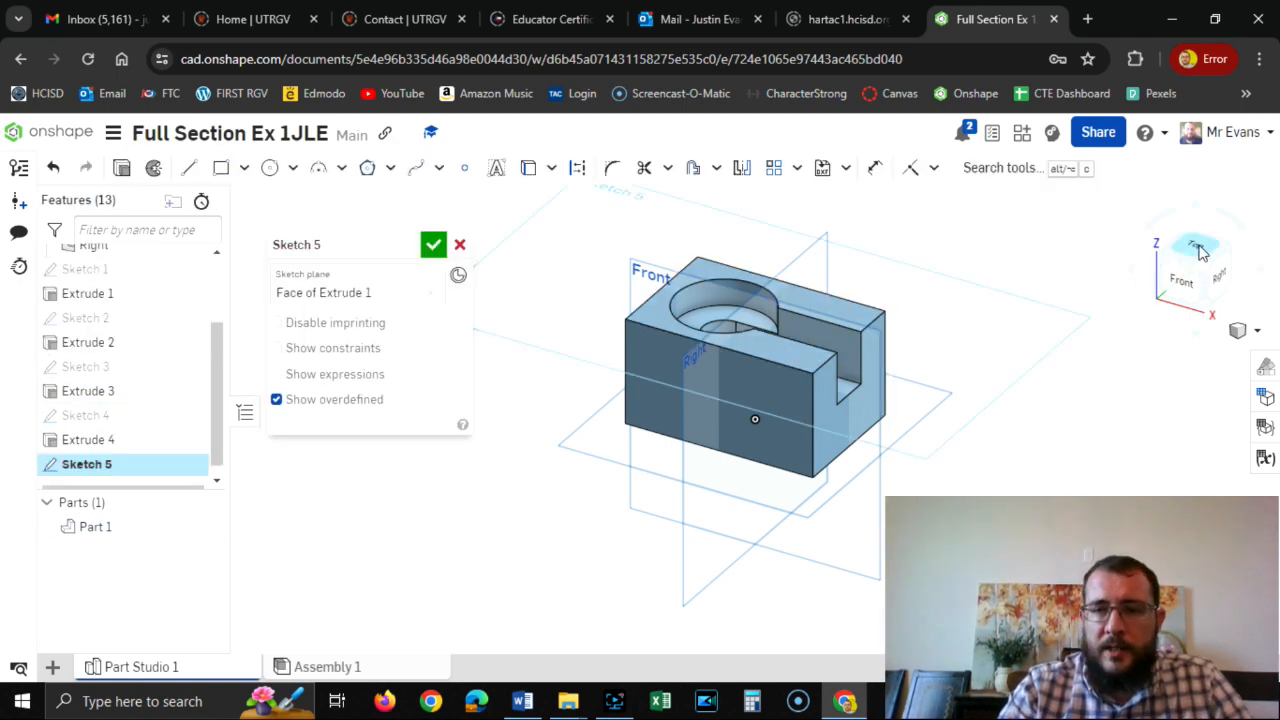
pyautogui.click(1200, 251)
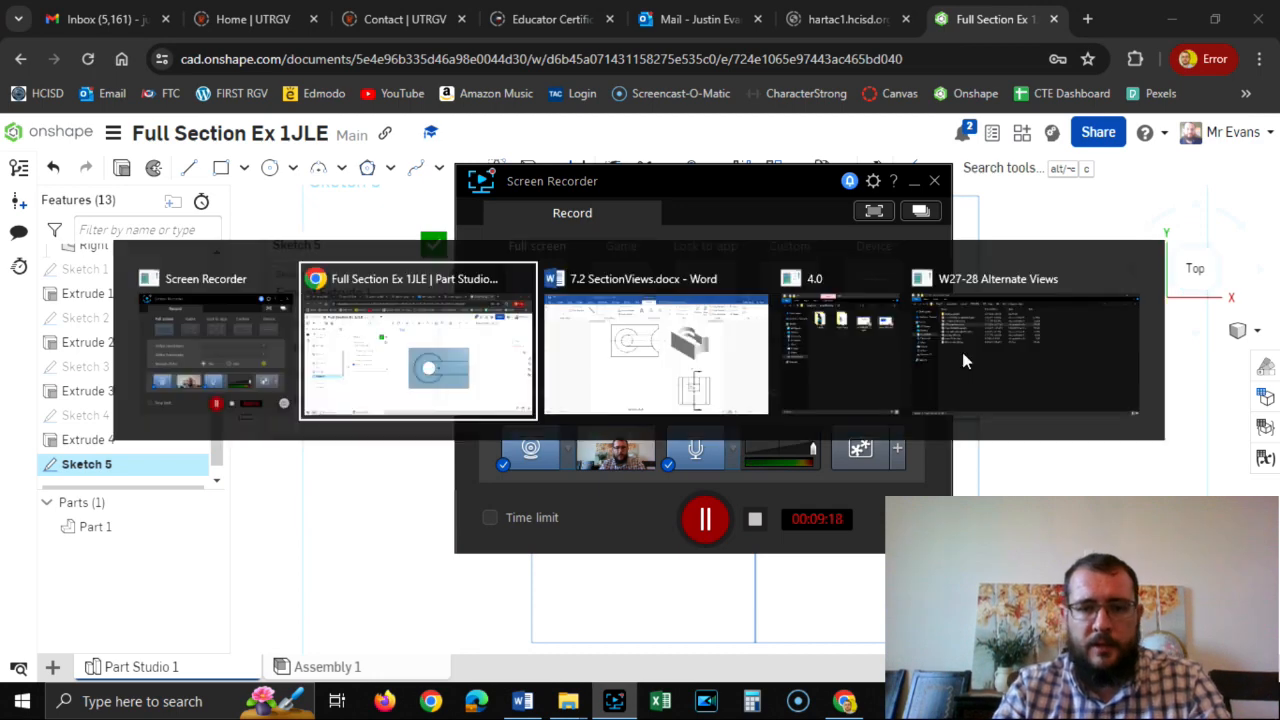
pyautogui.hotkey('alt', 'Tab')
pyautogui.hotkey('alt', 'Tab')
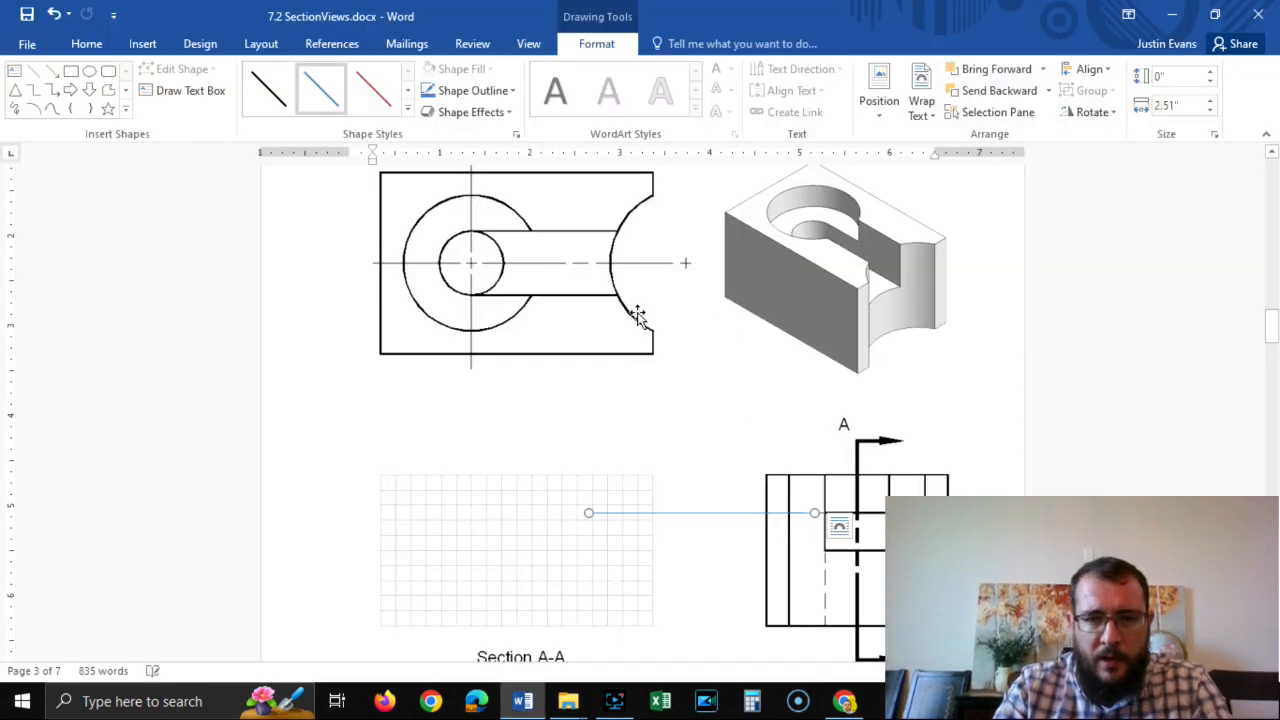
pyautogui.hotkey('alt', 'Tab')
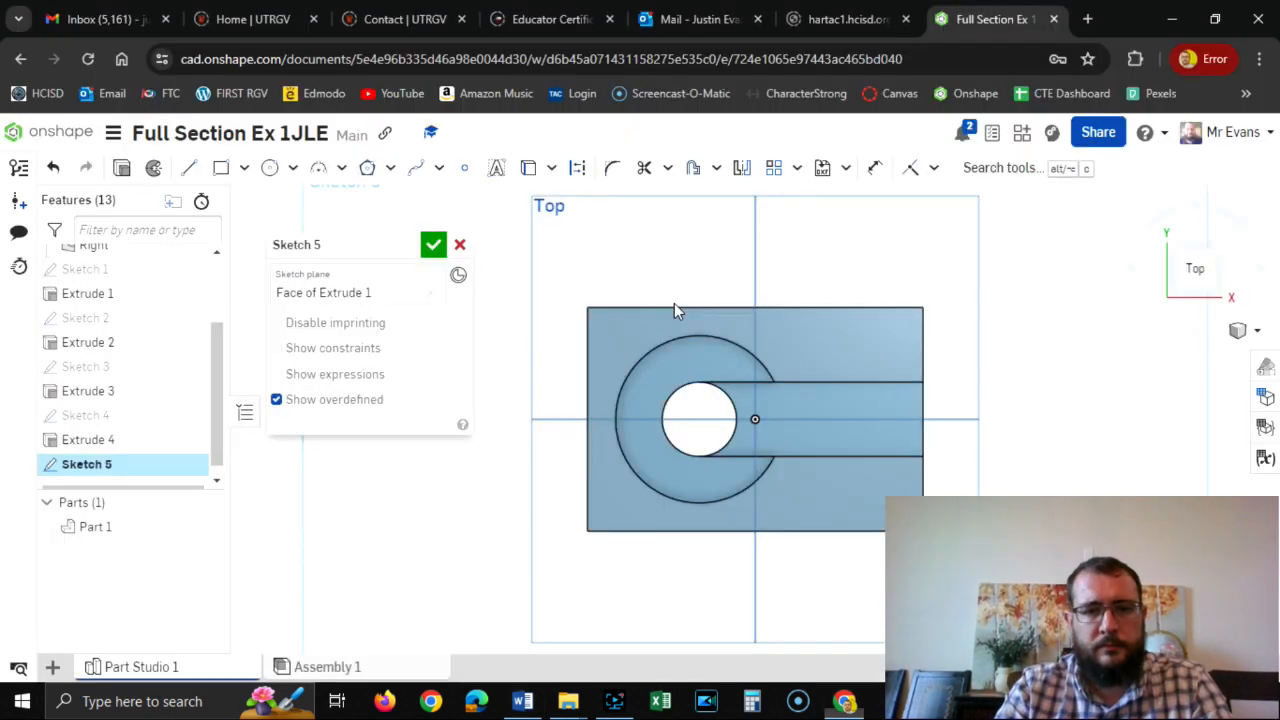
# Sketch a 2.5 in diameter circle centered beyond the block's right edge, level with the origin and overlapping the slot's open end.
pyautogui.click(268, 168)
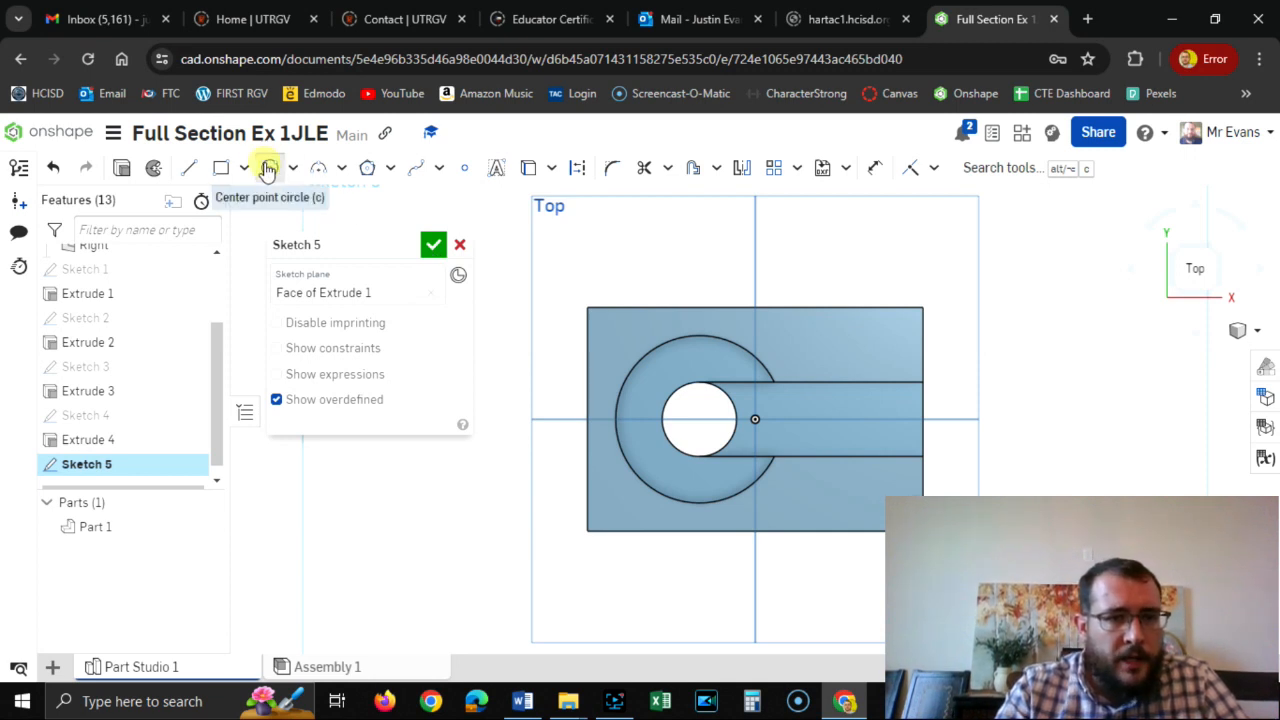
pyautogui.click(993, 419)
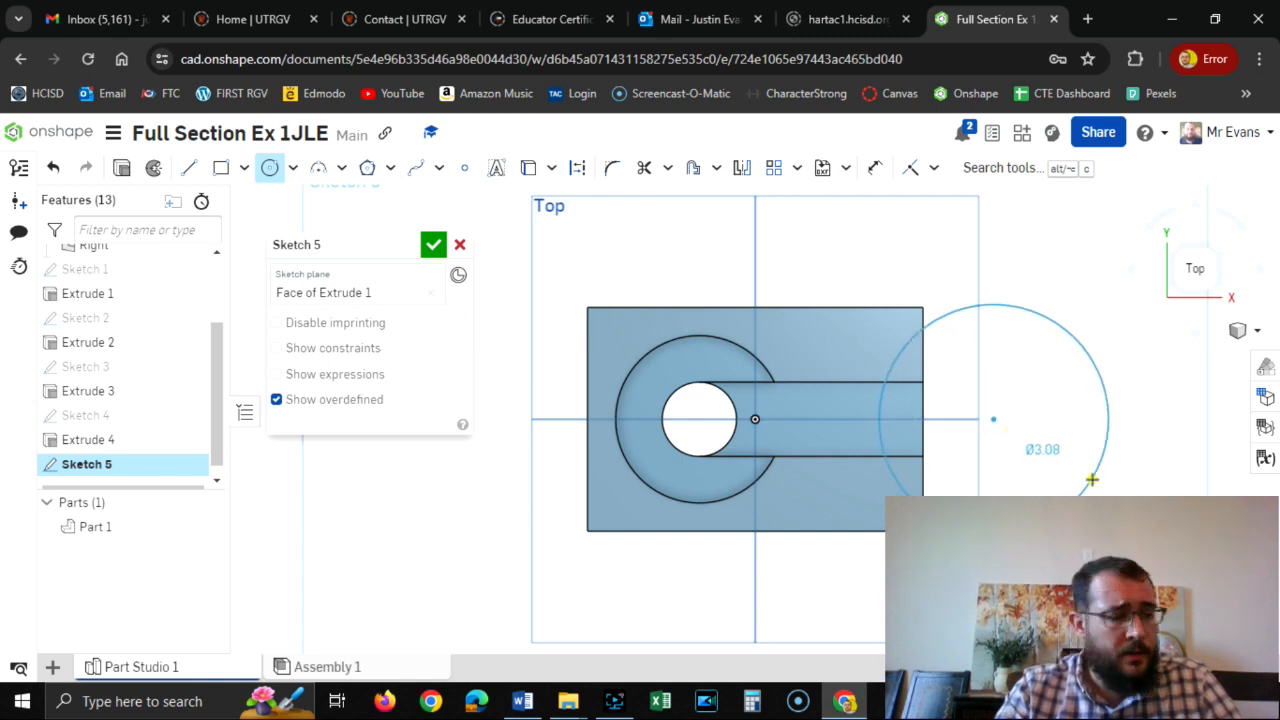
pyautogui.click(1092, 480)
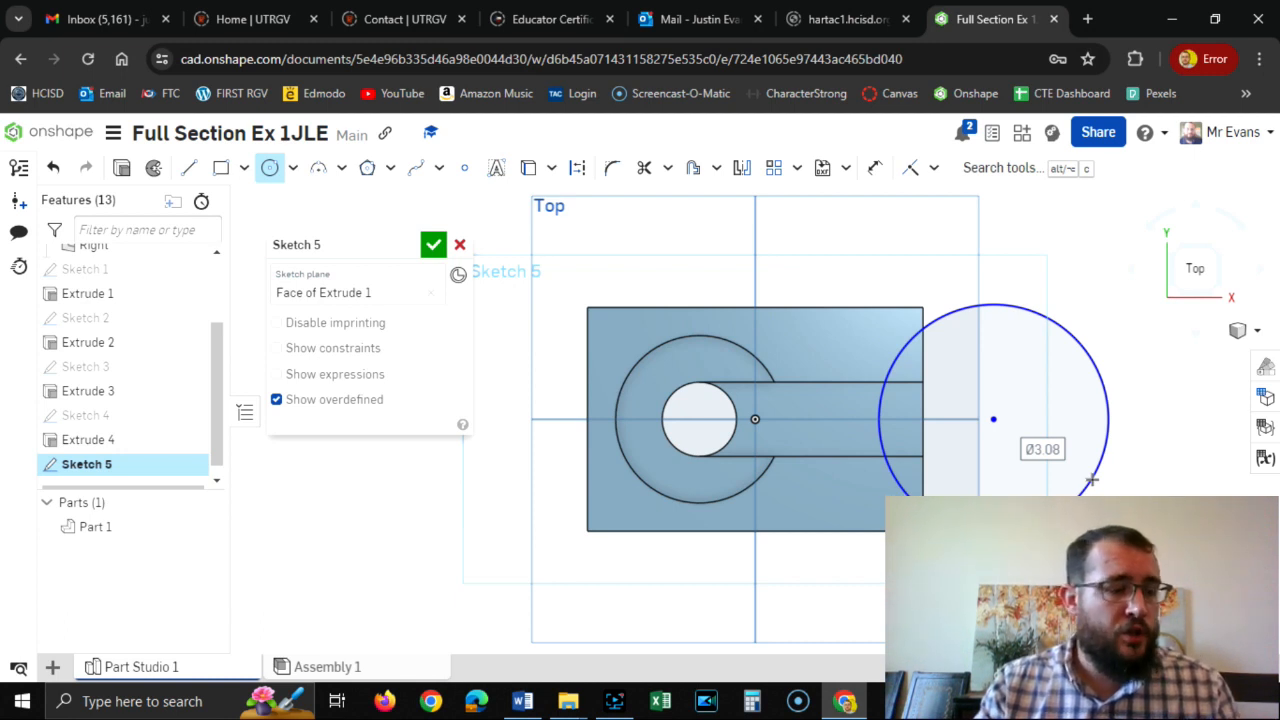
pyautogui.write('2')
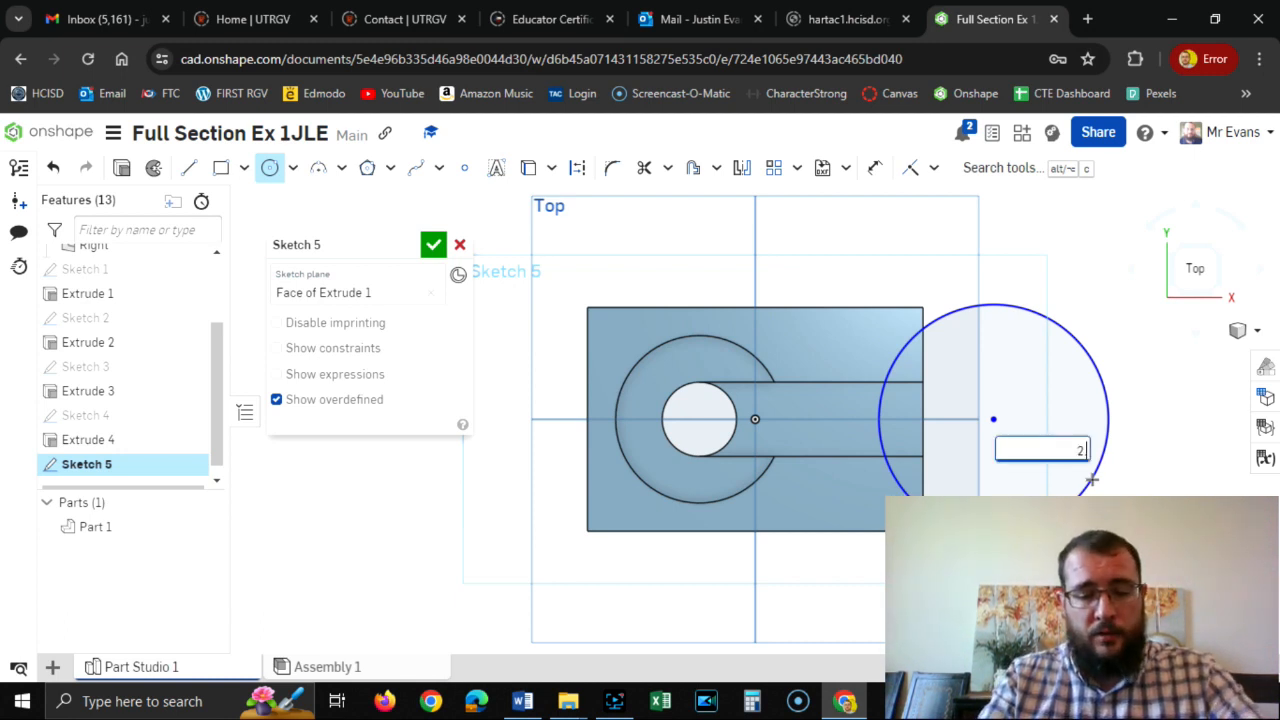
pyautogui.write('.5')
pyautogui.press('Return')
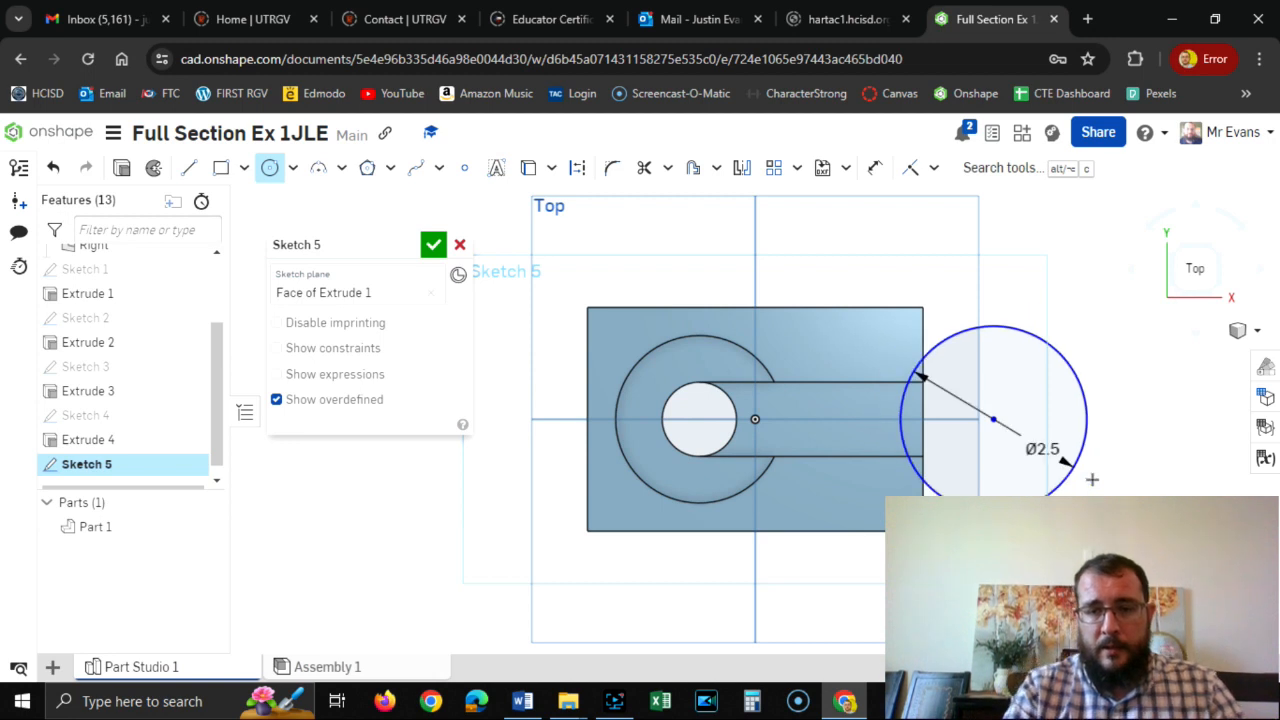
# Dimension the circle's center 0.5 in from the block's right edge and finish the sketch.
pyautogui.click(874, 167)
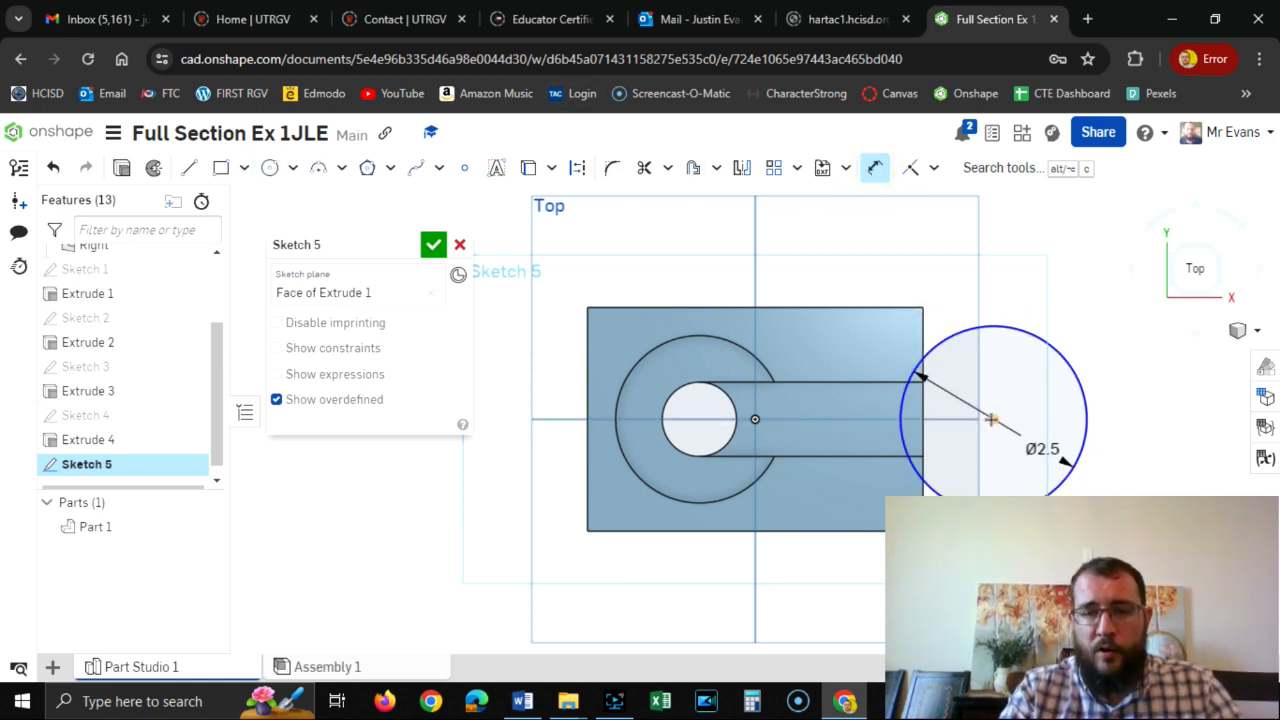
pyautogui.click(991, 419)
pyautogui.click(962, 272)
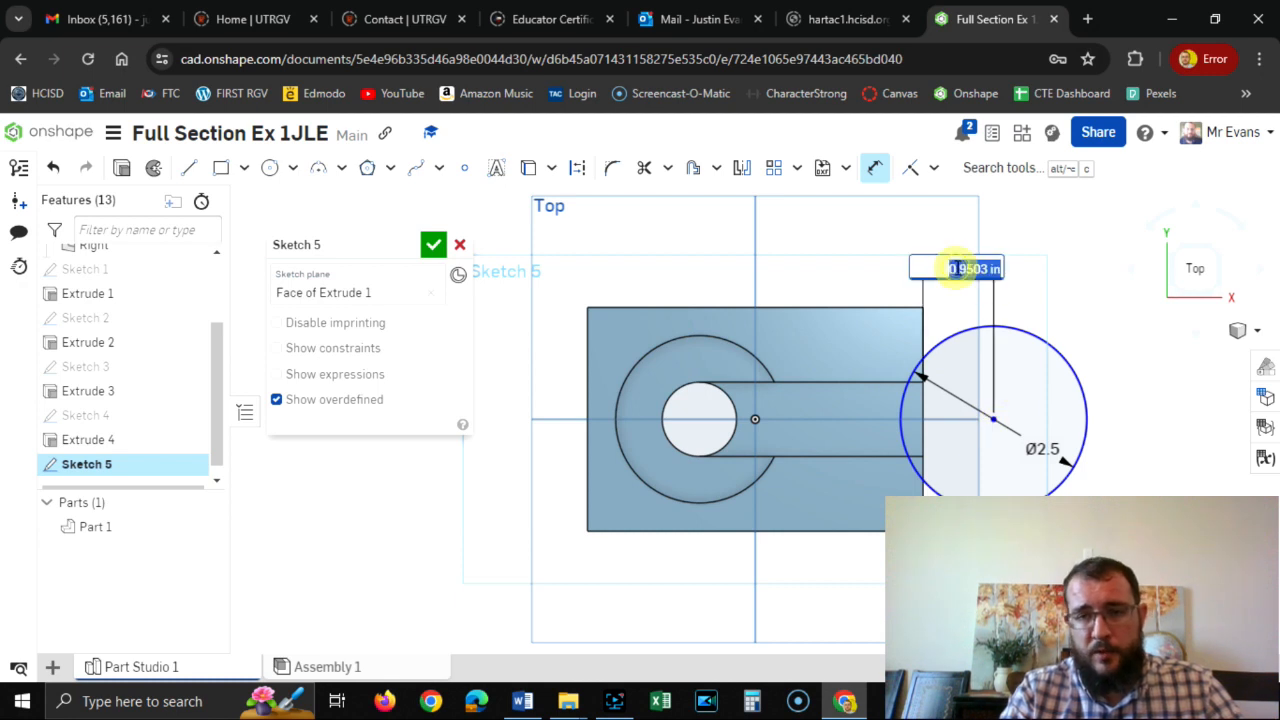
pyautogui.press('BackSpace')
pyautogui.press('Return')
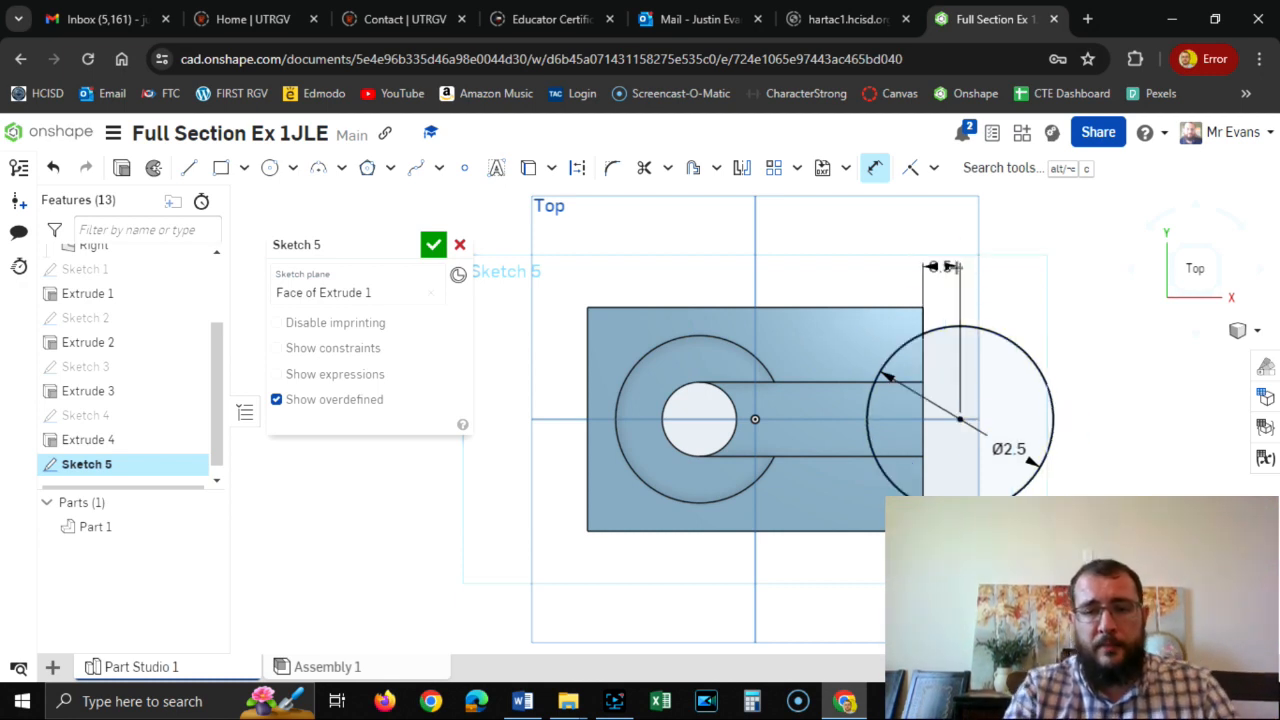
pyautogui.click(433, 244)
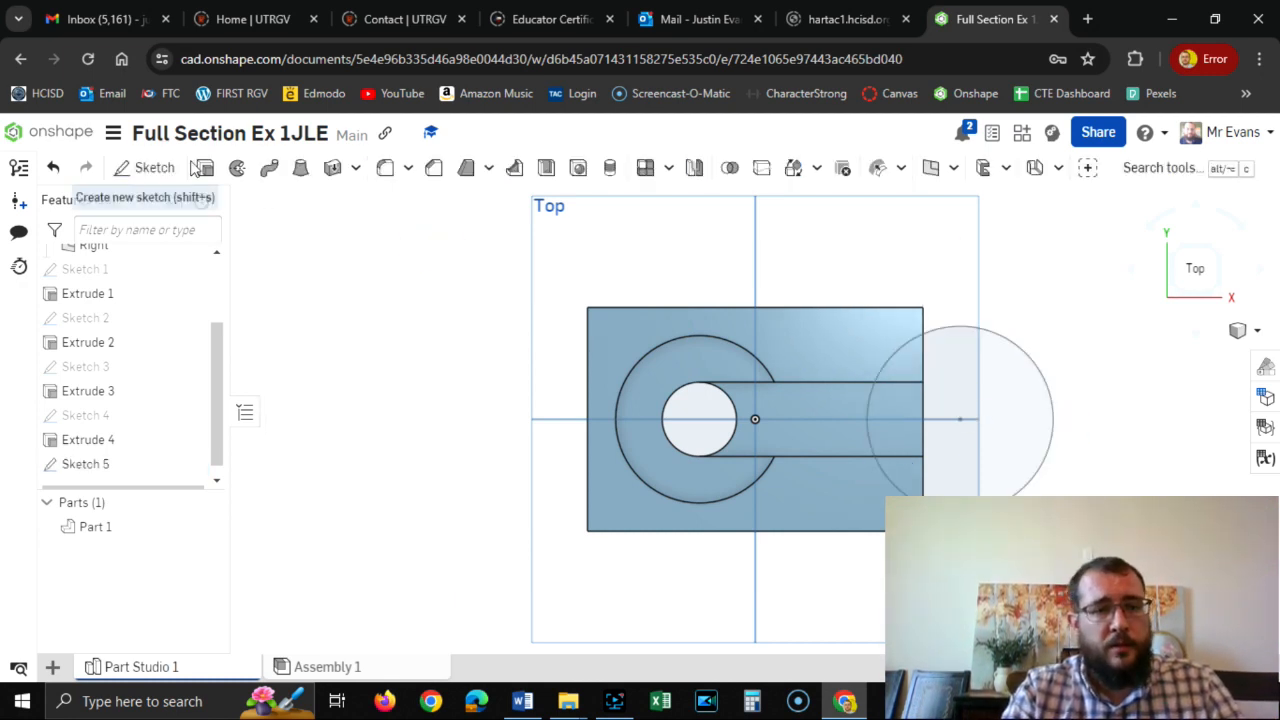
# Extrude all regions of the 2.5 in circle as a through-all removal, cutting the curved recess into the block's slotted end.
pyautogui.click(205, 167)
pyautogui.click(1037, 431)
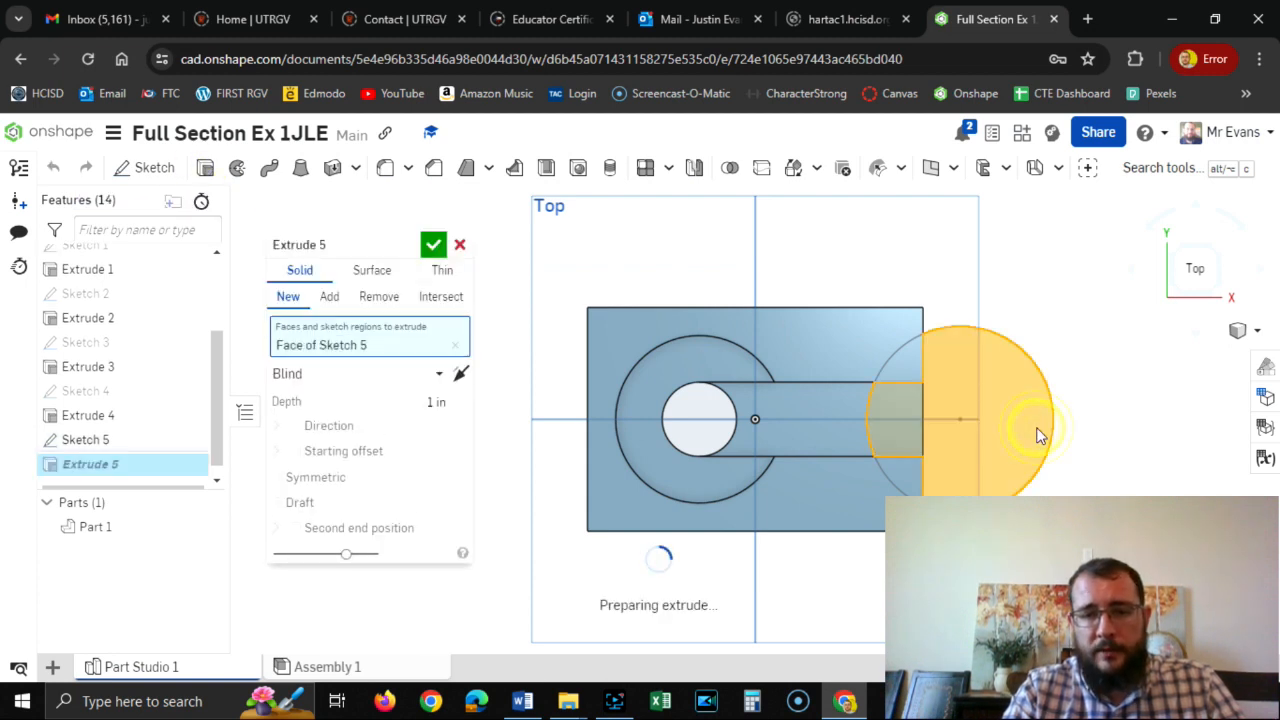
pyautogui.click(1037, 431)
pyautogui.click(1037, 431)
pyautogui.click(907, 480)
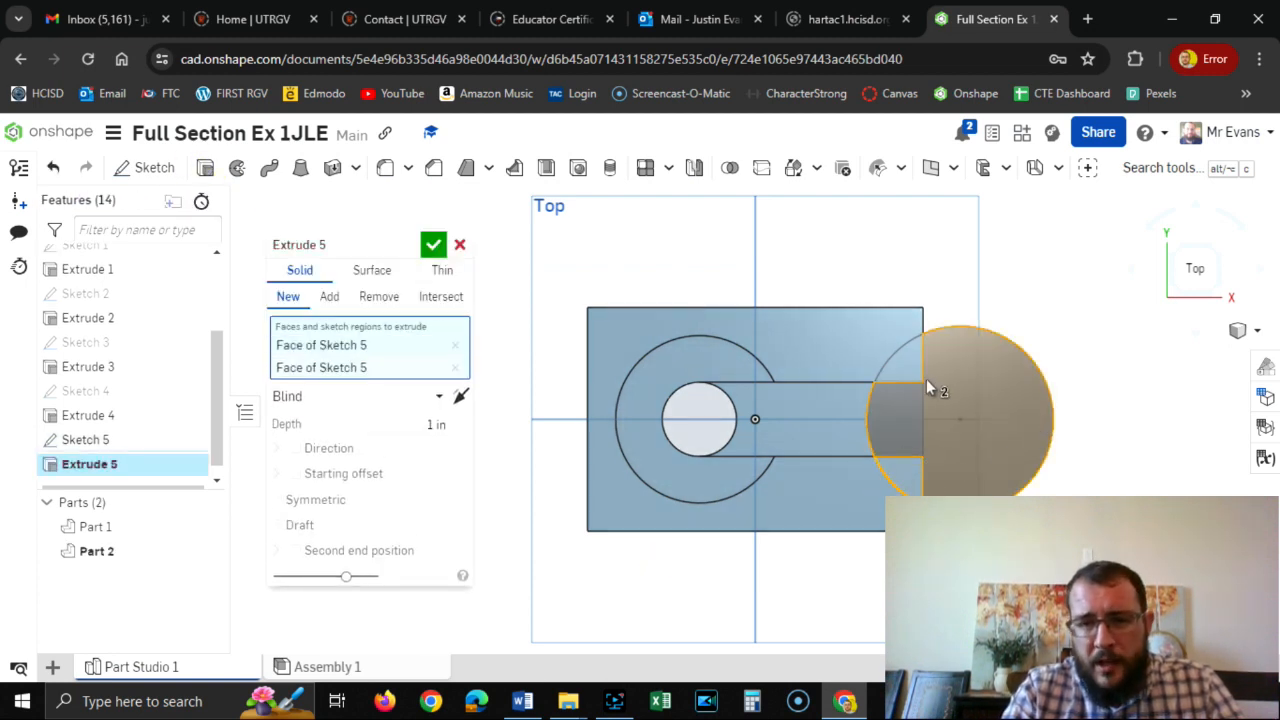
pyautogui.click(908, 360)
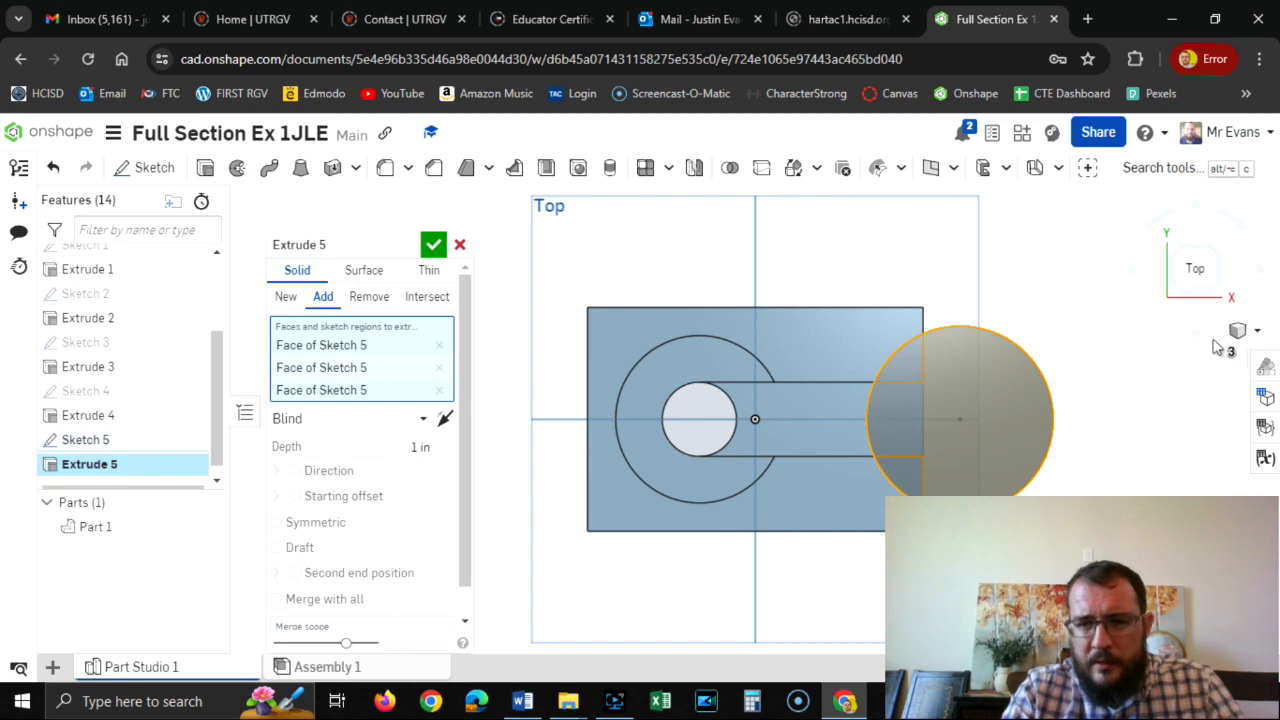
pyautogui.click(1220, 298)
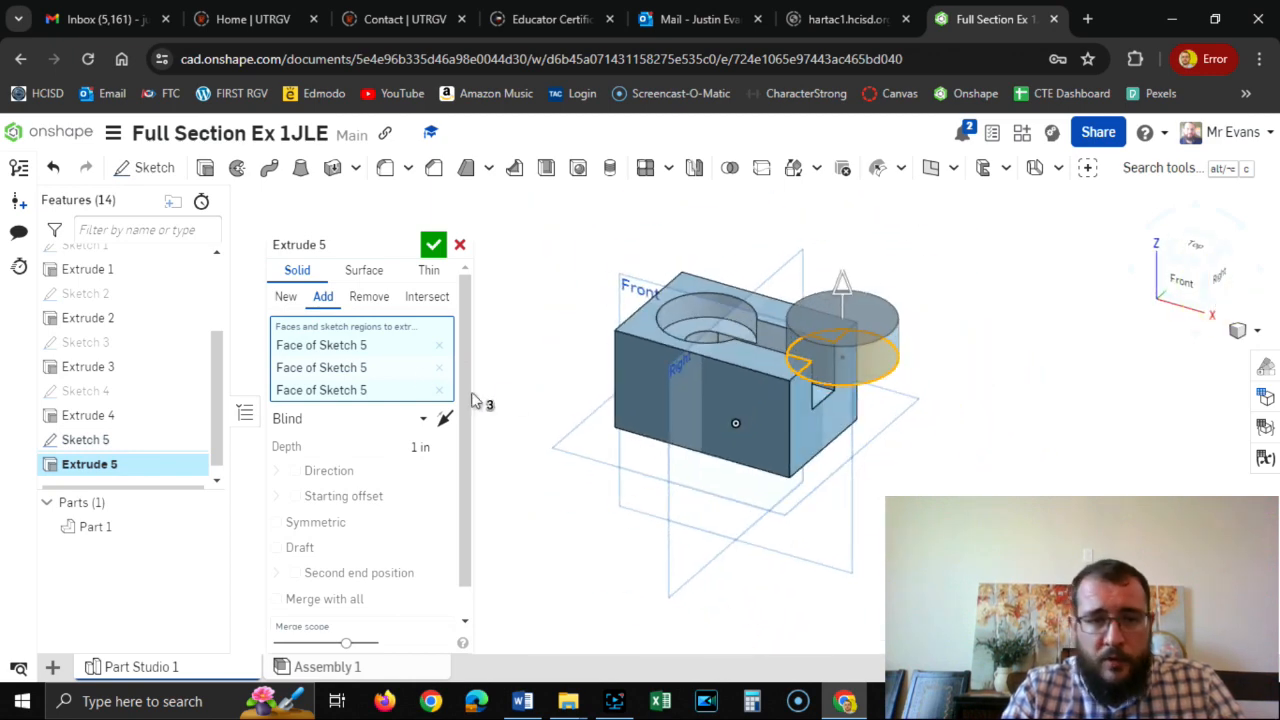
pyautogui.click(369, 296)
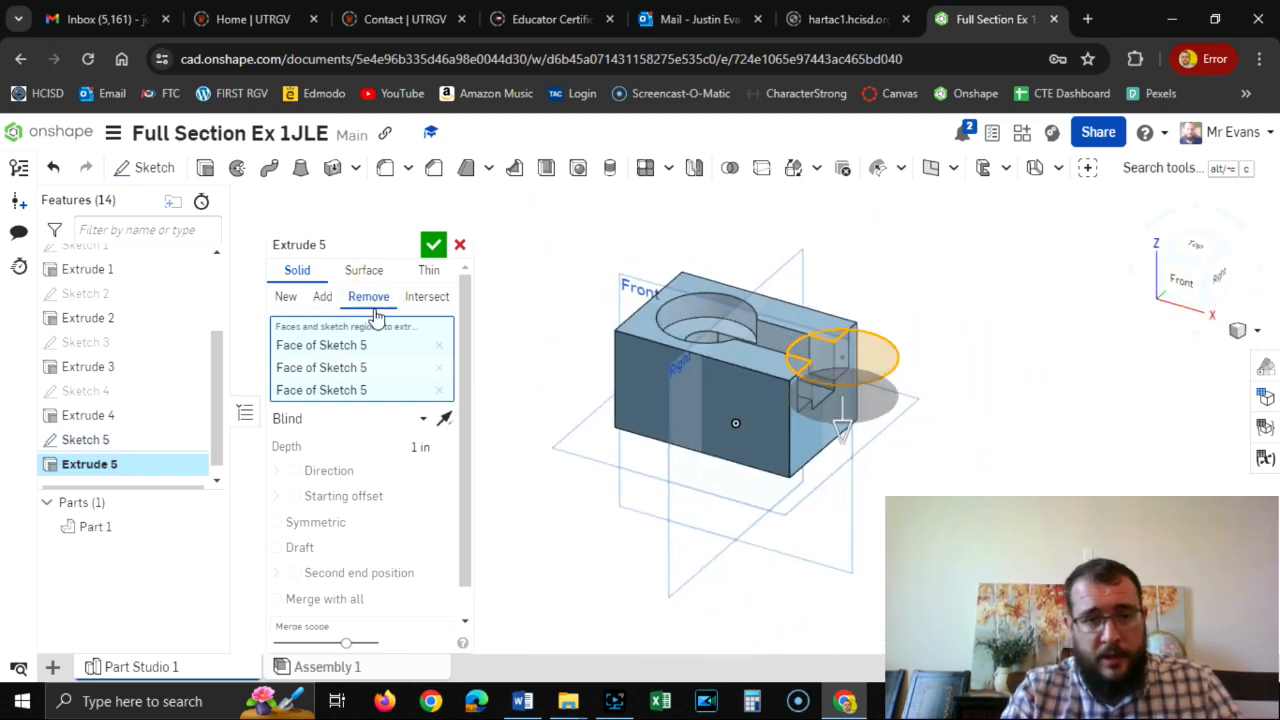
pyautogui.click(419, 419)
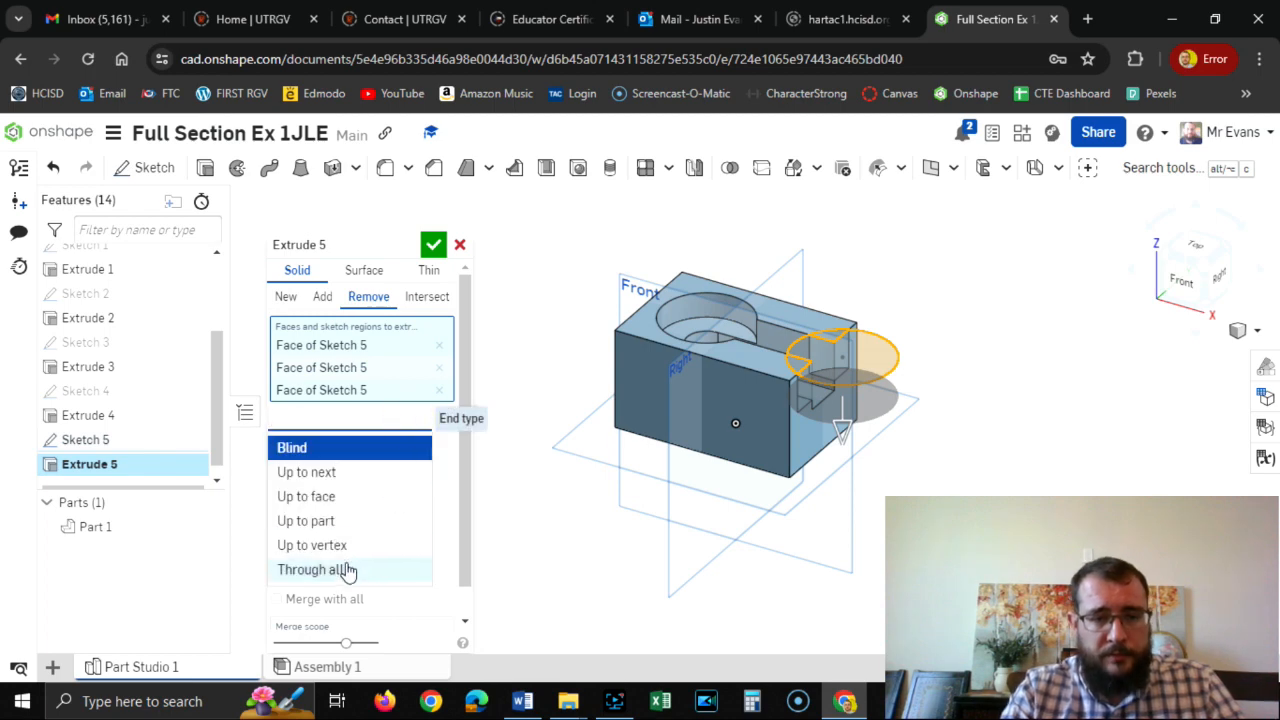
pyautogui.click(347, 570)
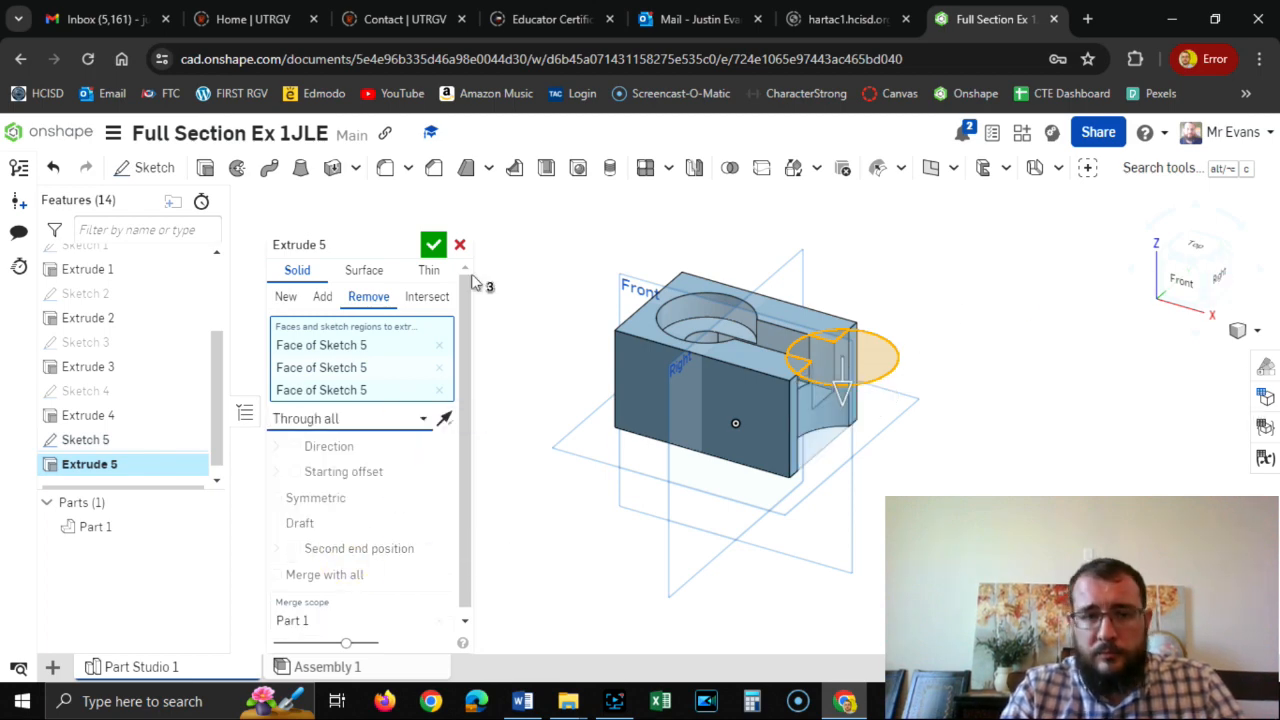
pyautogui.click(433, 245)
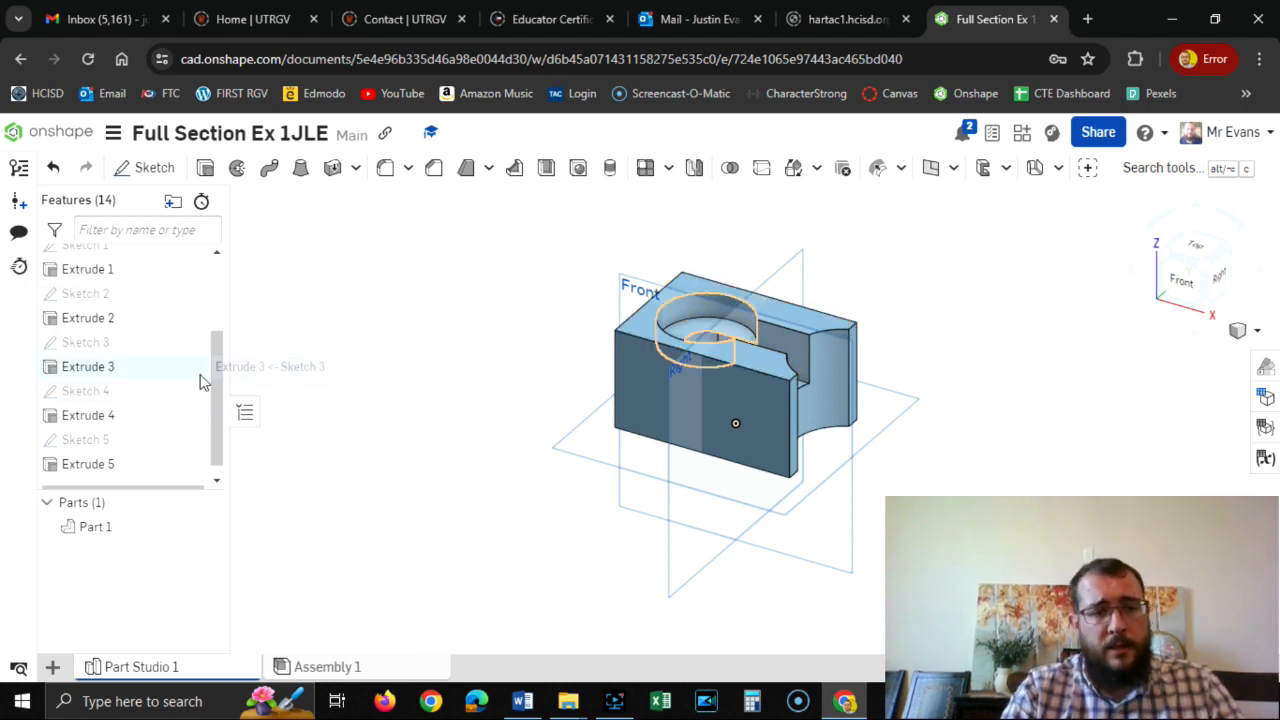
# Hide the origin and the Top, Front and Right planes, and inspect the finished block up close.
pyautogui.moveTo(218, 382); pyautogui.dragTo(251, 251)
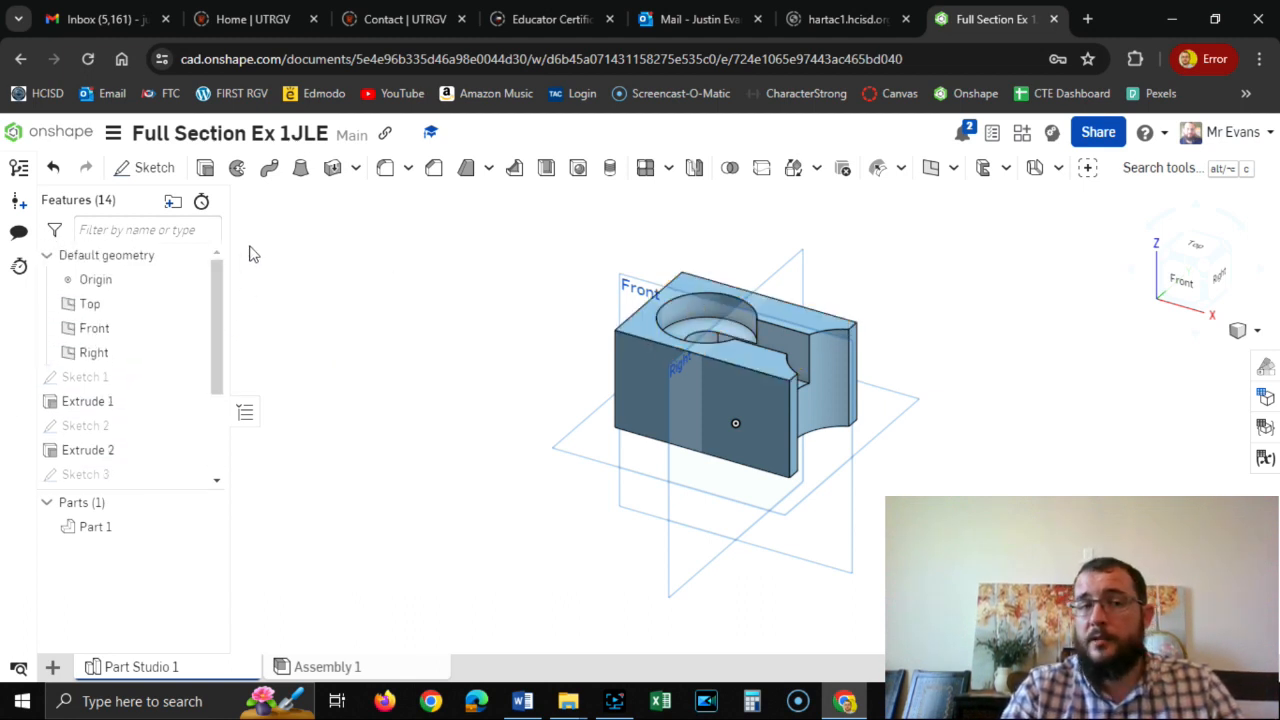
pyautogui.click(190, 279)
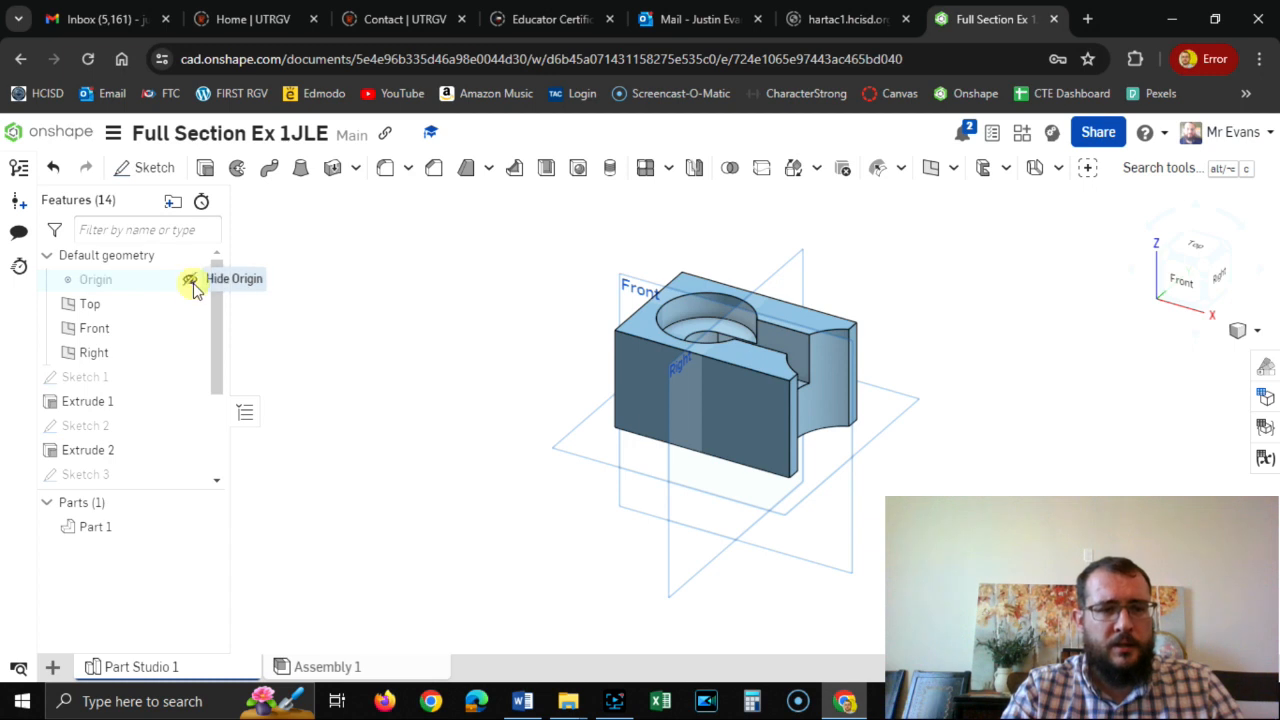
pyautogui.click(190, 304)
pyautogui.click(190, 328)
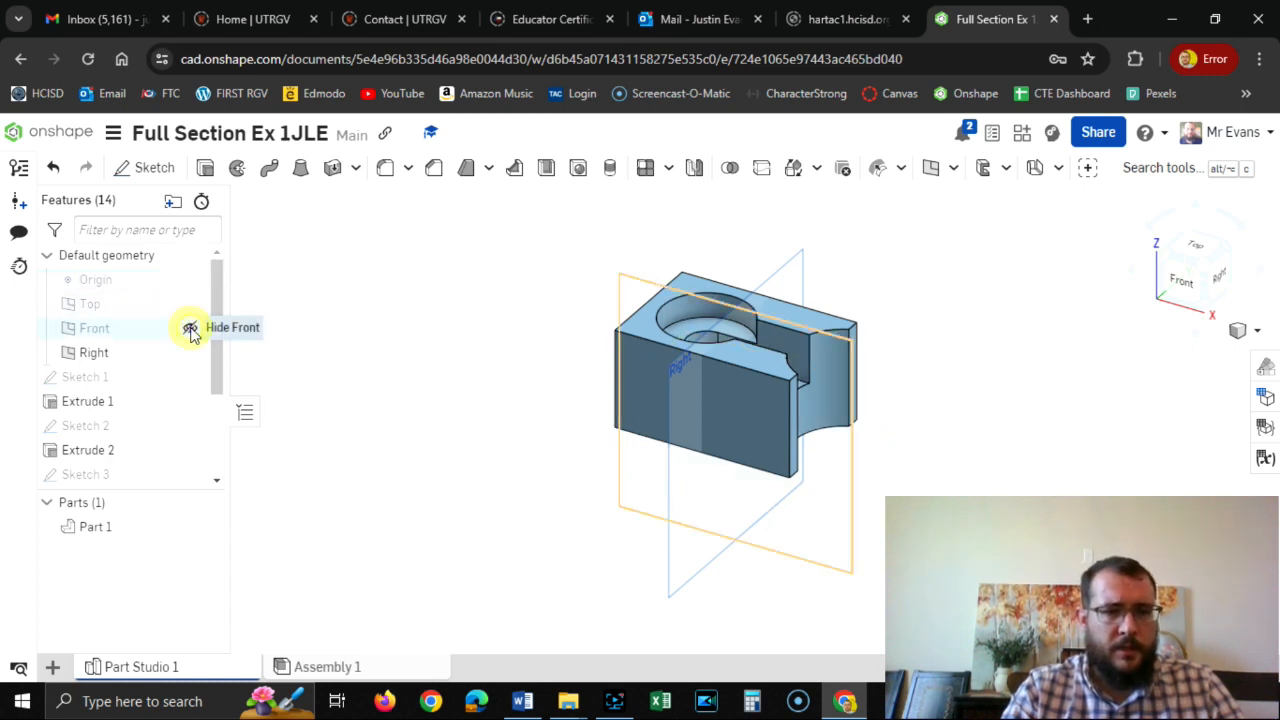
pyautogui.click(190, 353)
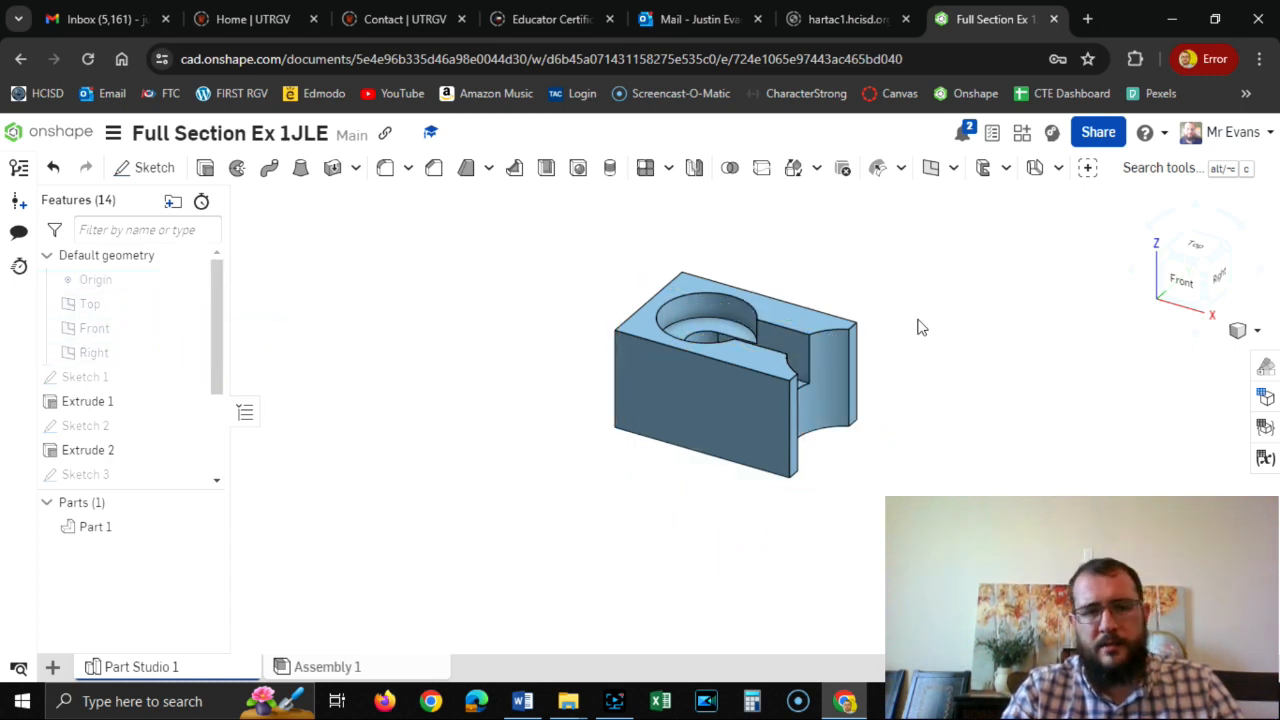
pyautogui.click(190, 328)
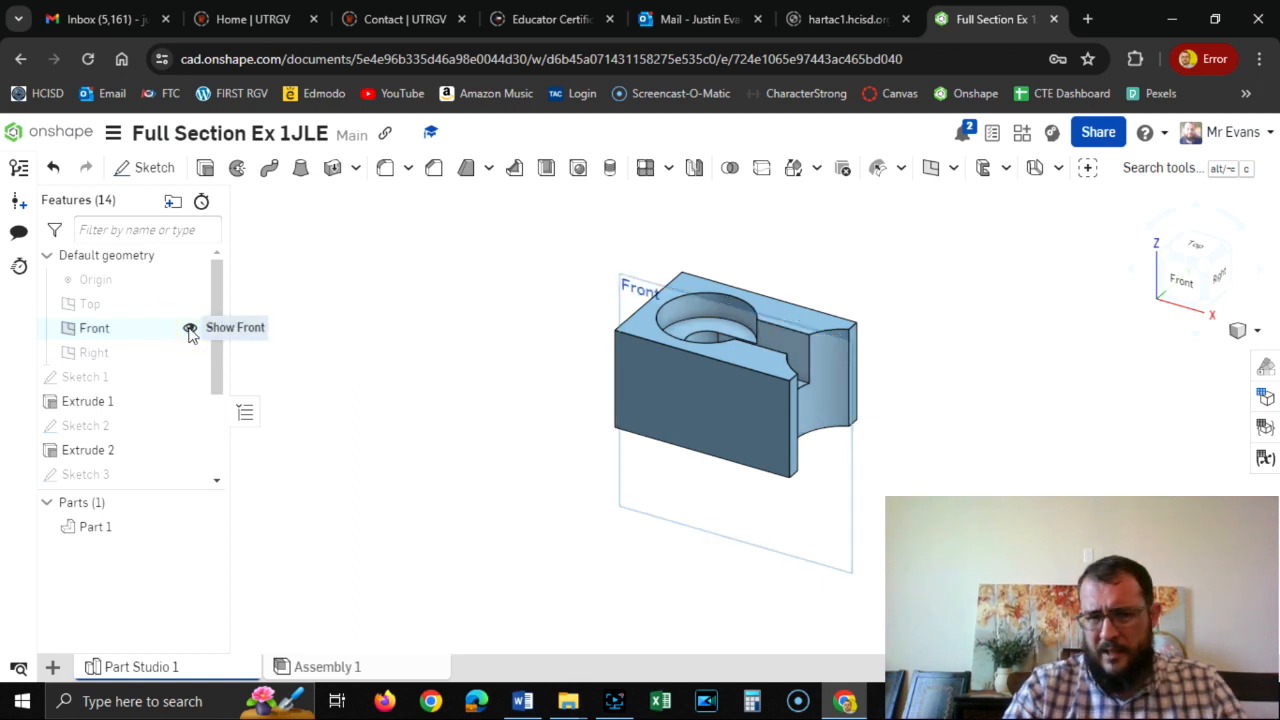
pyautogui.click(1207, 270)
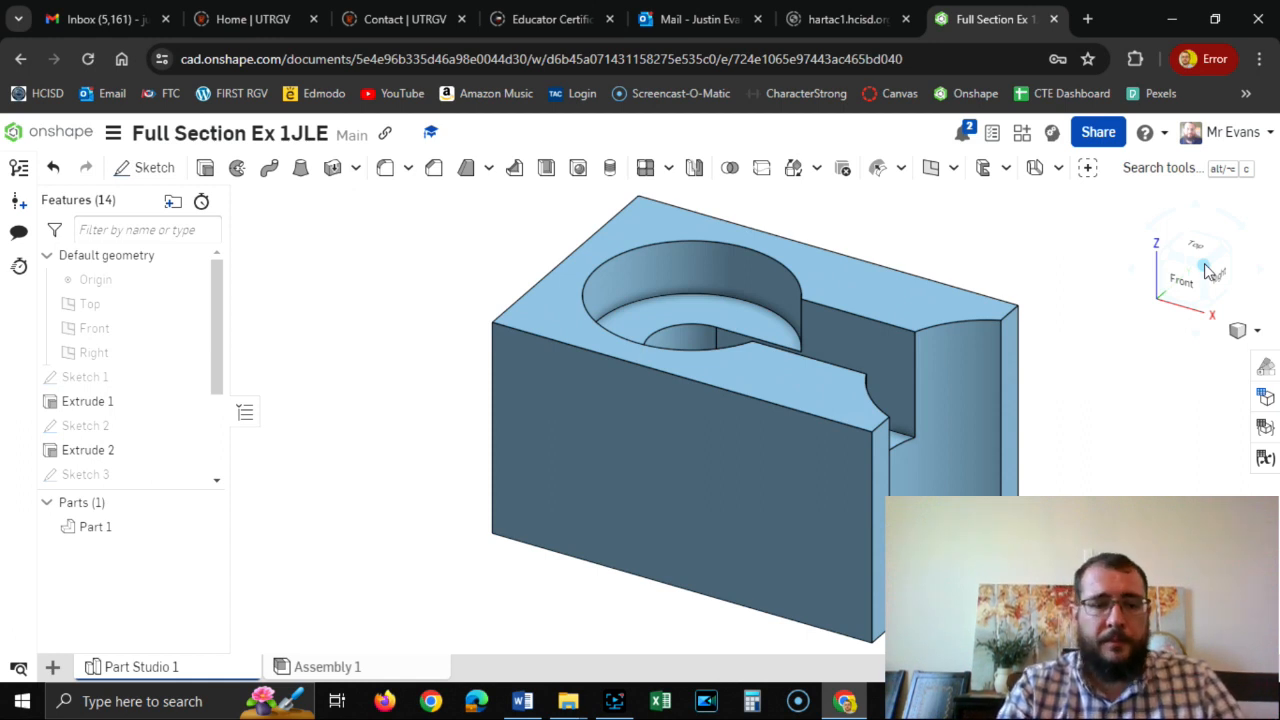
# Create a drawing with no views in the document, using Onshape's ANSI_A_INCH.dwt template.
pyautogui.click(54, 670)
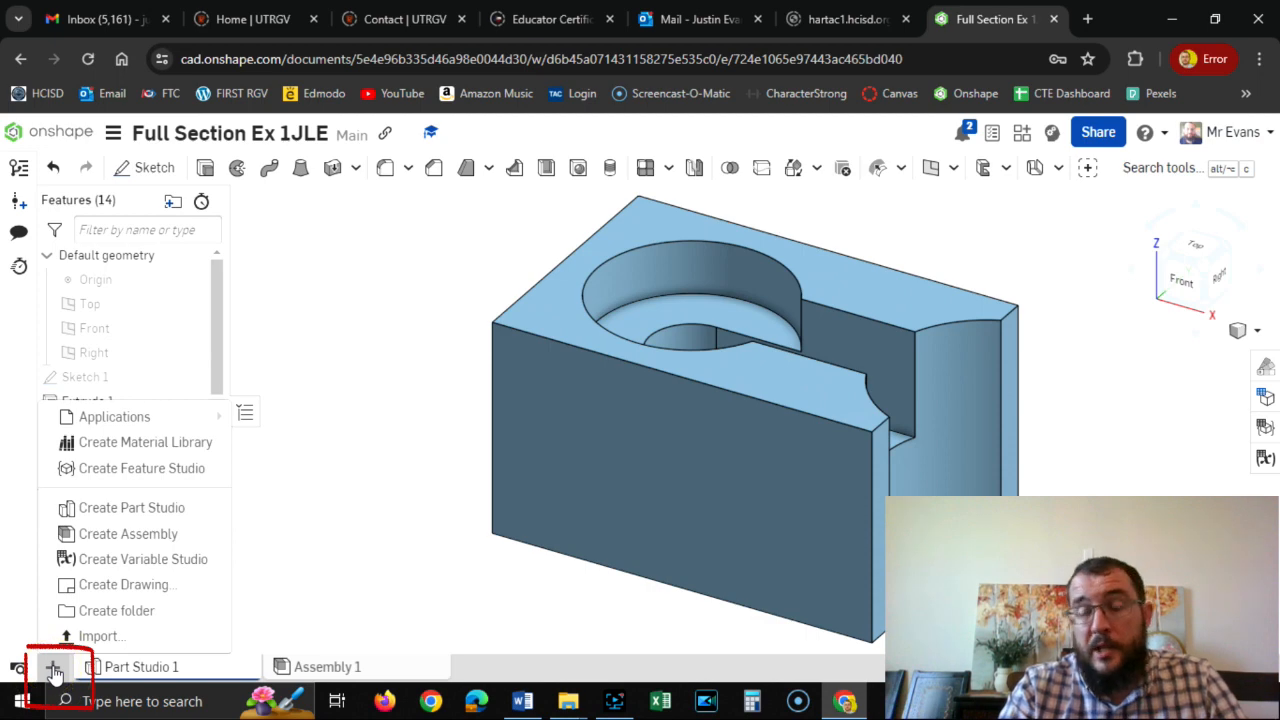
pyautogui.click(106, 589)
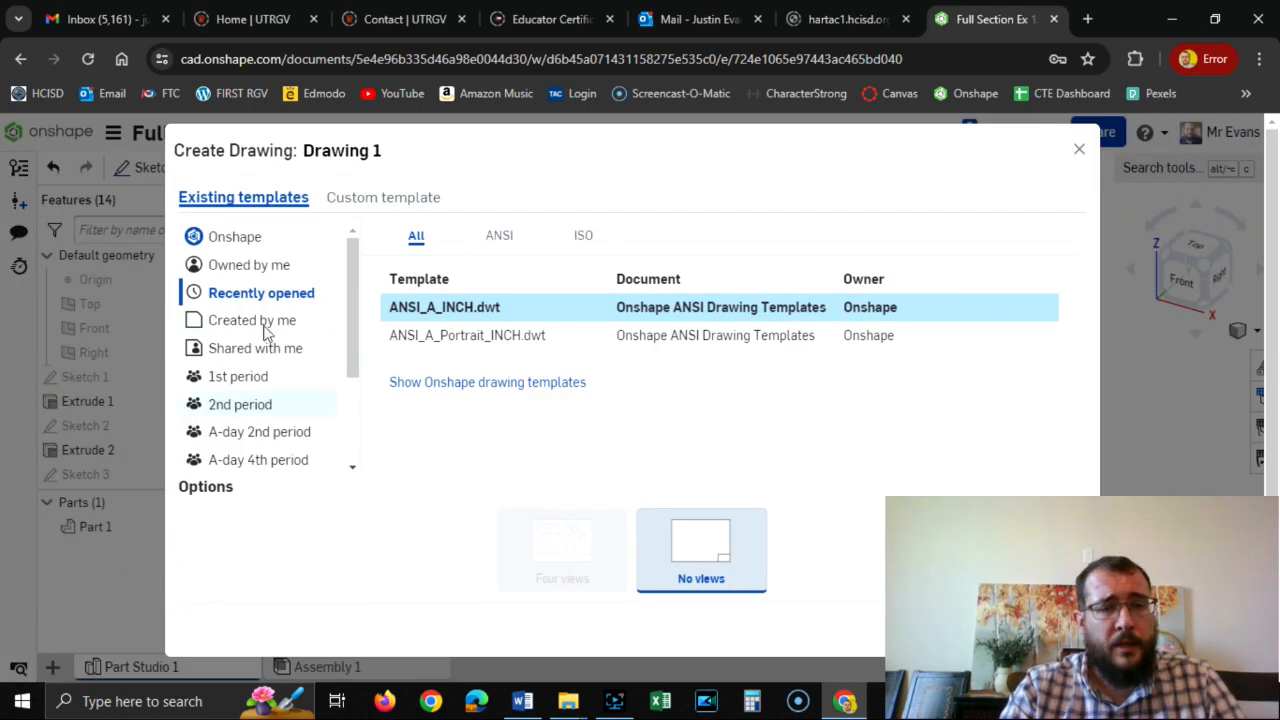
pyautogui.click(253, 254)
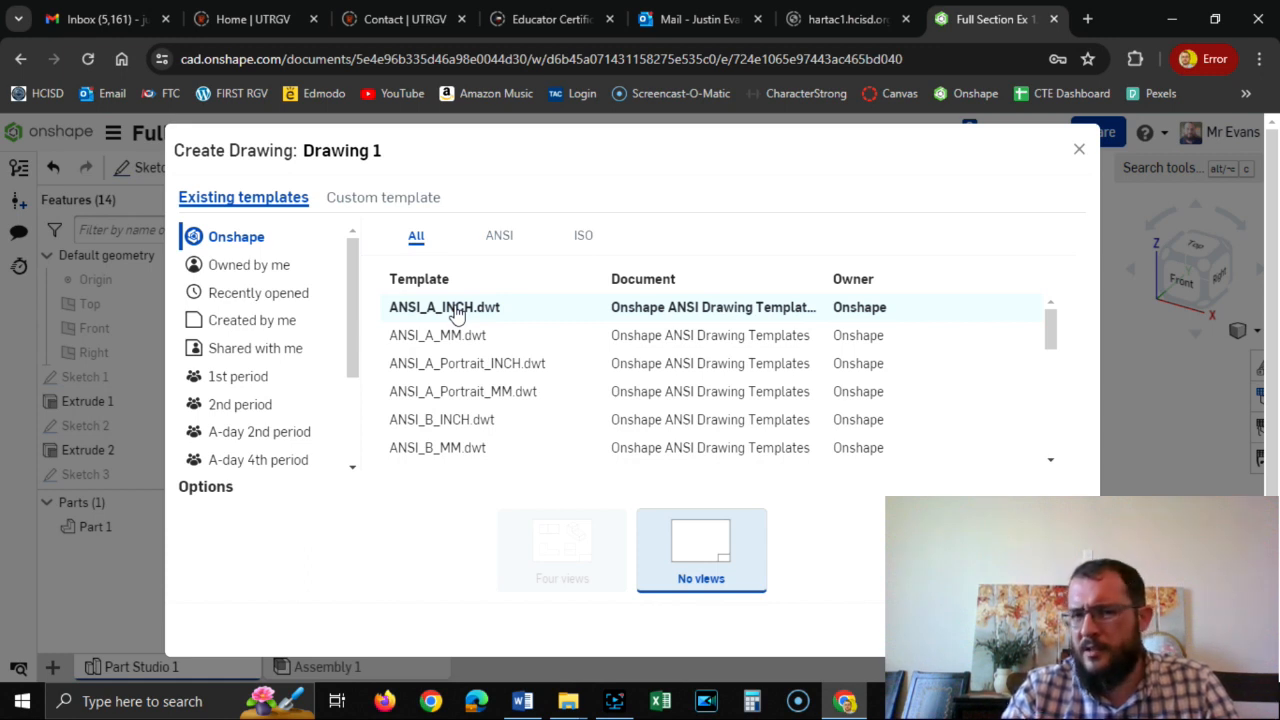
pyautogui.click(455, 311)
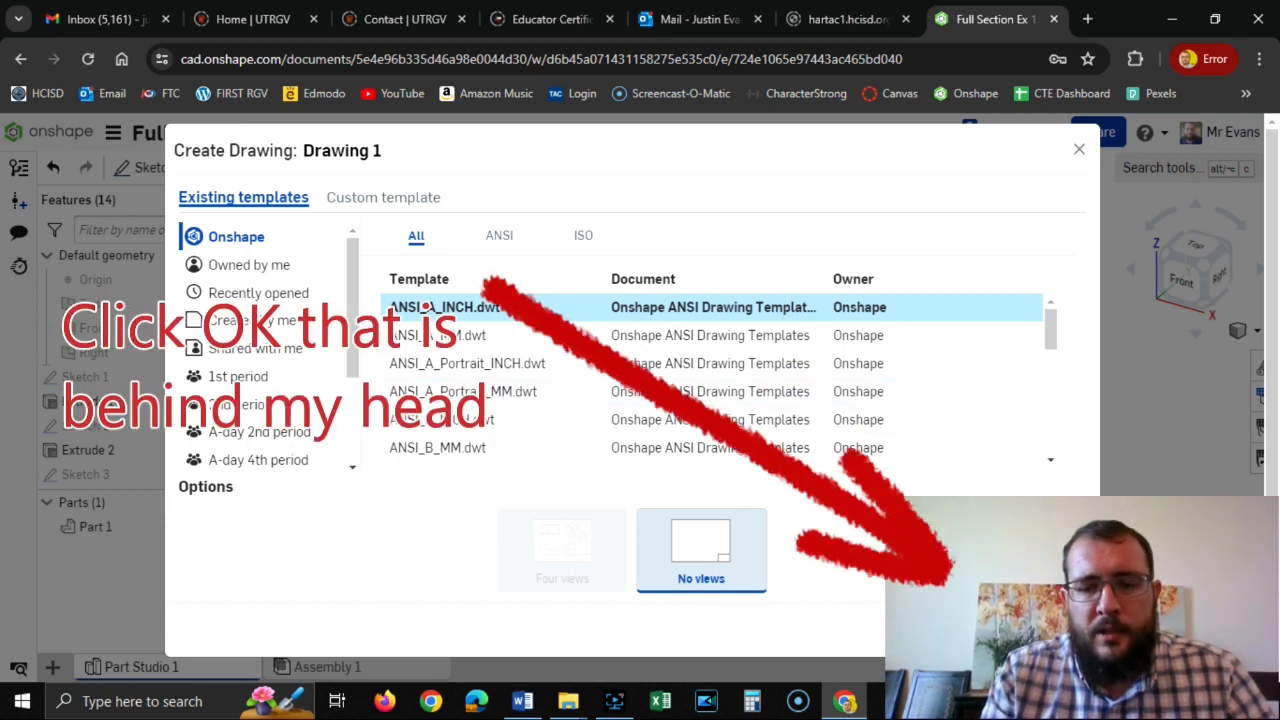
pyautogui.click(992, 633)
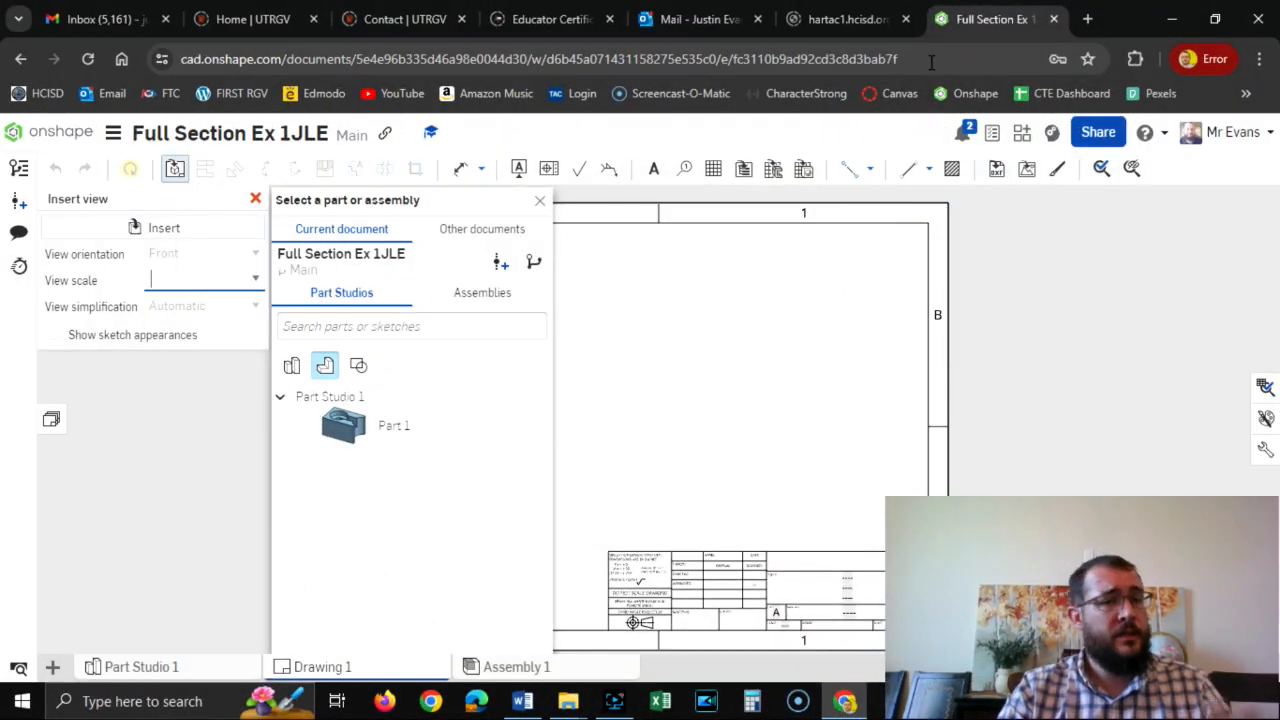
# Copy the drawing's web address, load it in a new browser tab and open the drawing there.
pyautogui.click(931, 59)
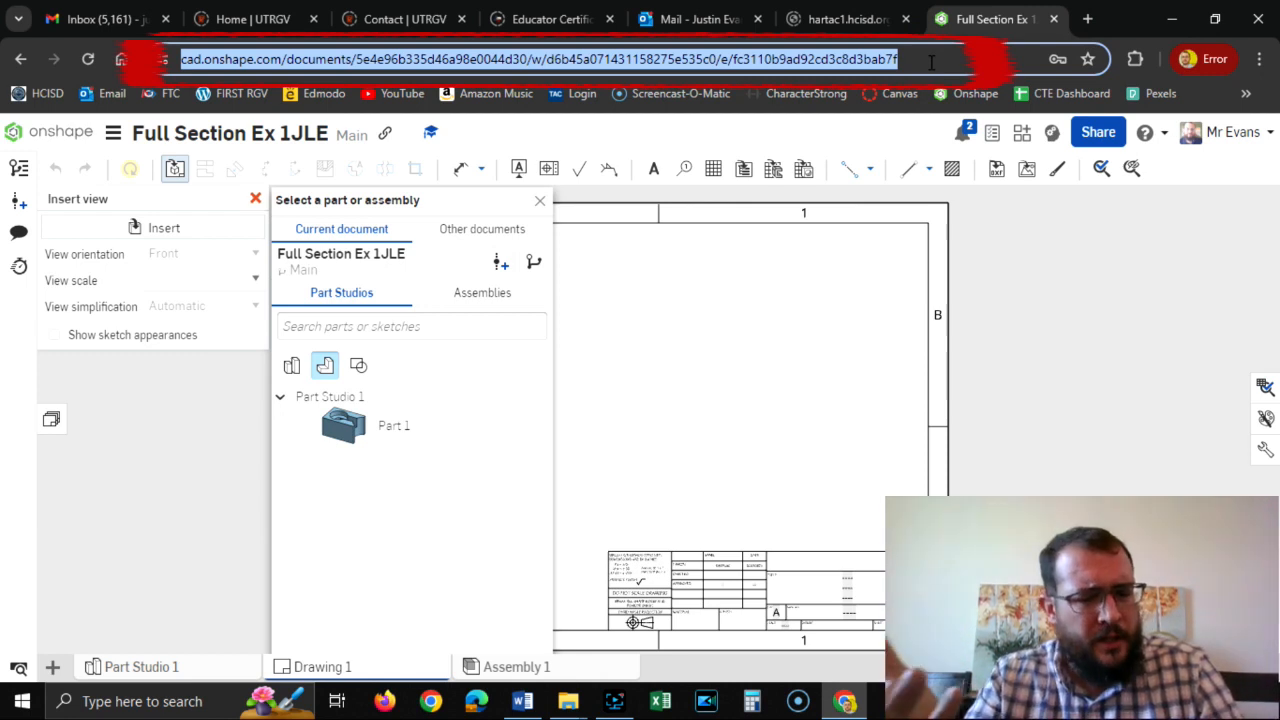
pyautogui.hotkey('ctrl', 'c')
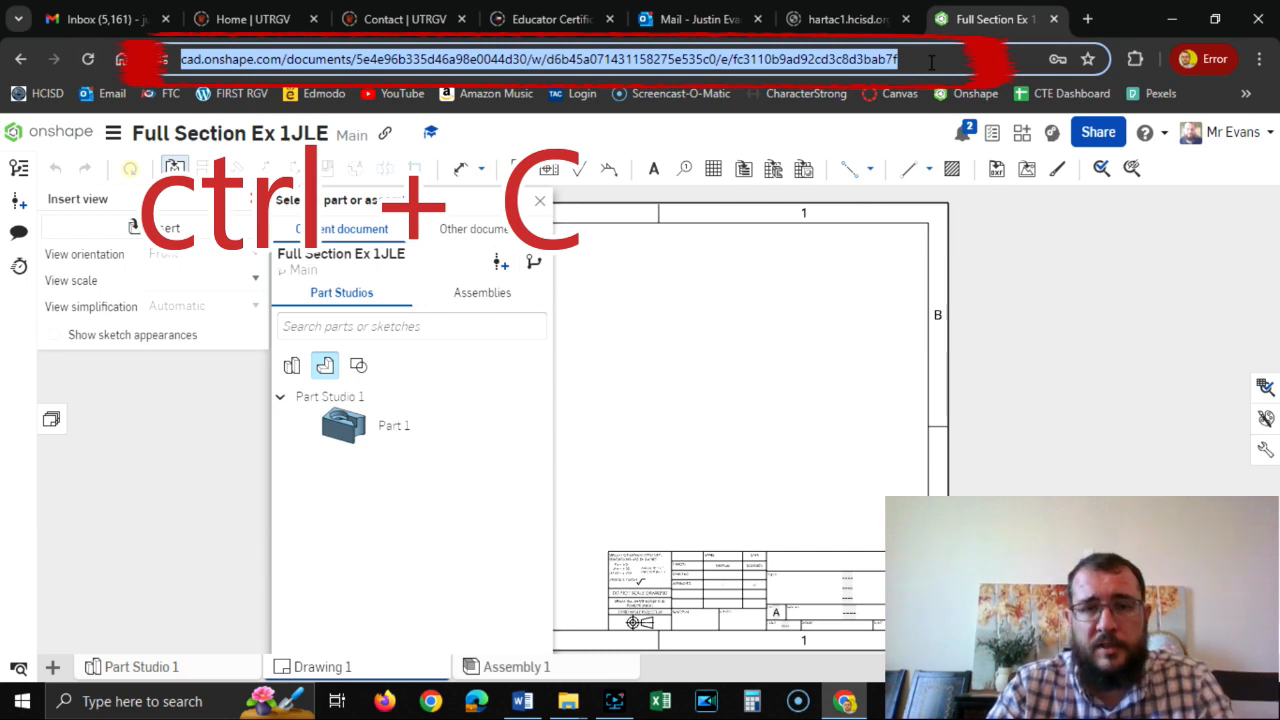
pyautogui.click(1088, 19)
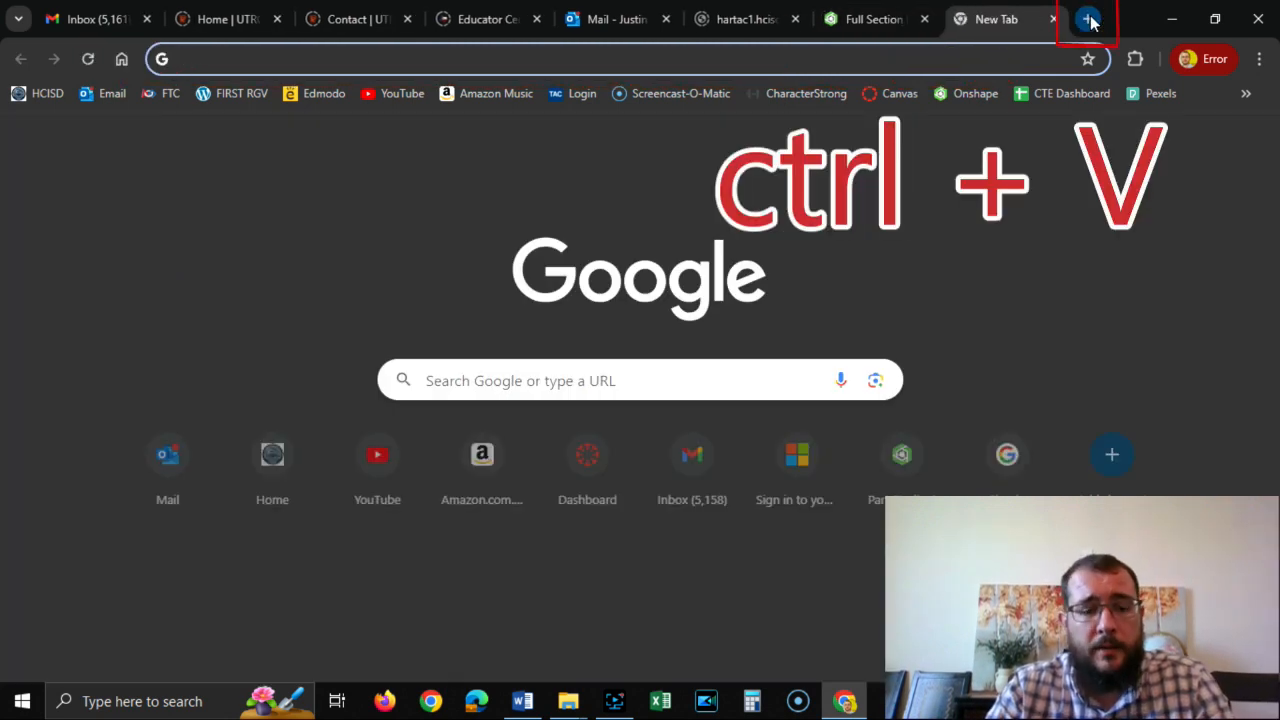
pyautogui.hotkey('ctrl', 'v')
pyautogui.press('Return')
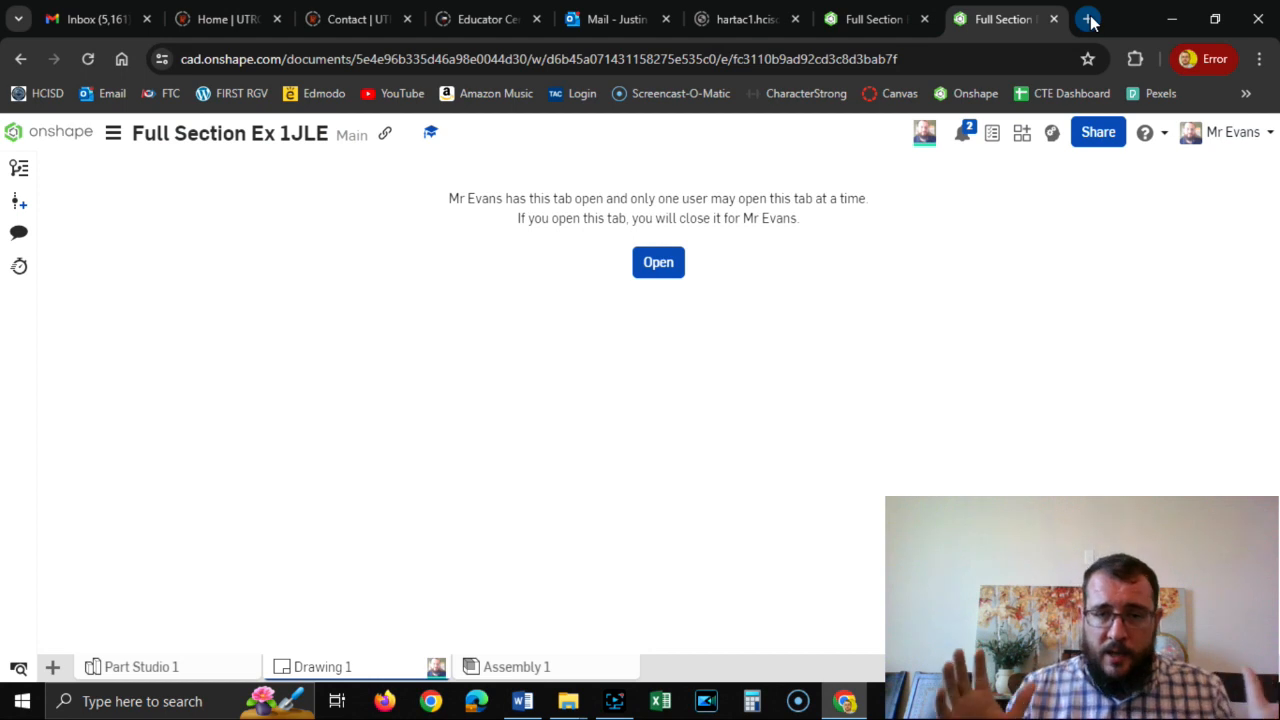
pyautogui.click(672, 270)
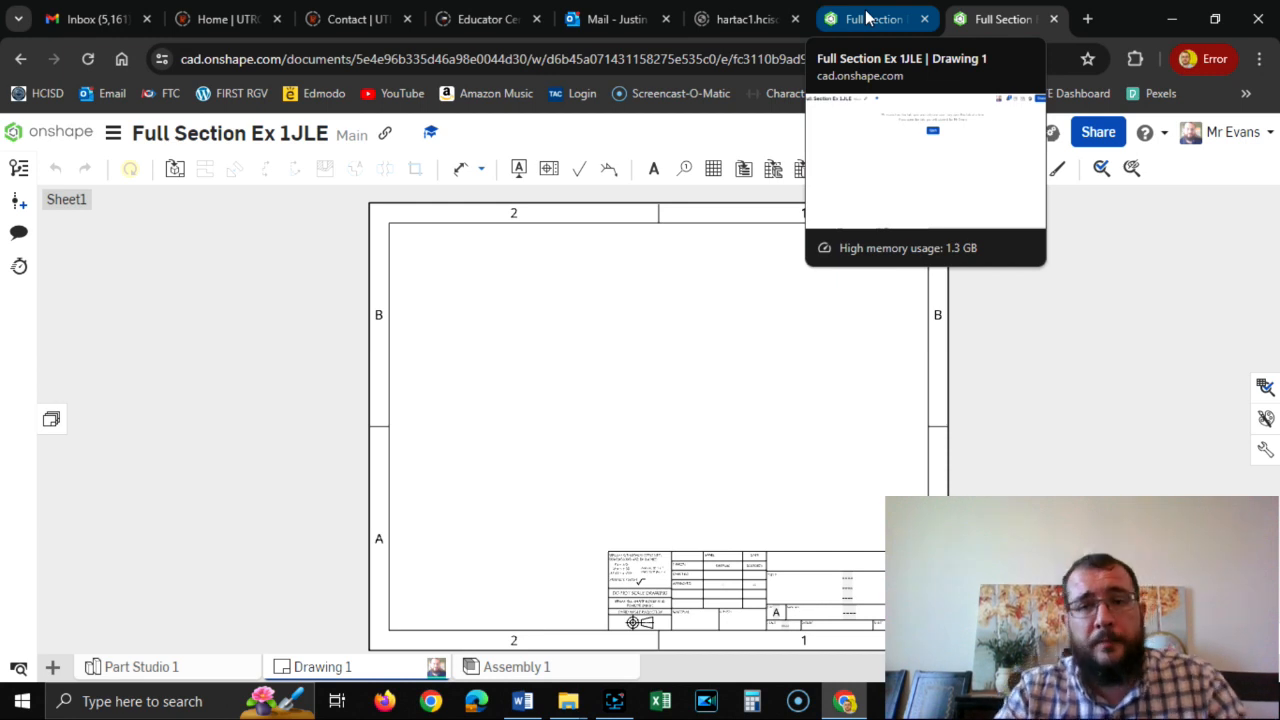
# Open the drawing in the original browser tab, and return to the duplicate tab to reopen it there.
pyautogui.click(868, 18)
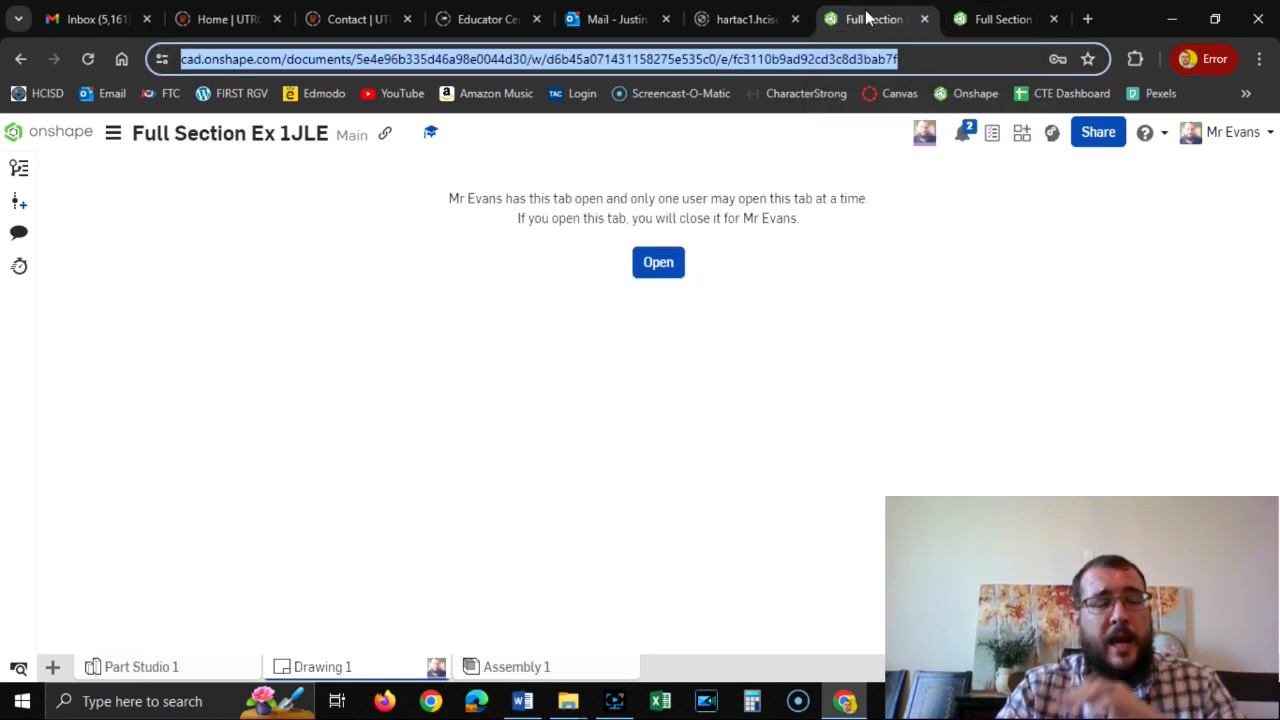
pyautogui.click(651, 264)
pyautogui.click(655, 263)
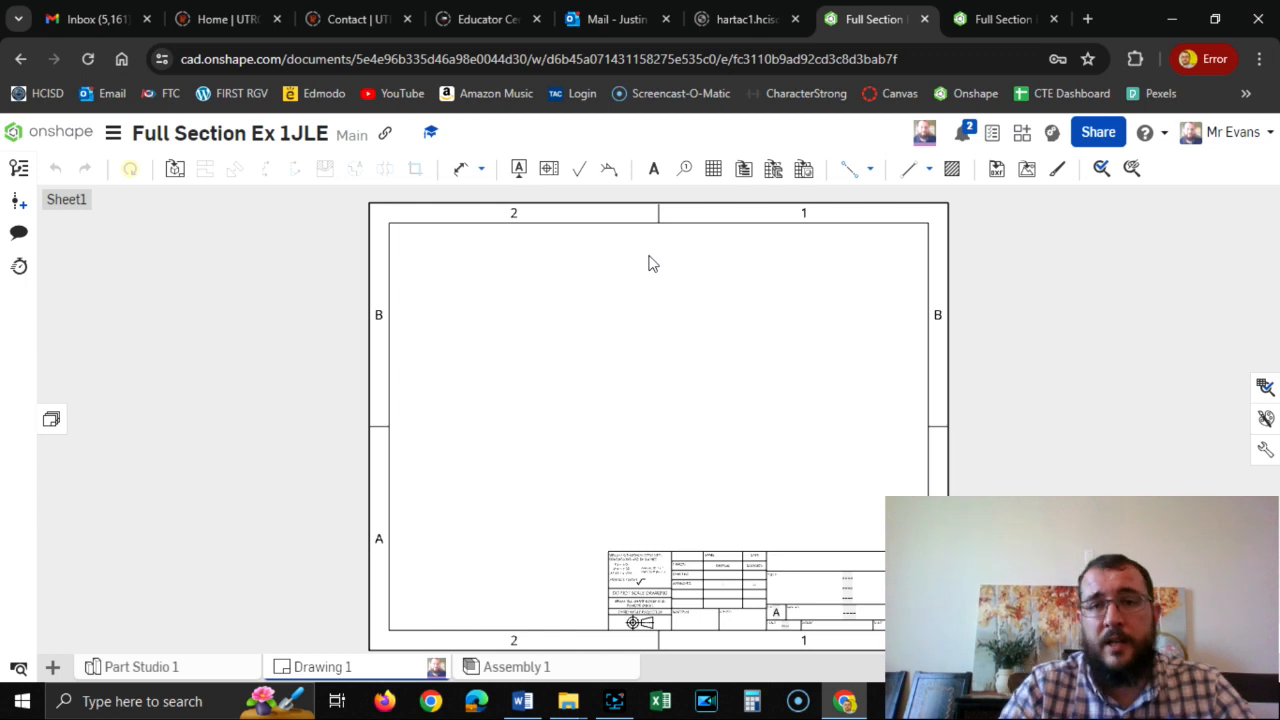
pyautogui.click(984, 17)
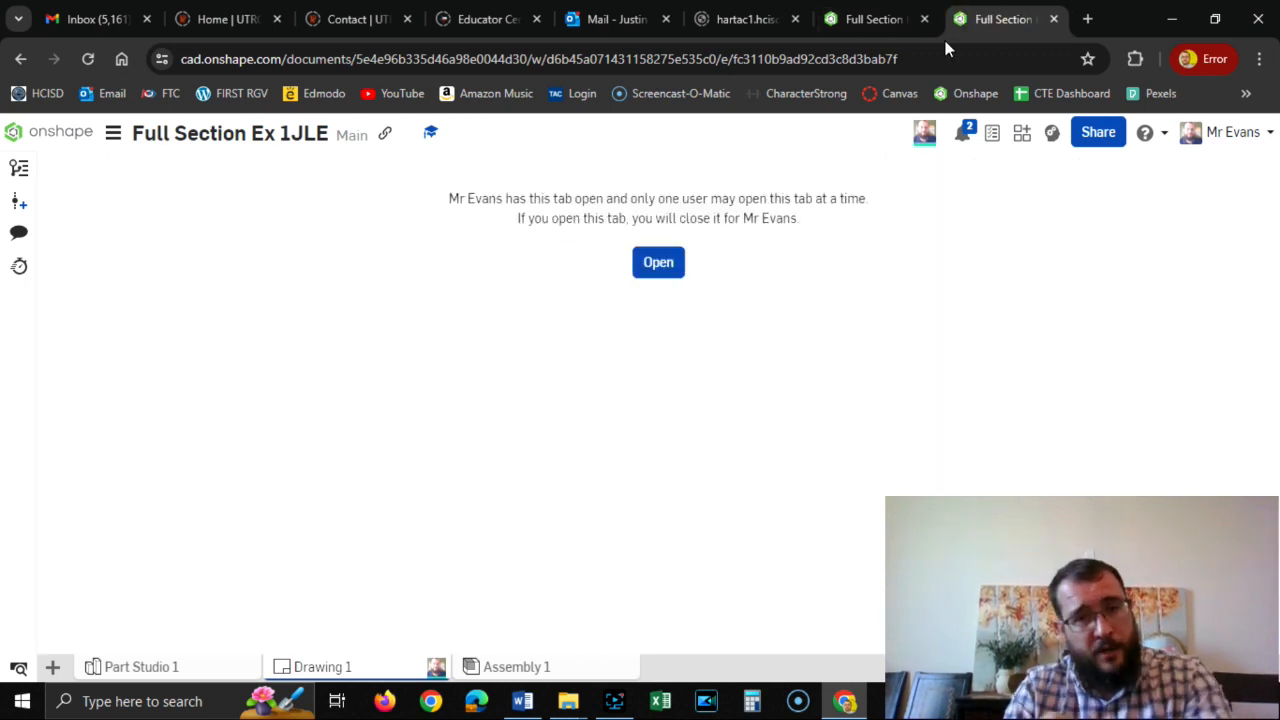
pyautogui.click(653, 266)
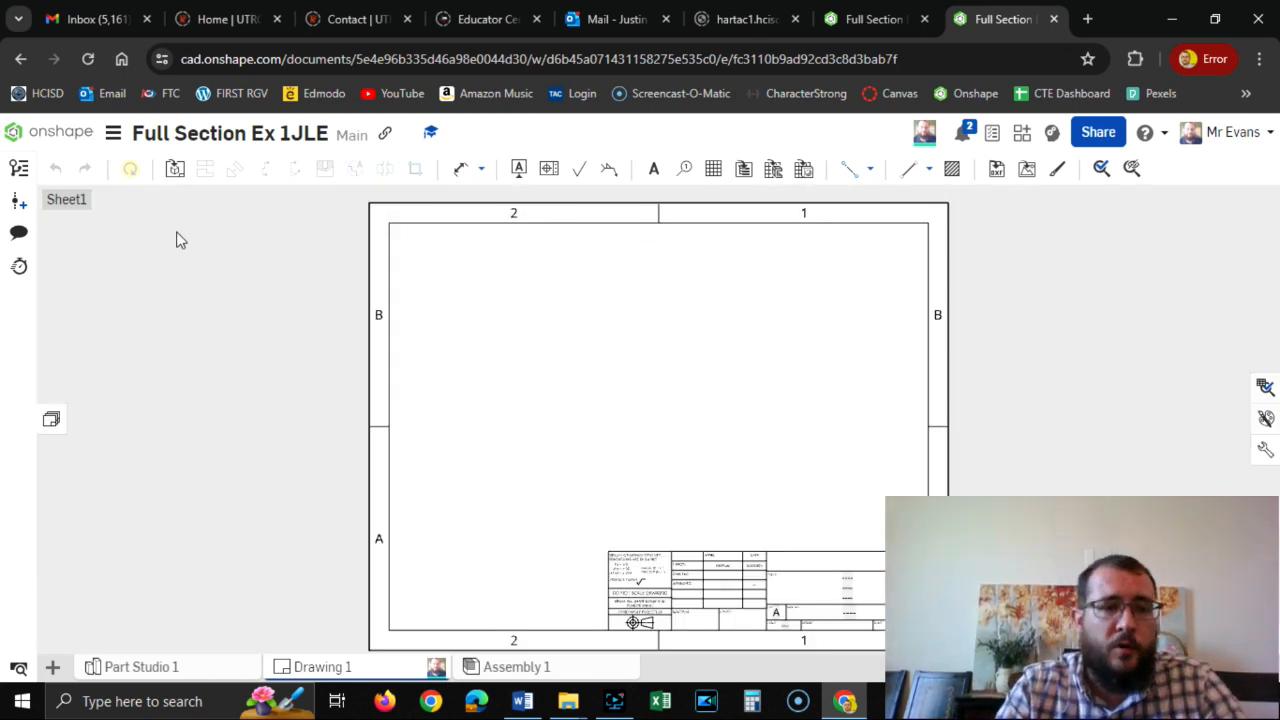
# Insert a 1:1 top view of Part 1 in the sheet's upper-left area and project the front view below it.
pyautogui.click(174, 170)
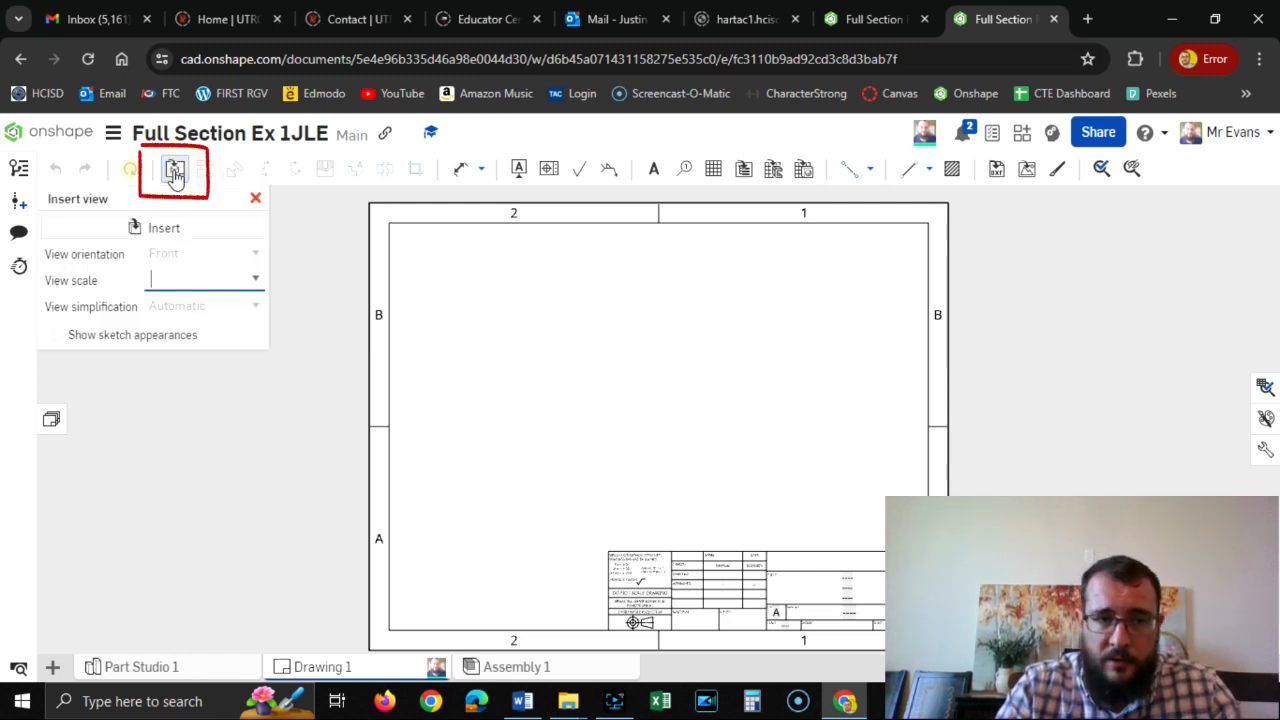
pyautogui.click(166, 229)
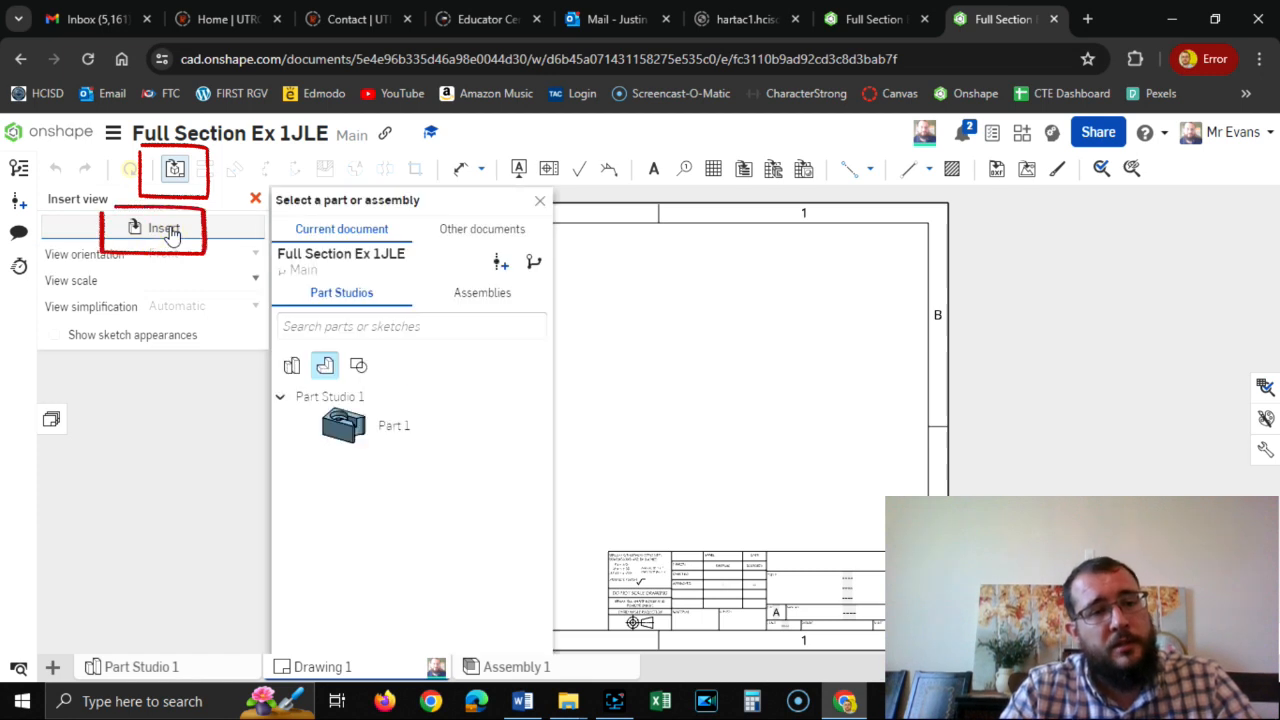
pyautogui.click(360, 445)
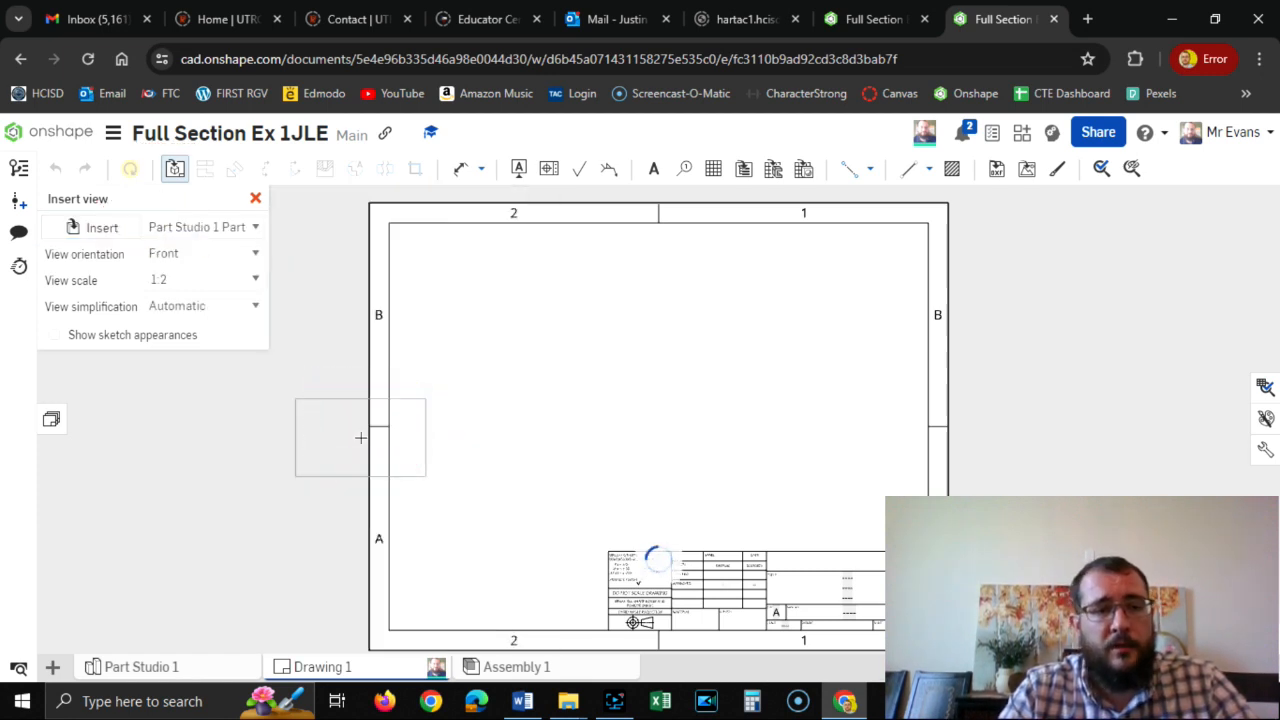
pyautogui.click(256, 284)
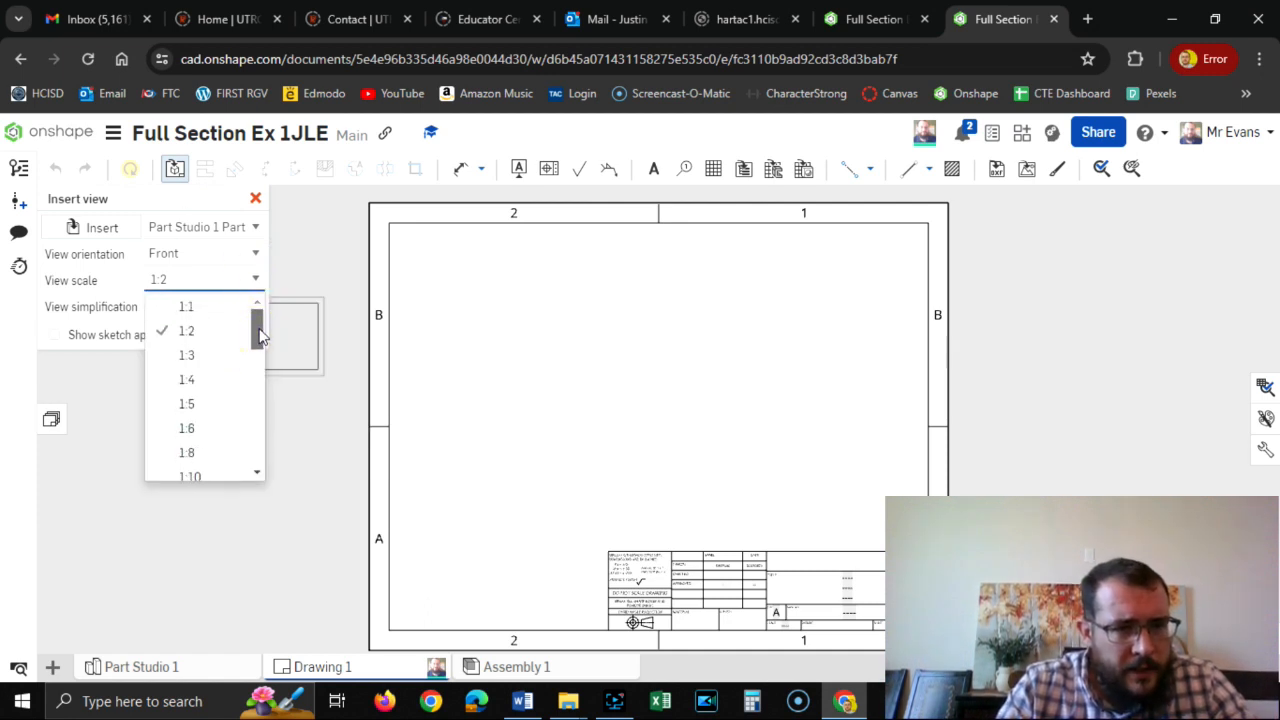
pyautogui.click(186, 306)
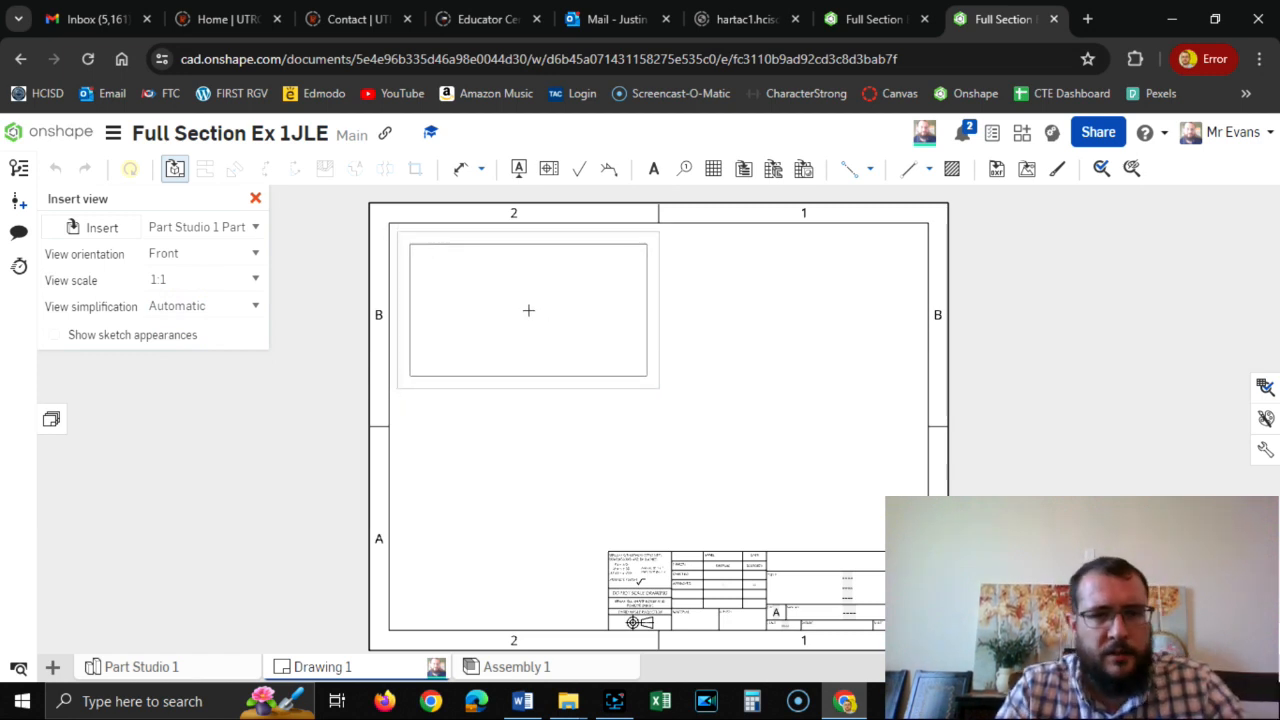
pyautogui.click(251, 258)
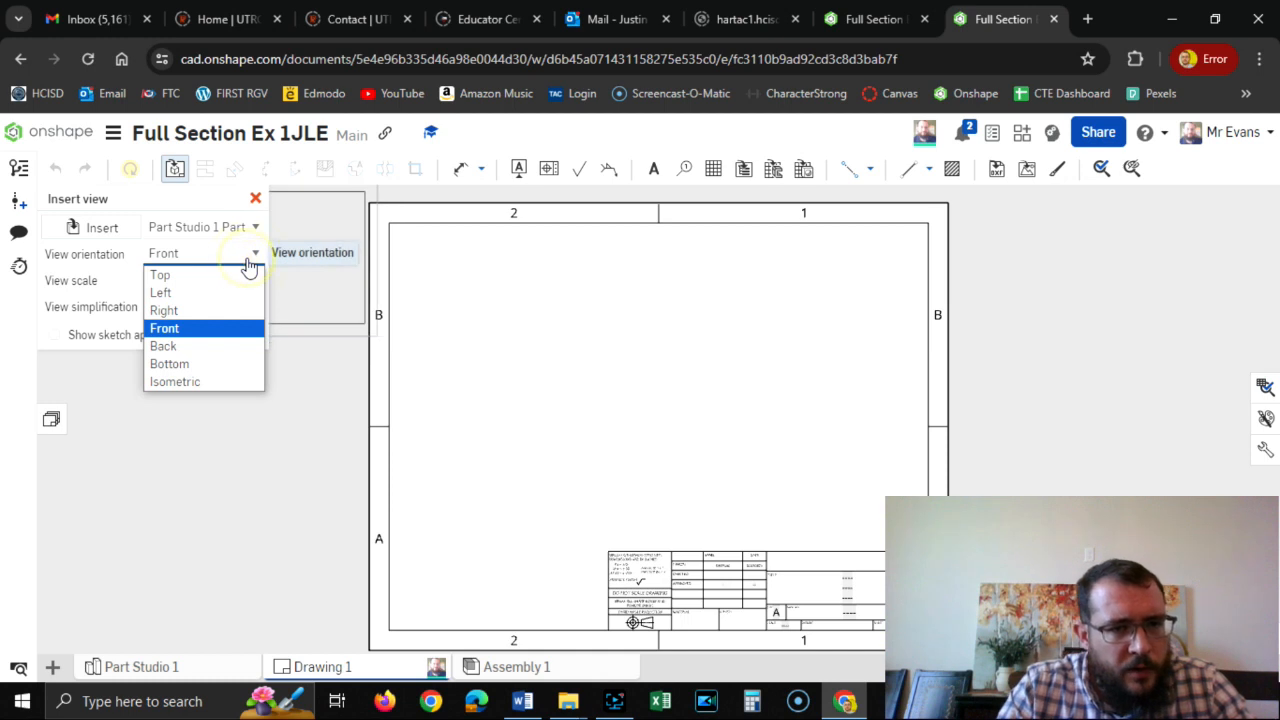
pyautogui.click(160, 274)
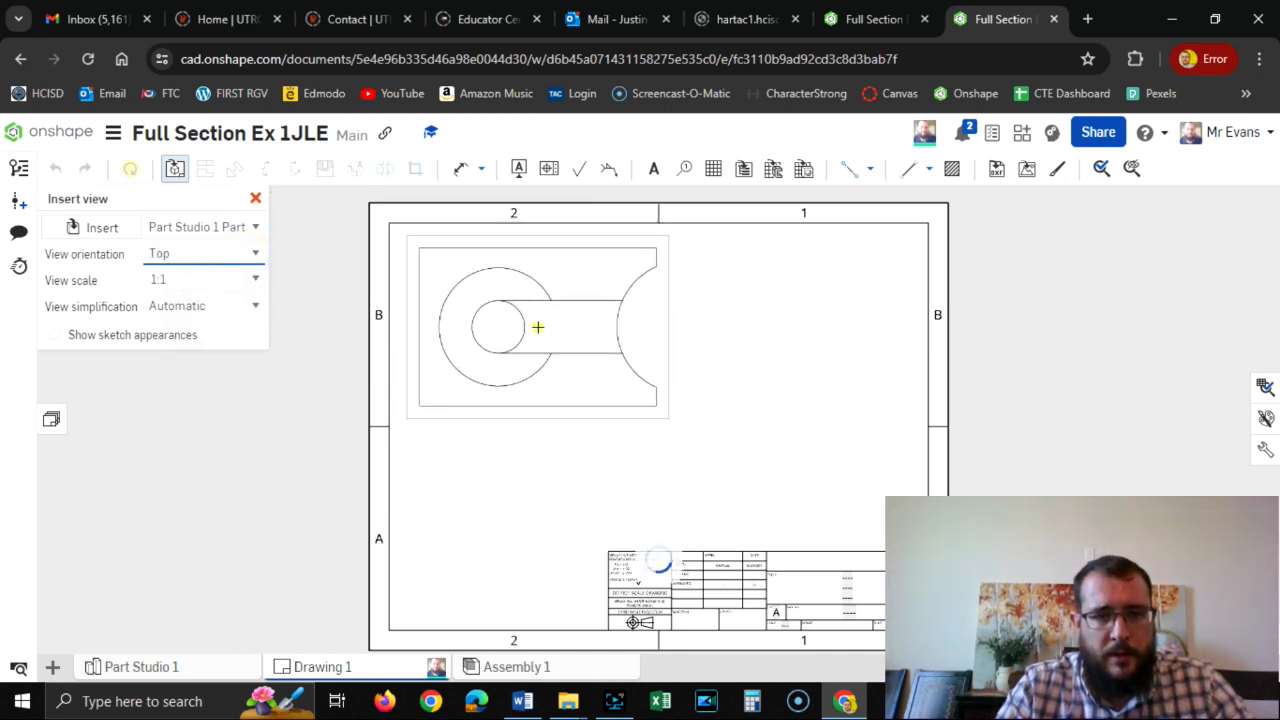
pyautogui.click(538, 327)
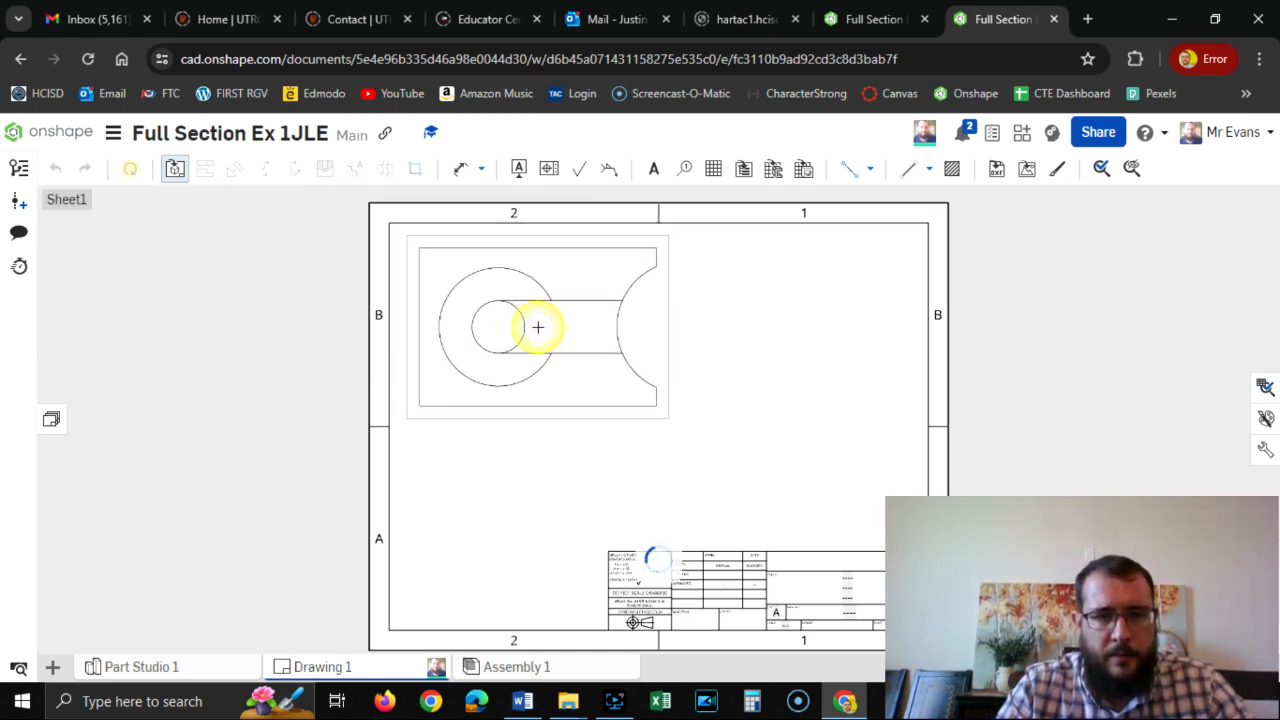
pyautogui.click(547, 483)
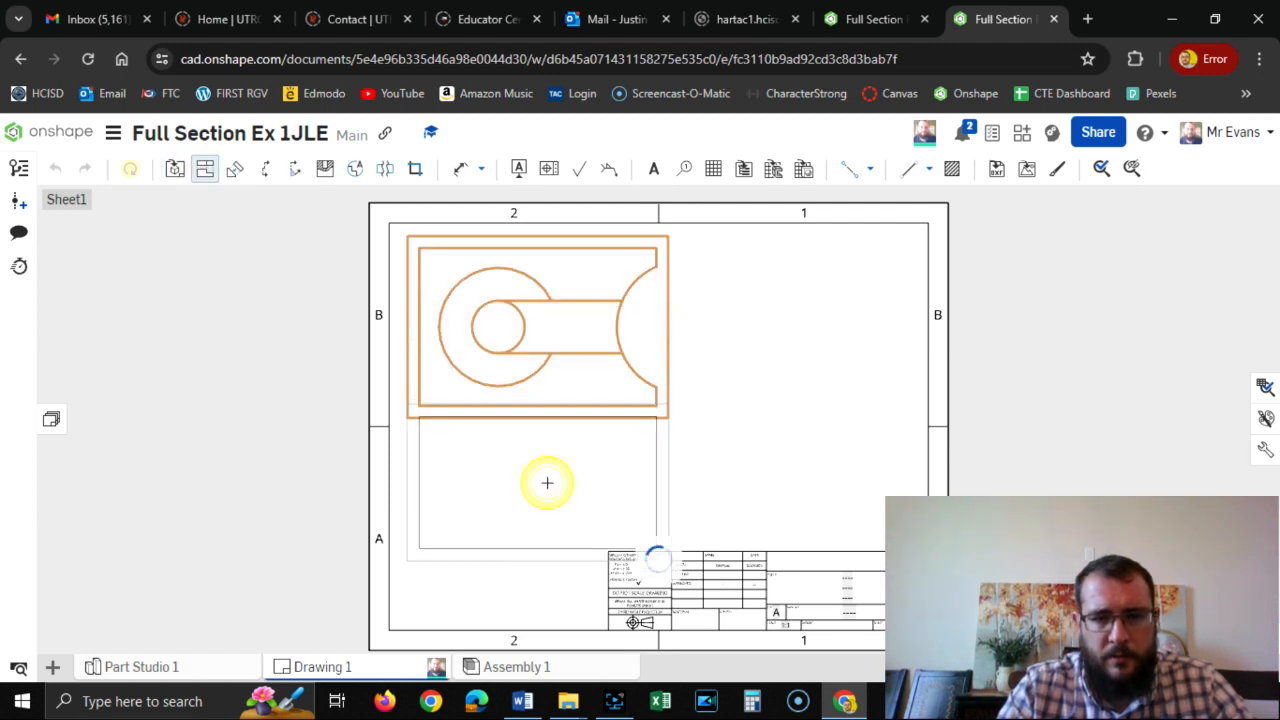
# Set the top view's scale to 1:1.5 in its view properties.
pyautogui.doubleClick(584, 380)
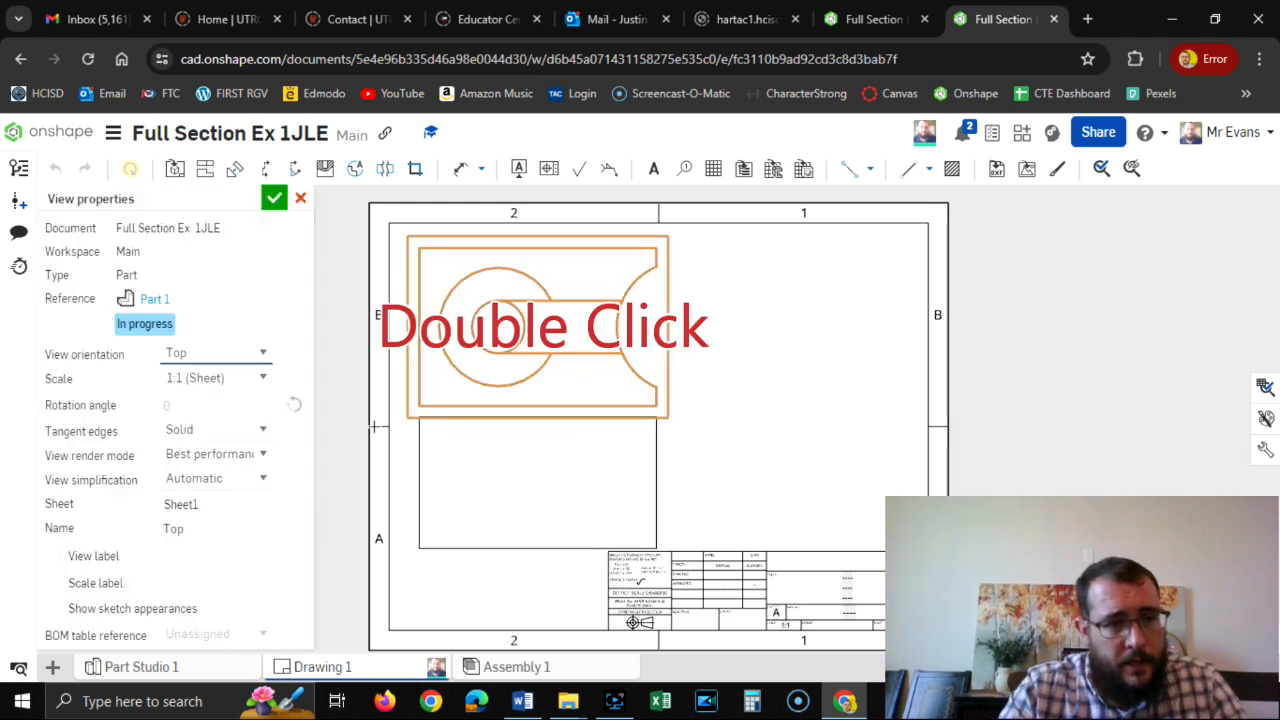
pyautogui.click(257, 379)
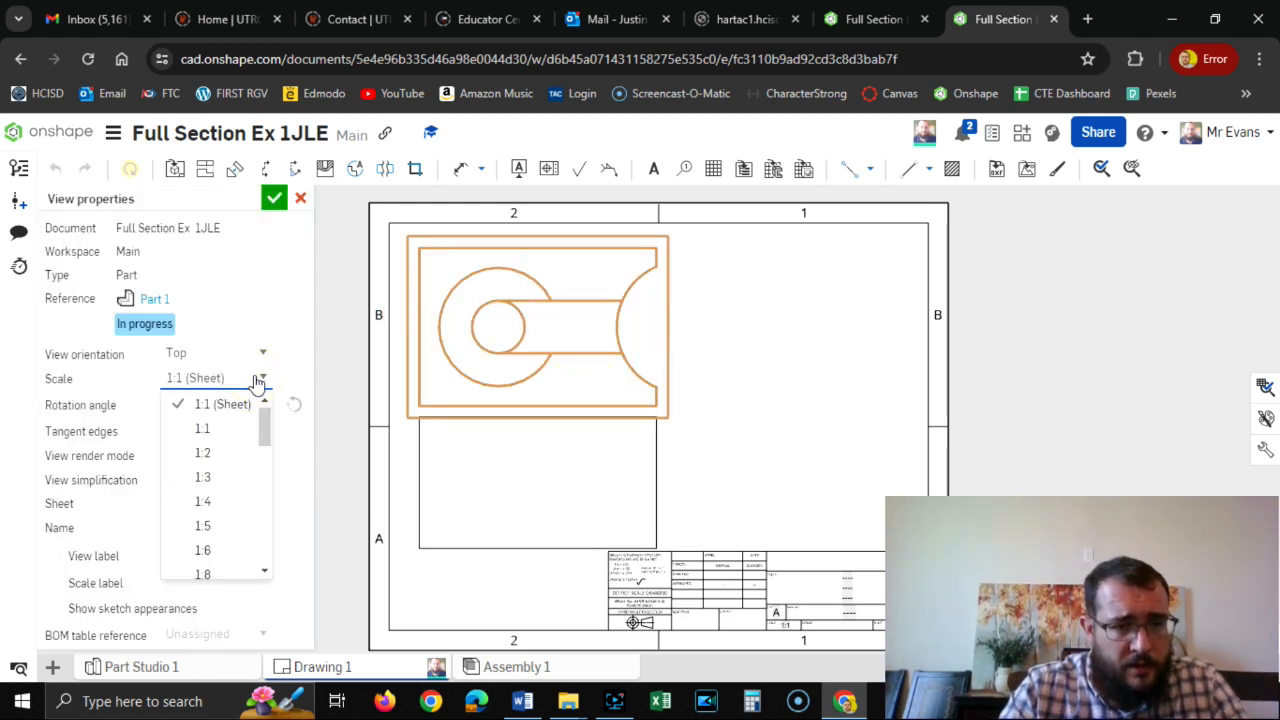
pyautogui.click(212, 378)
pyautogui.moveTo(225, 378); pyautogui.dragTo(168, 378)
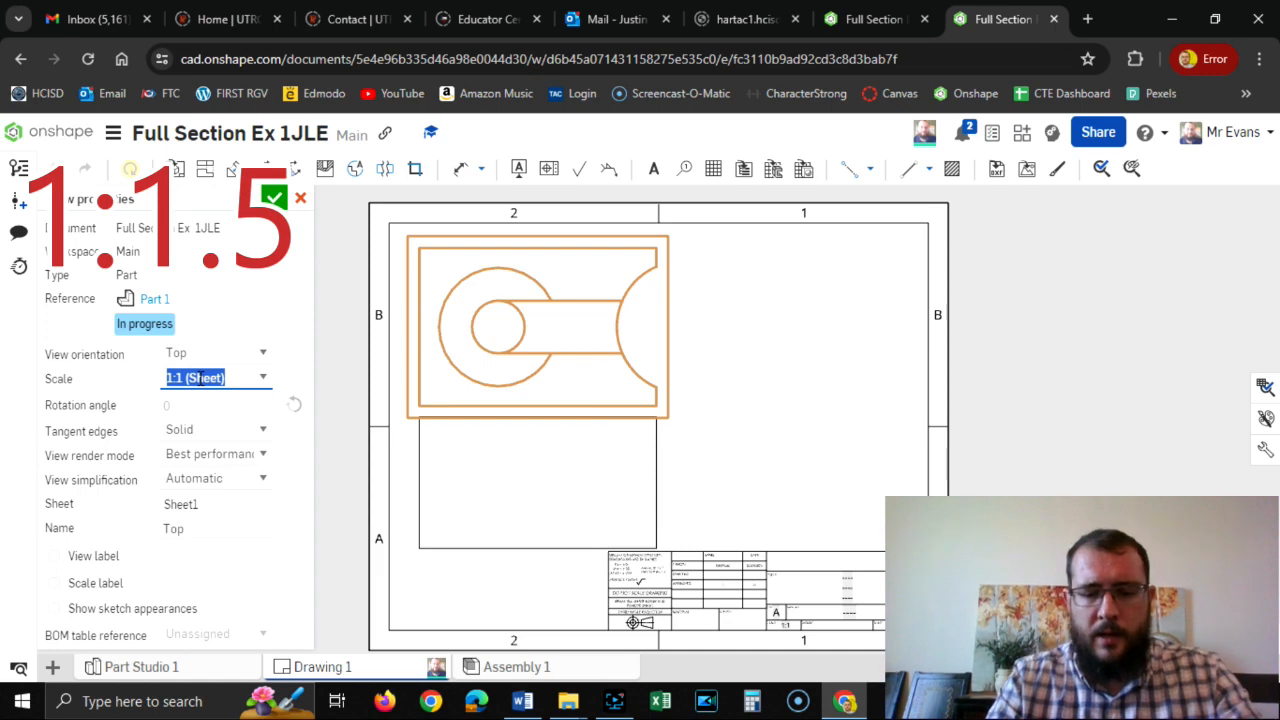
pyautogui.write('1:1.5')
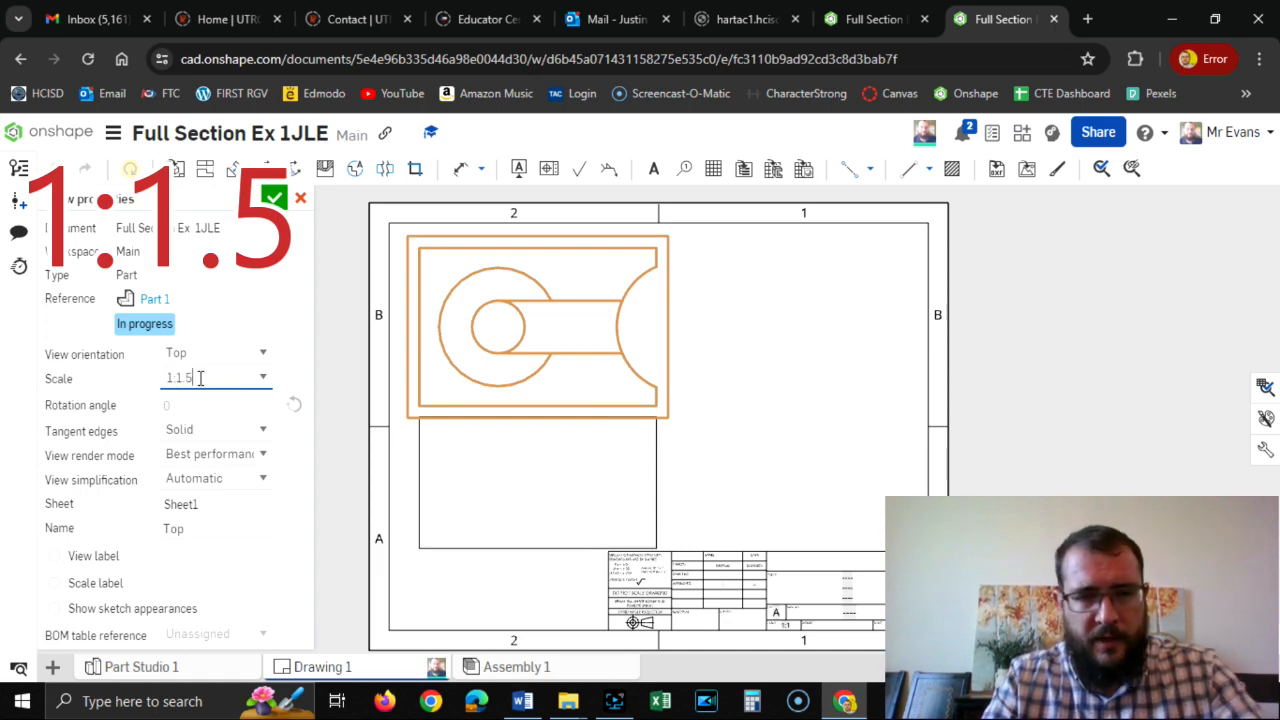
pyautogui.press('Return')
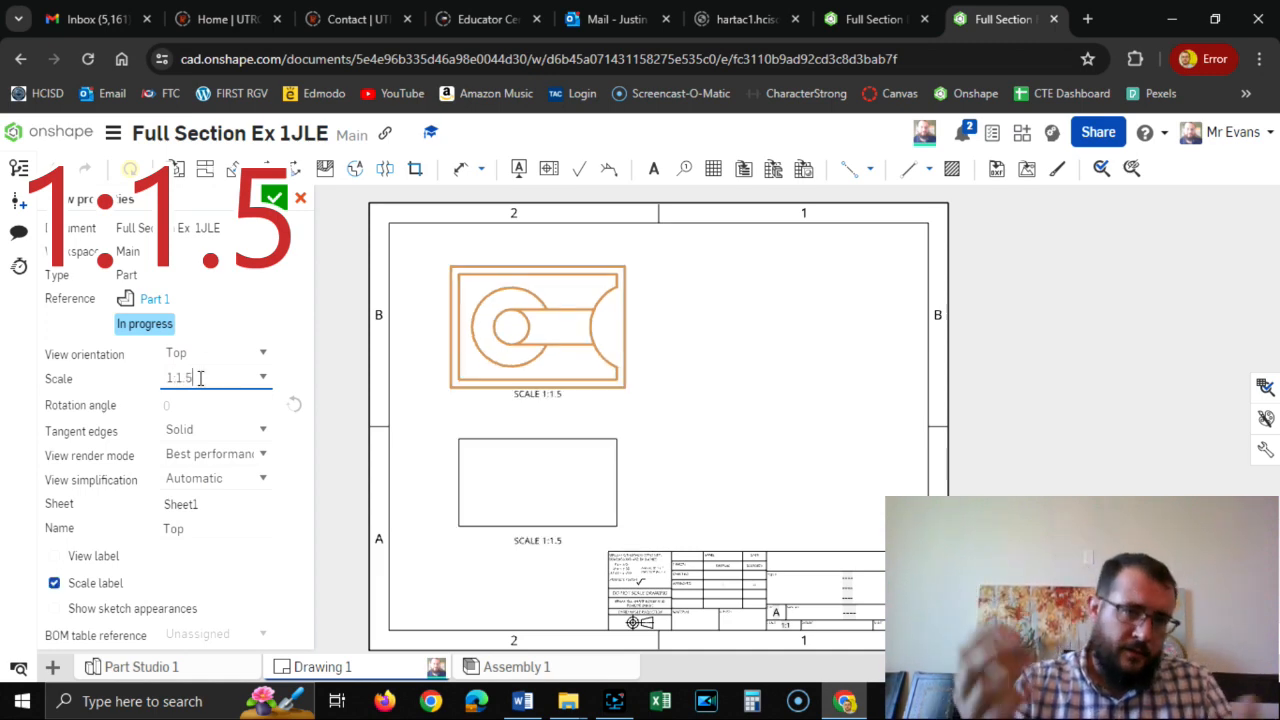
pyautogui.click(281, 197)
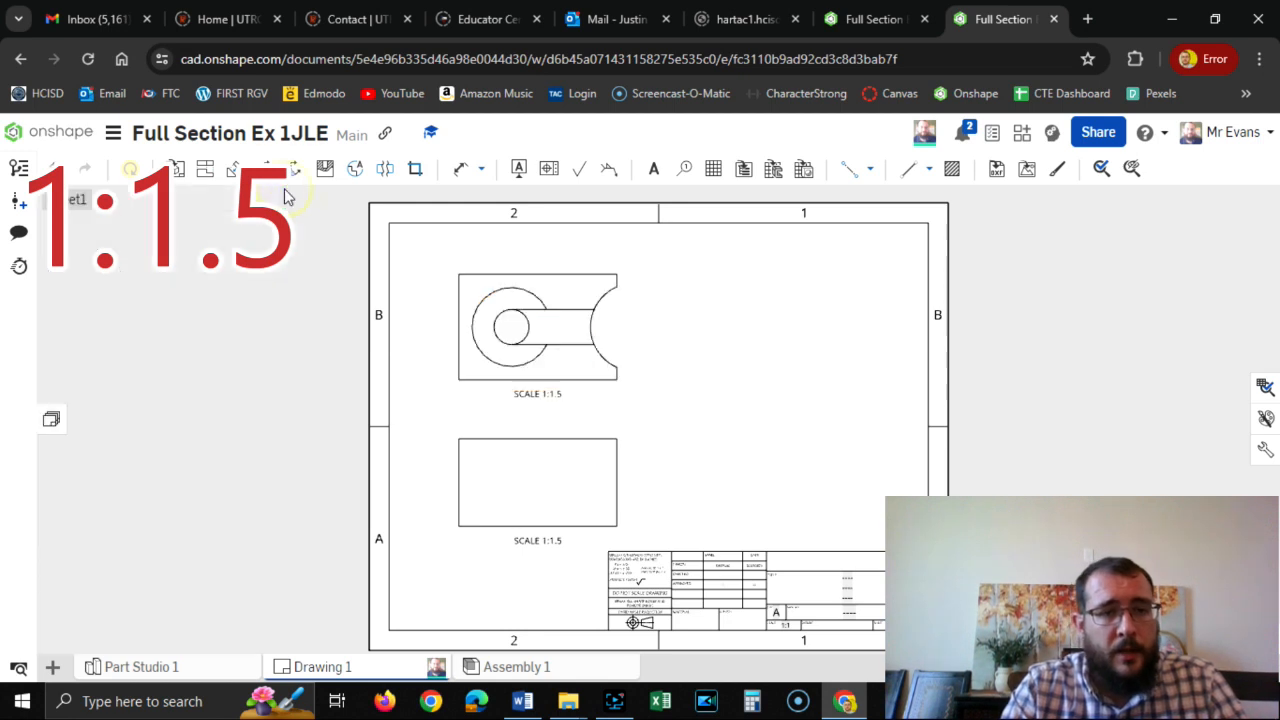
# Project a right side view and an isometric view from the front view, placing the isometric above the side view.
pyautogui.click(205, 168)
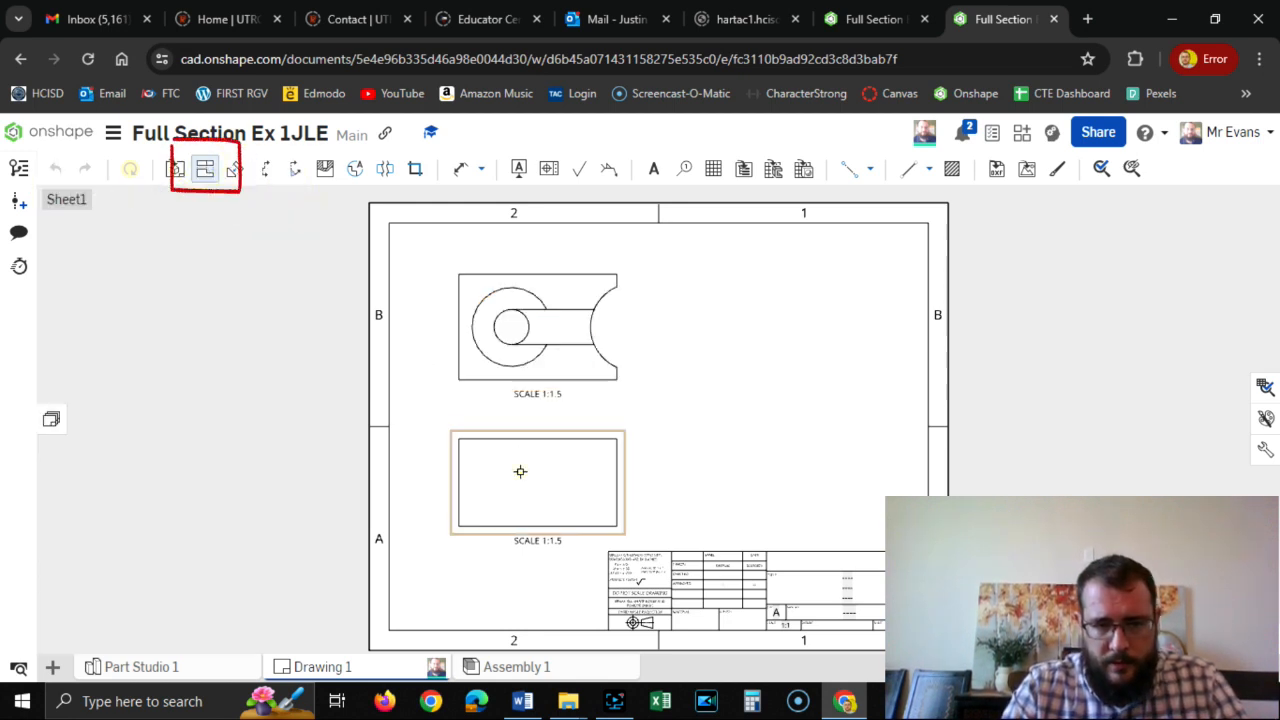
pyautogui.click(520, 471)
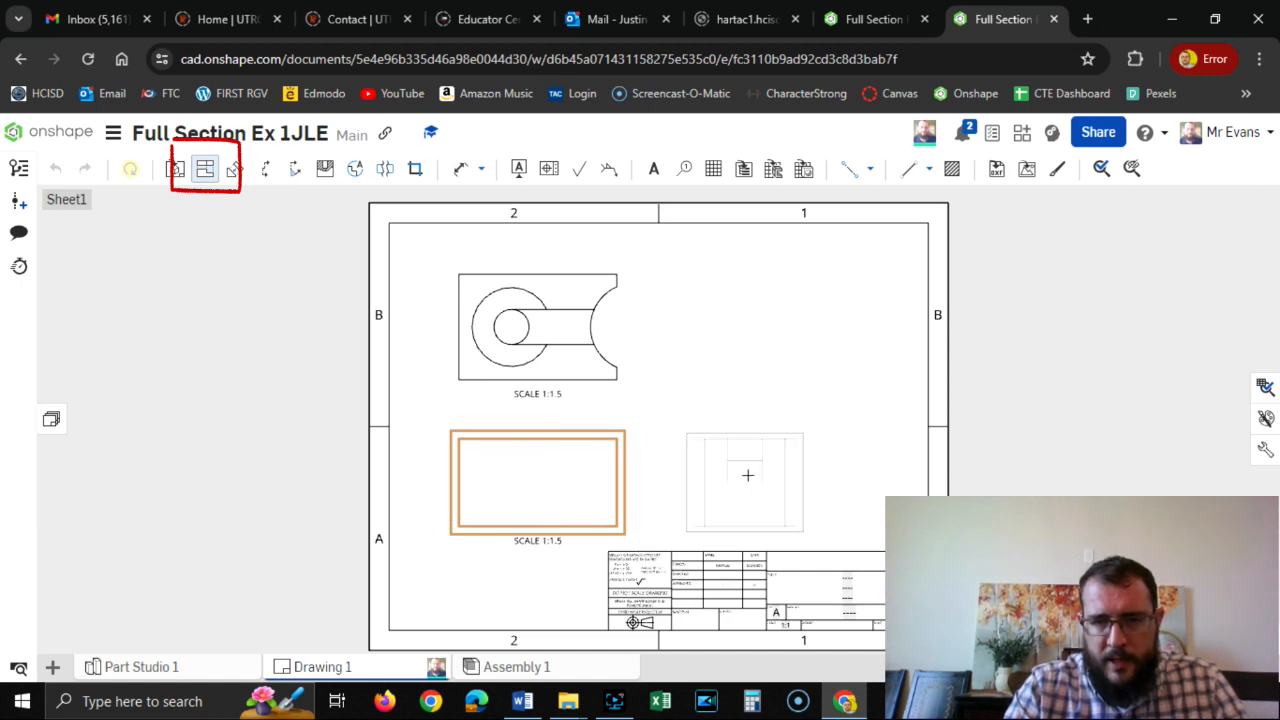
pyautogui.click(750, 474)
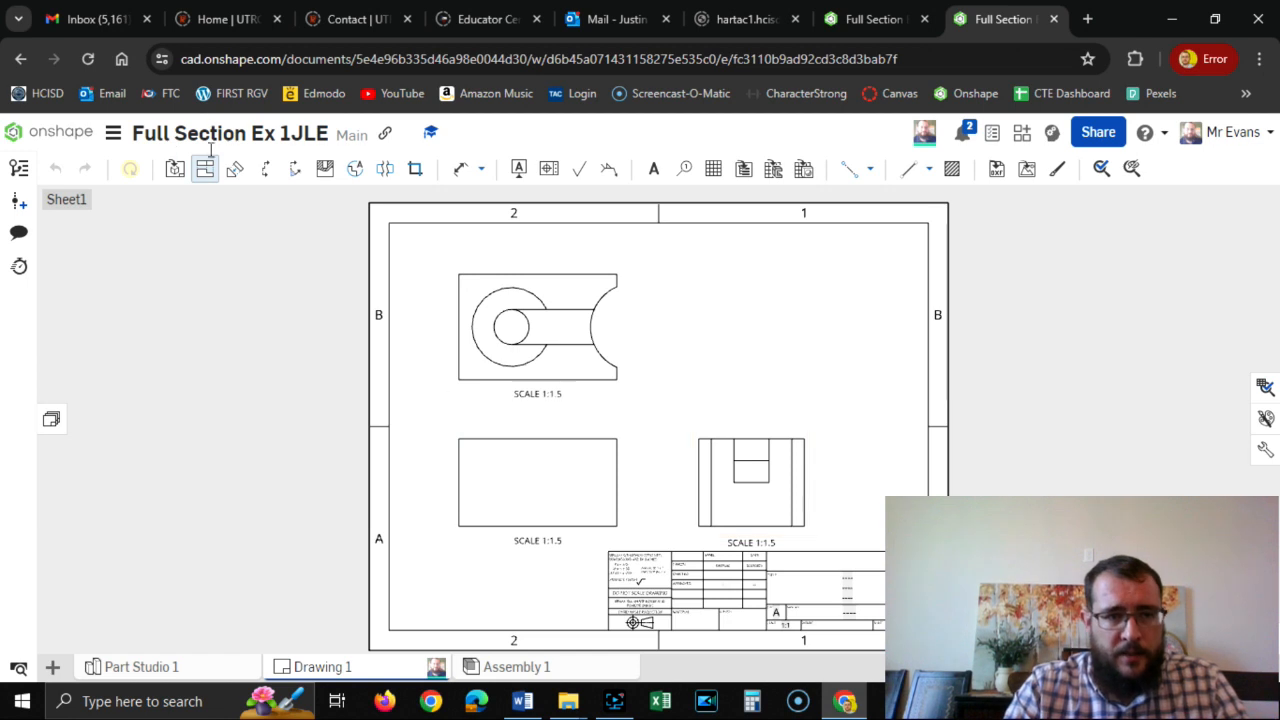
pyautogui.click(573, 493)
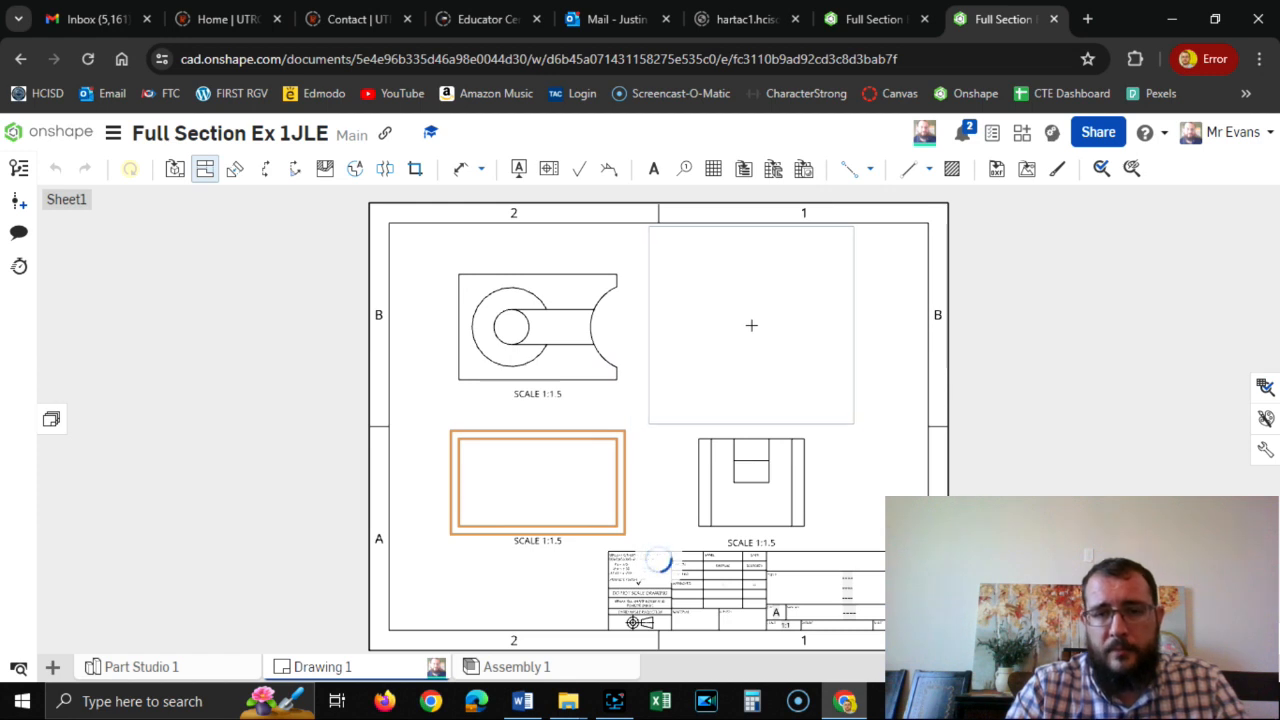
pyautogui.click(751, 325)
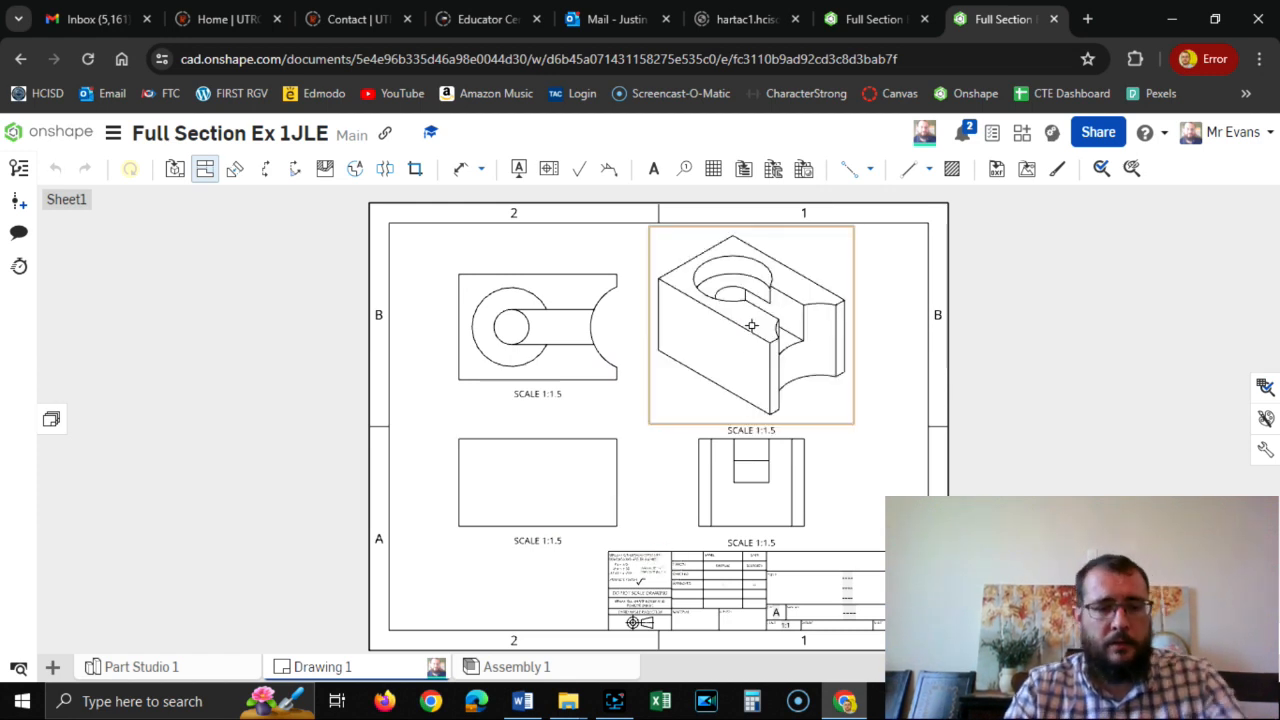
pyautogui.press('Escape')
# Check the section layout in the 7.2 SectionViews Word document, and delete the front view from the Onshape drawing.
pyautogui.click(583, 477)
pyautogui.hotkey('alt', 'Tab')
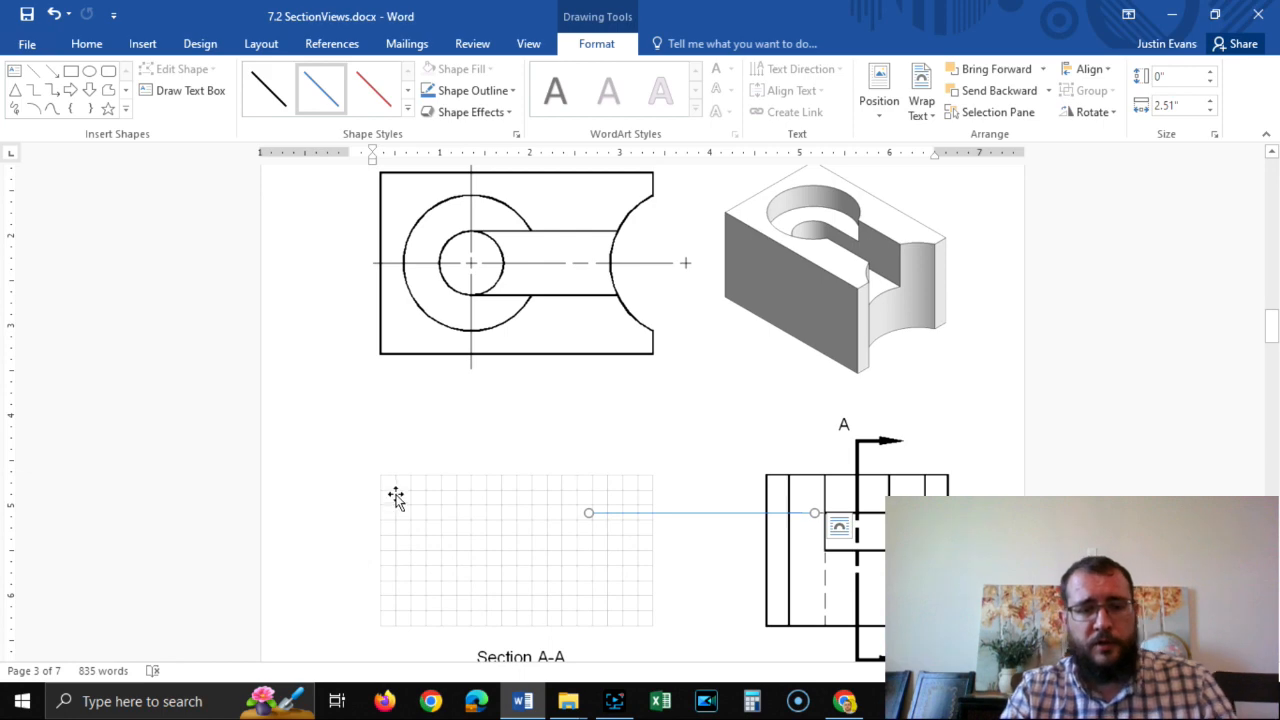
pyautogui.hotkey('alt', 'Tab')
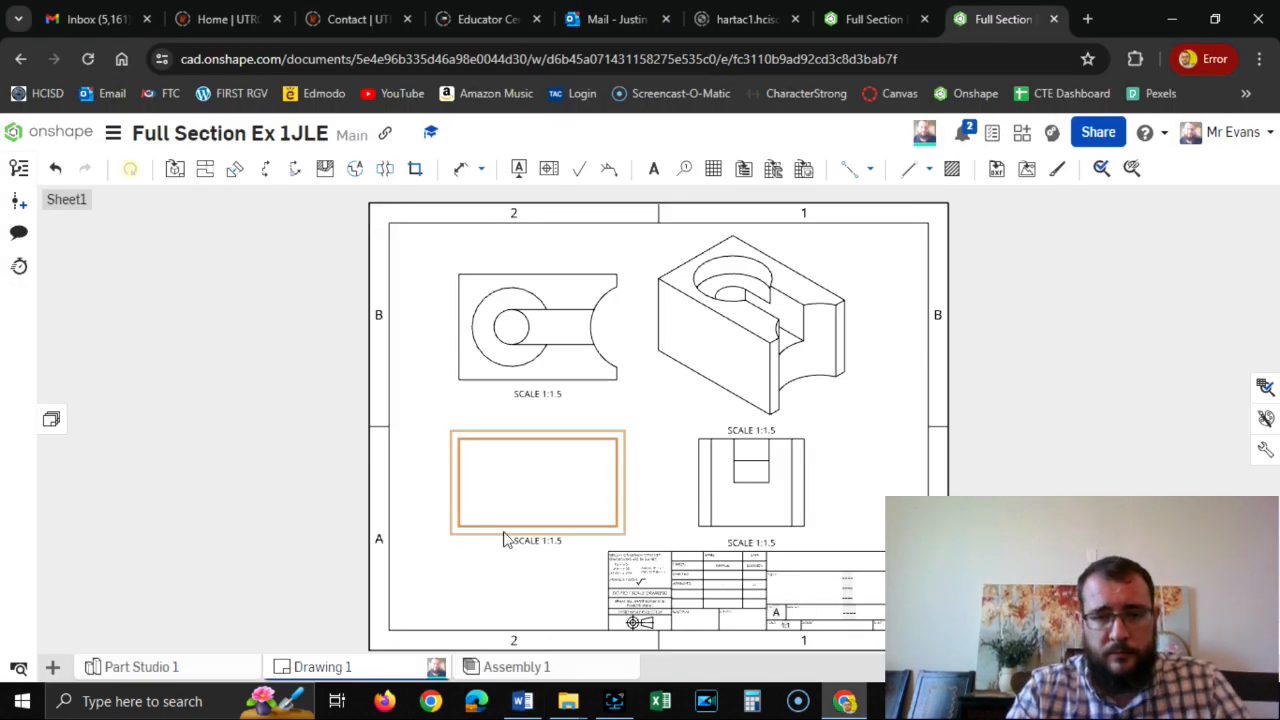
pyautogui.press('Delete')
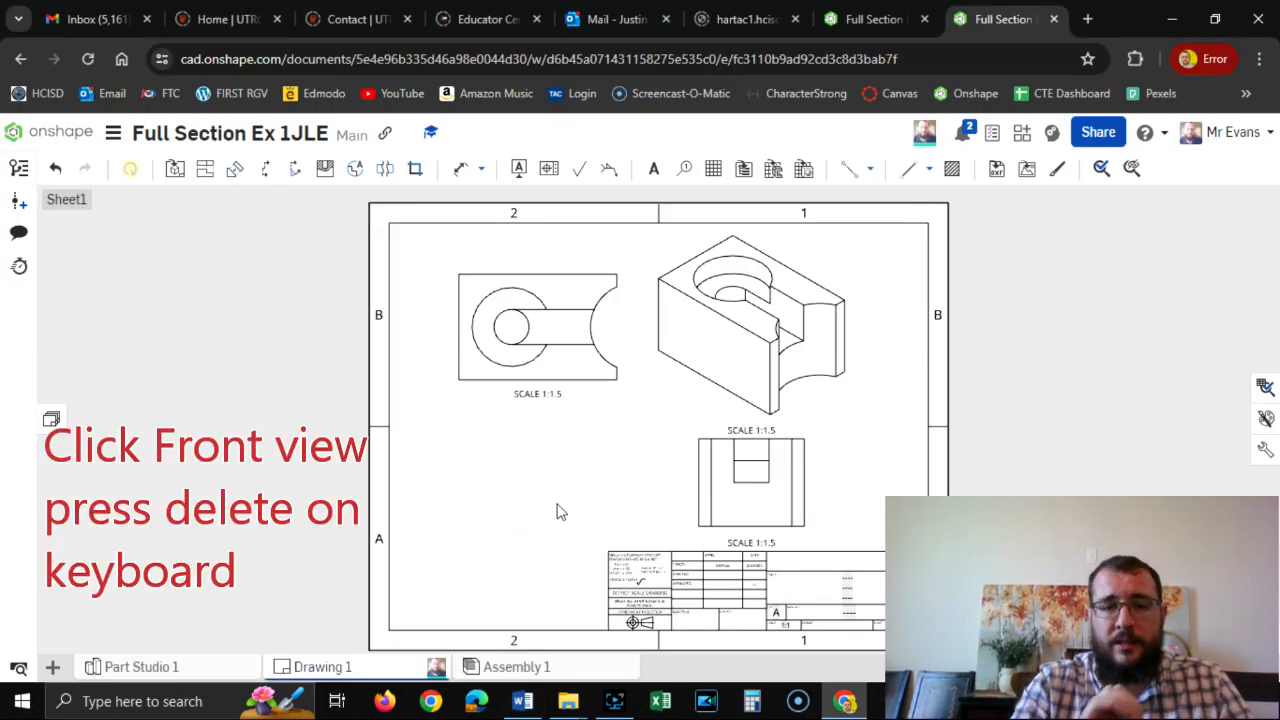
# Create vertical section view A through the centre of the right side view and place it below the top view.
pyautogui.click(271, 172)
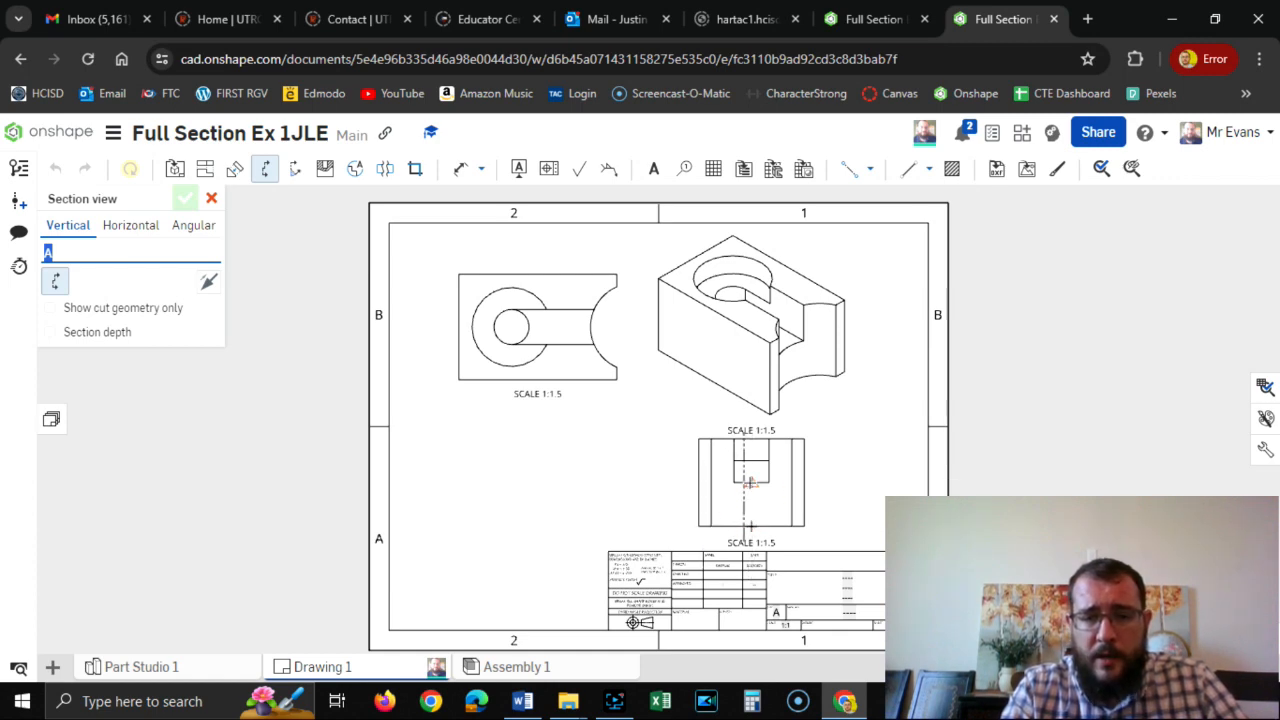
pyautogui.click(751, 481)
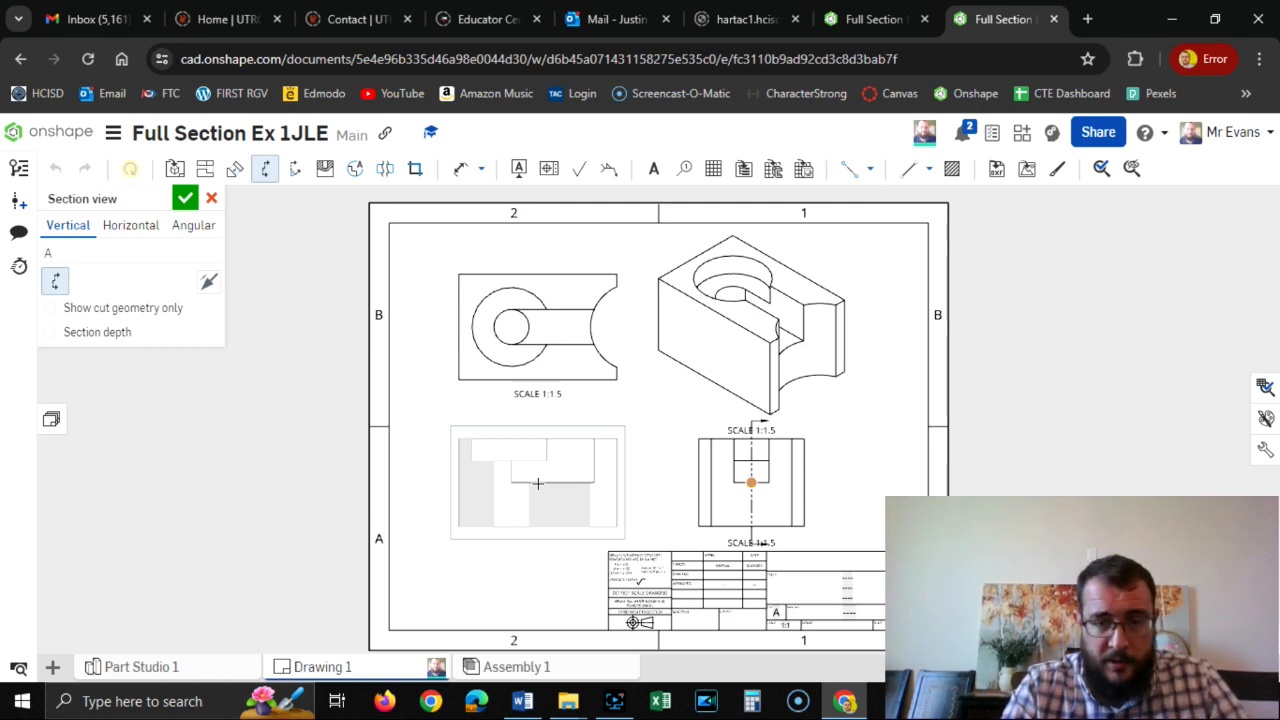
pyautogui.click(538, 483)
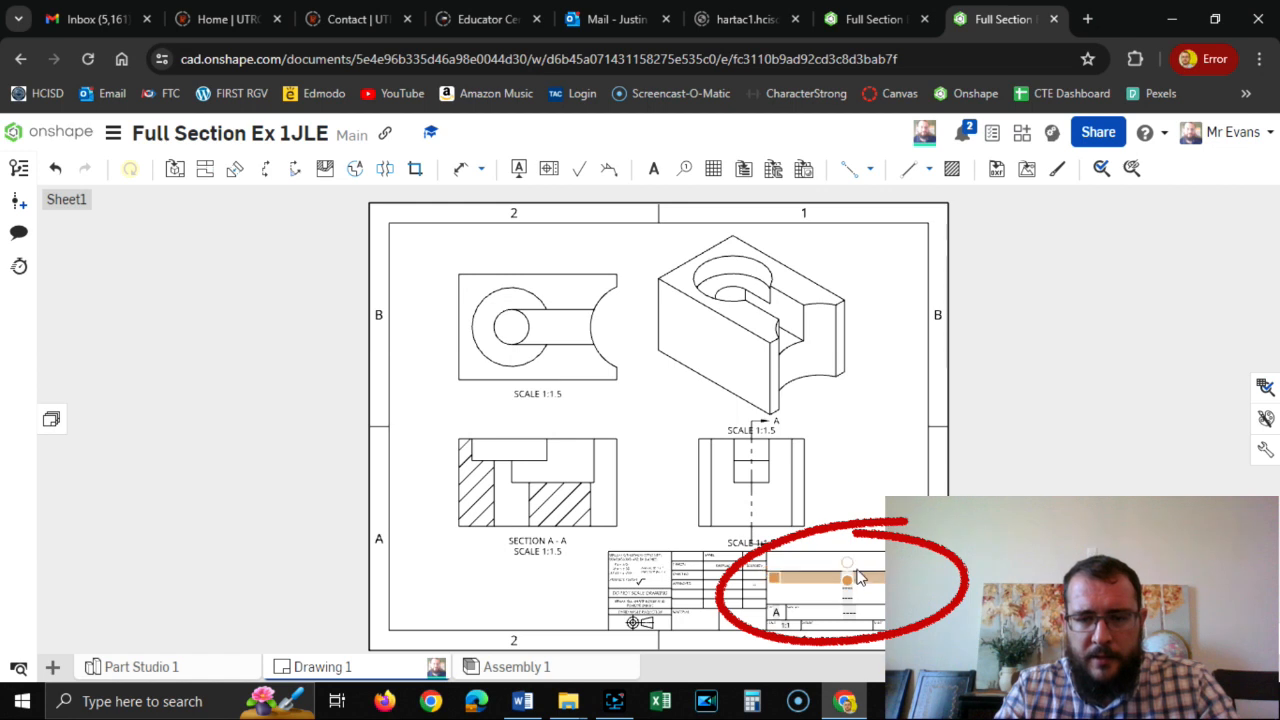
# Fill in the first title line of the title block with "Full Section View Example".
pyautogui.click(856, 577)
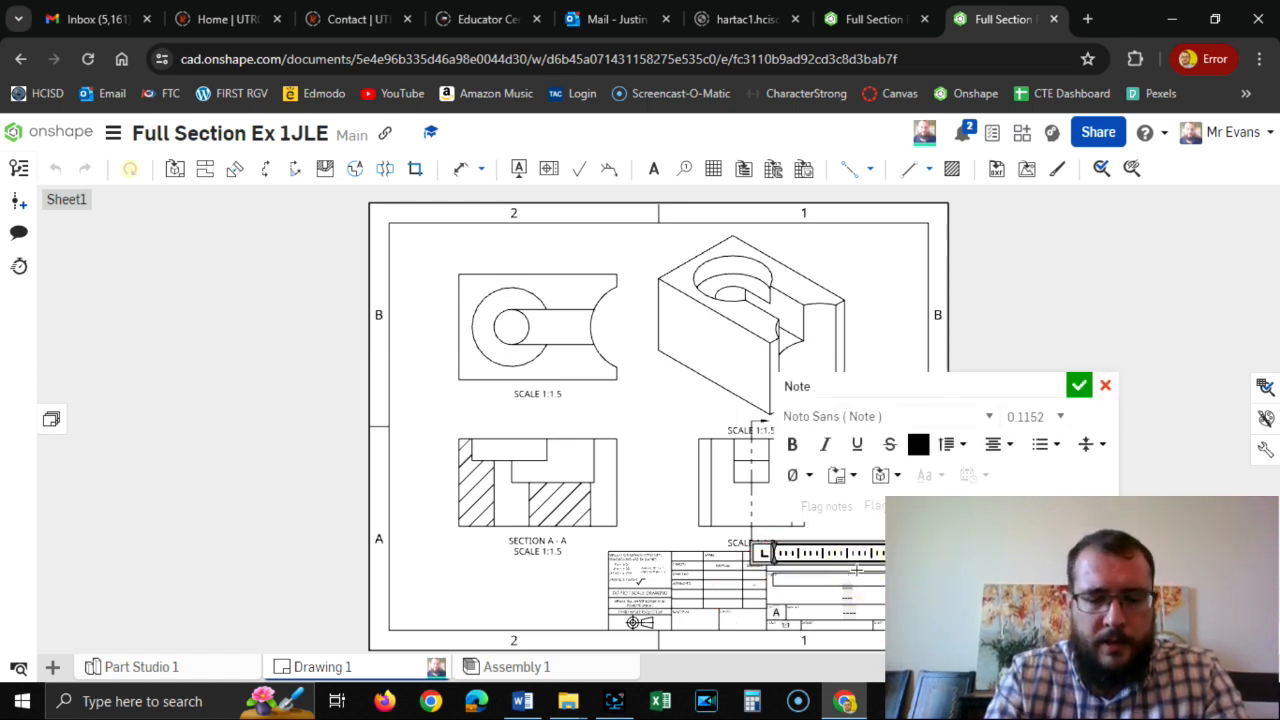
pyautogui.write('ll Section')
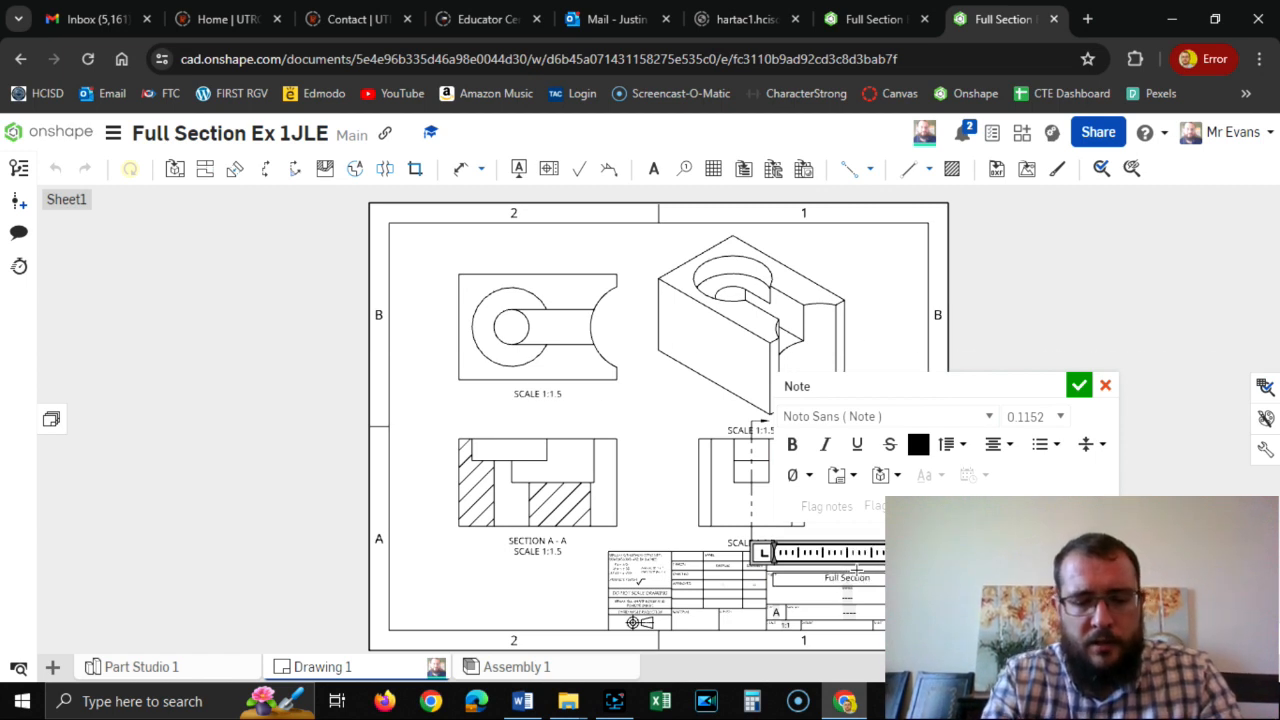
pyautogui.write(' View Ex')
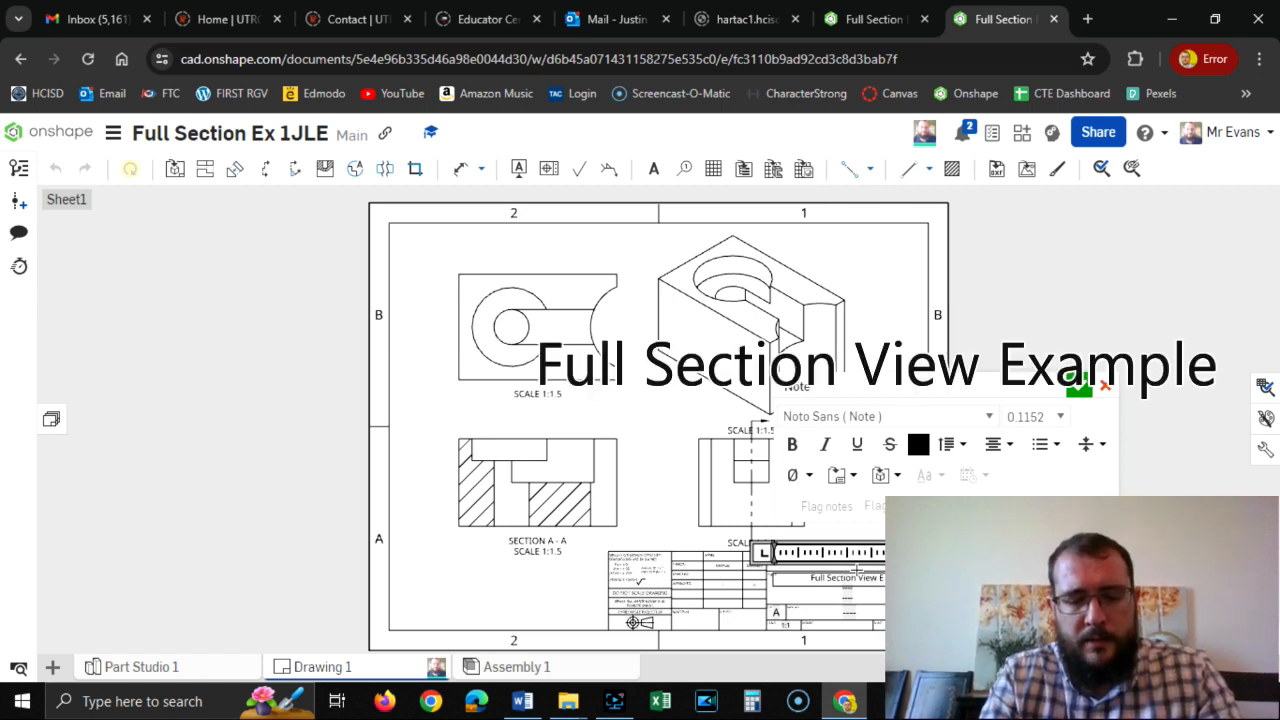
pyautogui.write('am')
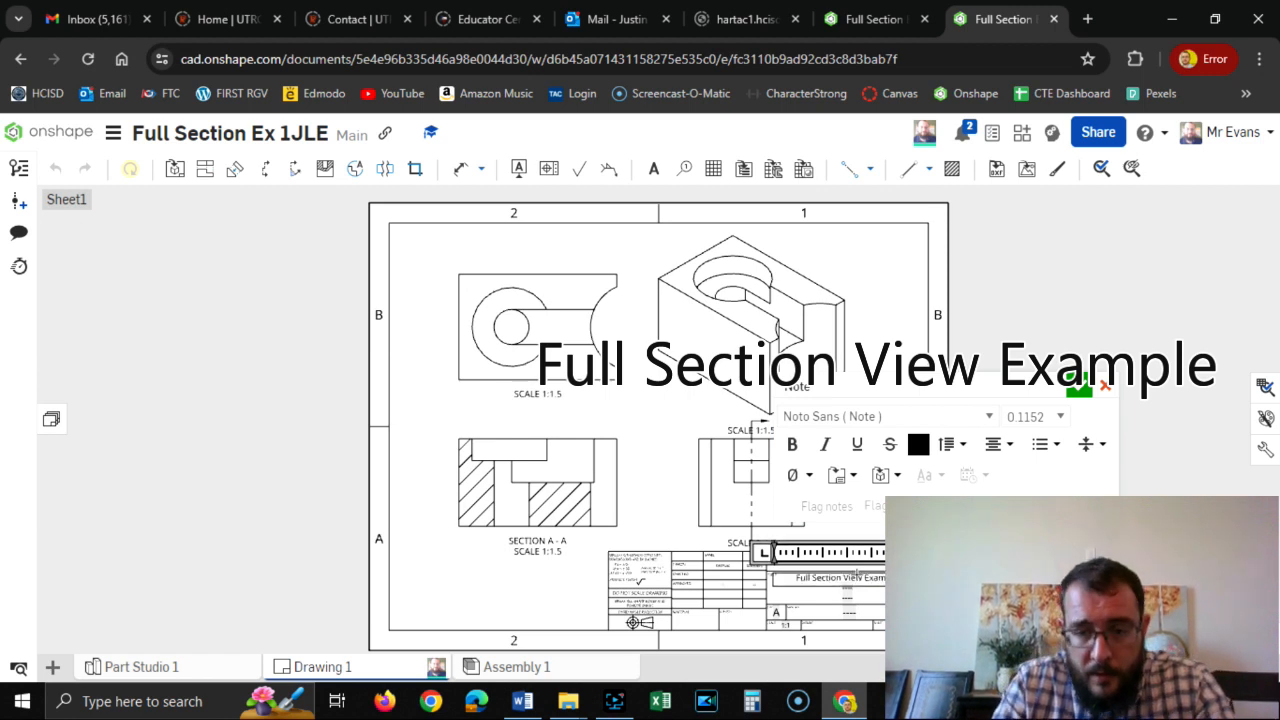
pyautogui.click(1080, 385)
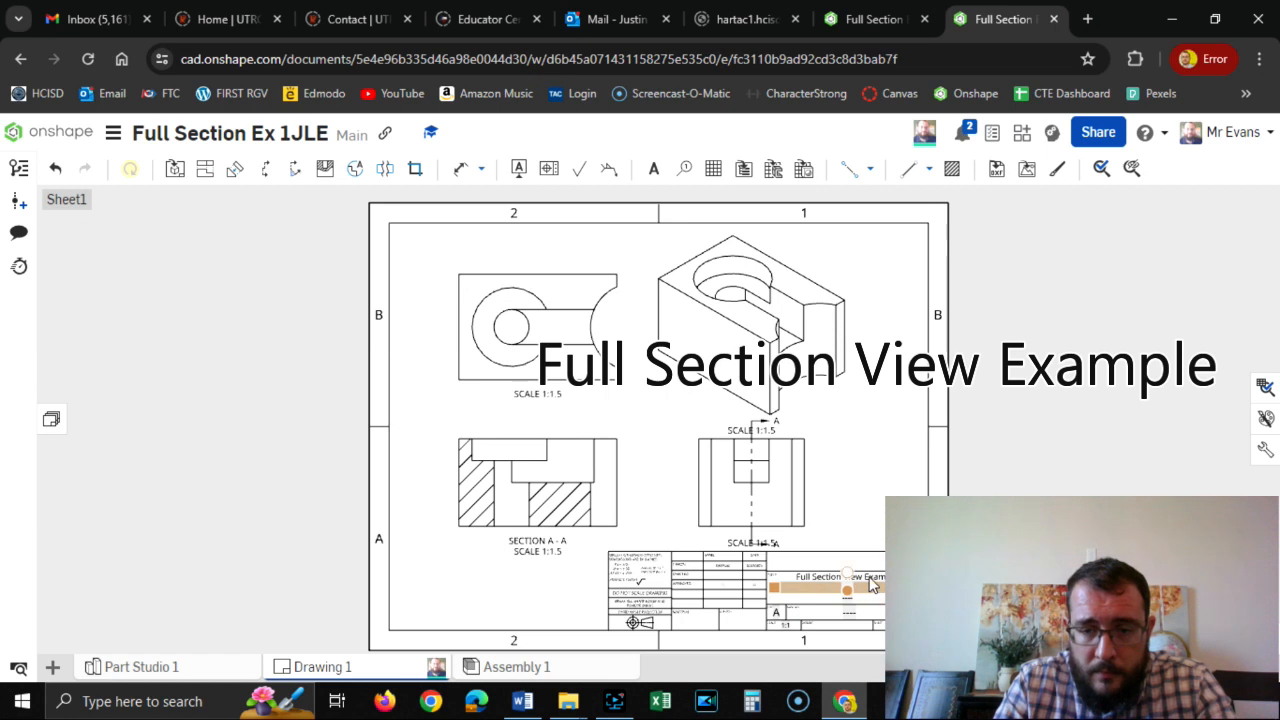
# Enter the drafter's full name in the title block line below the drawing title.
pyautogui.doubleClick(868, 581)
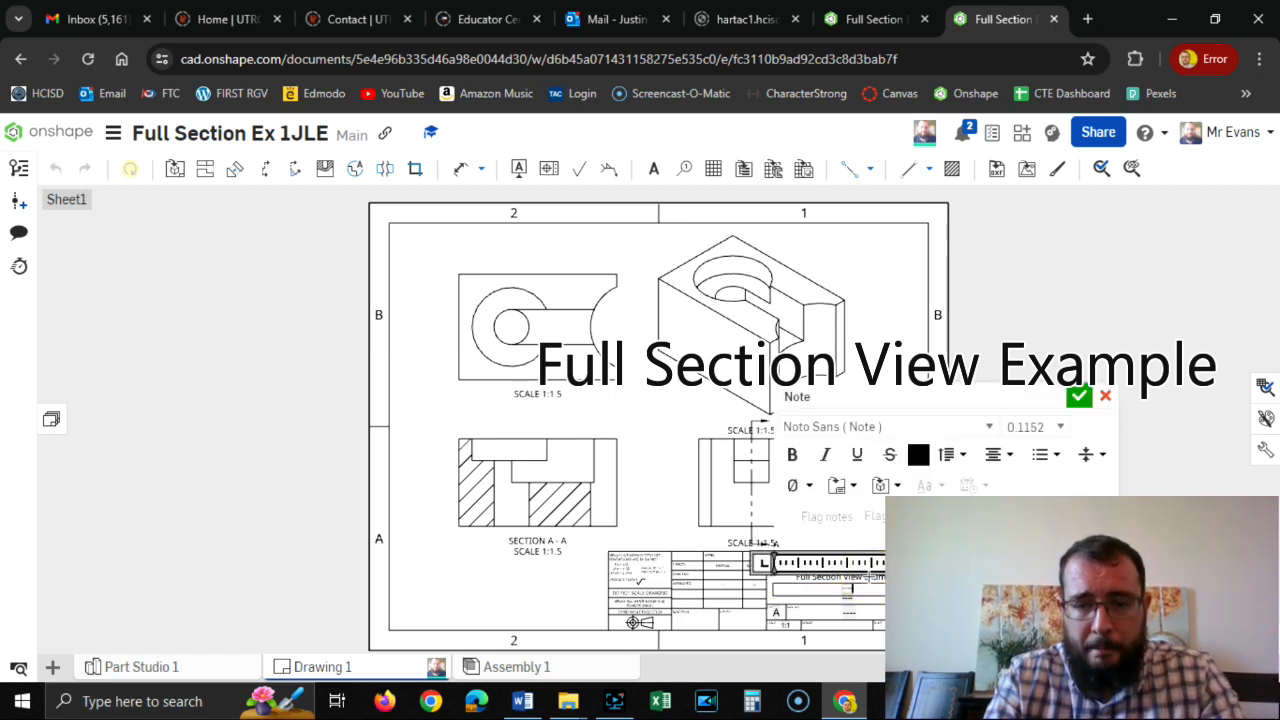
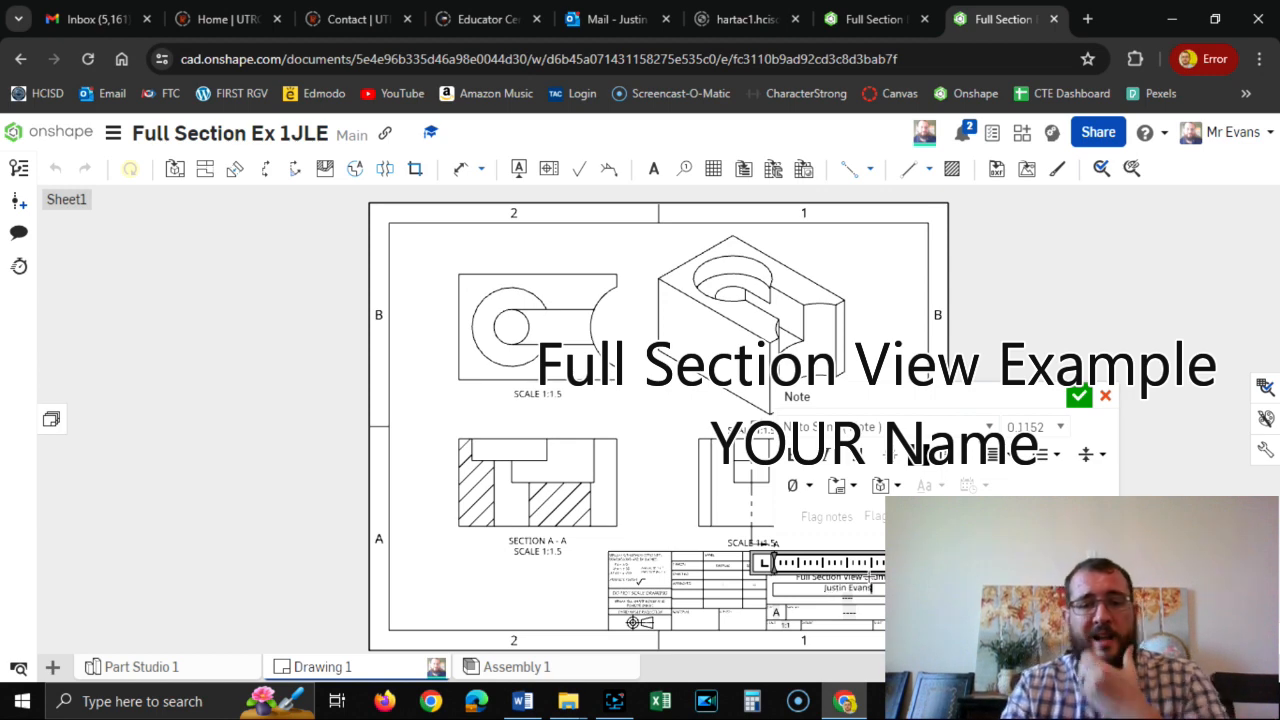
pyautogui.click(1088, 391)
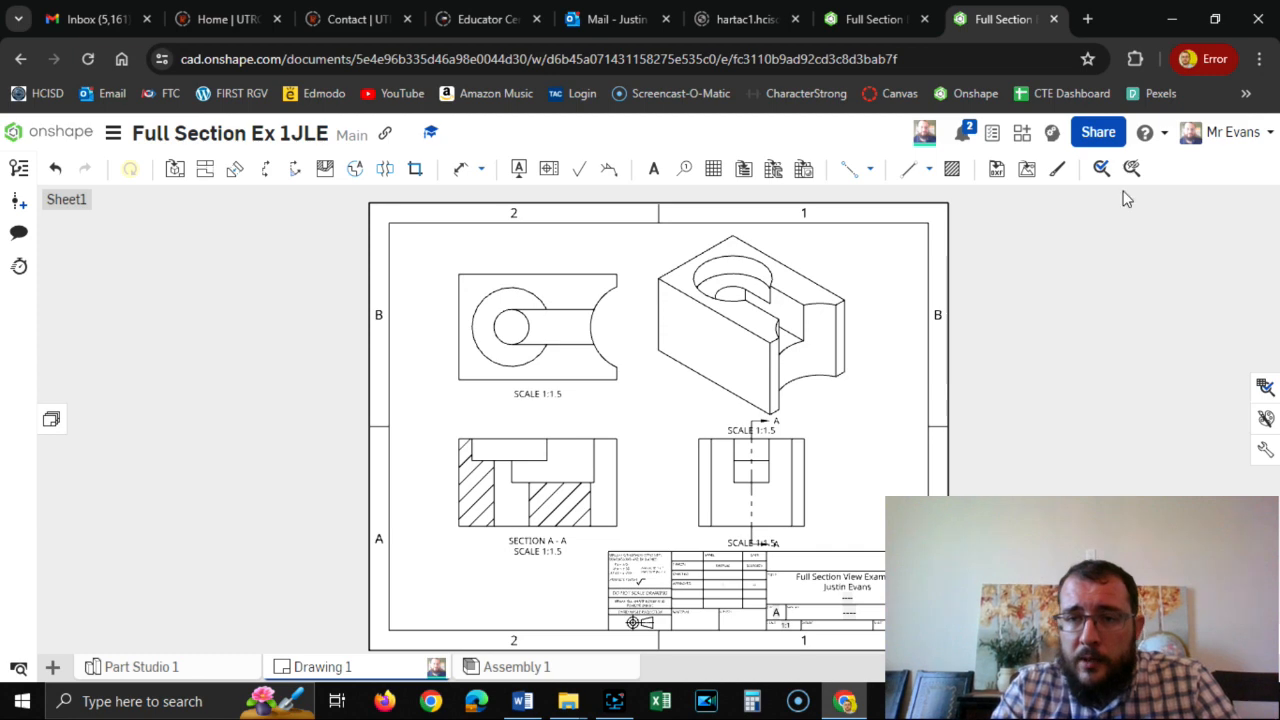
# Try to share the document individually with edit permission by entering the teacher's school e-mail address.
pyautogui.click(1115, 133)
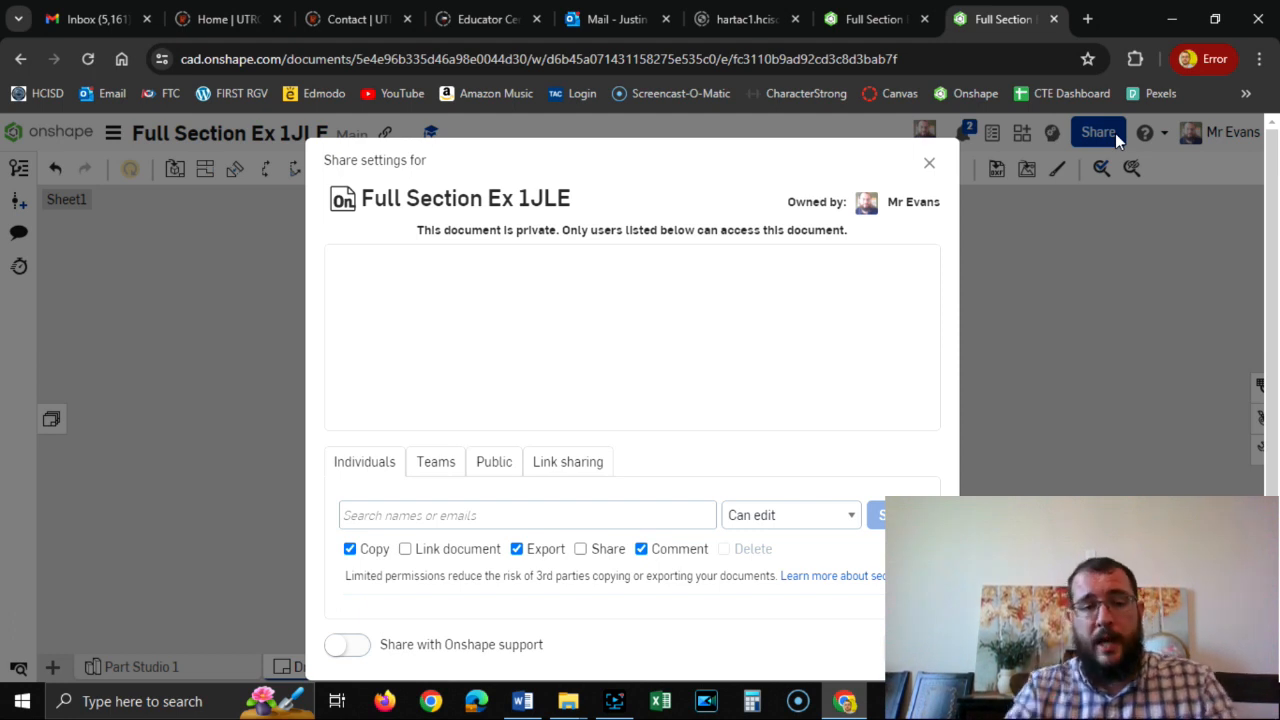
pyautogui.click(427, 515)
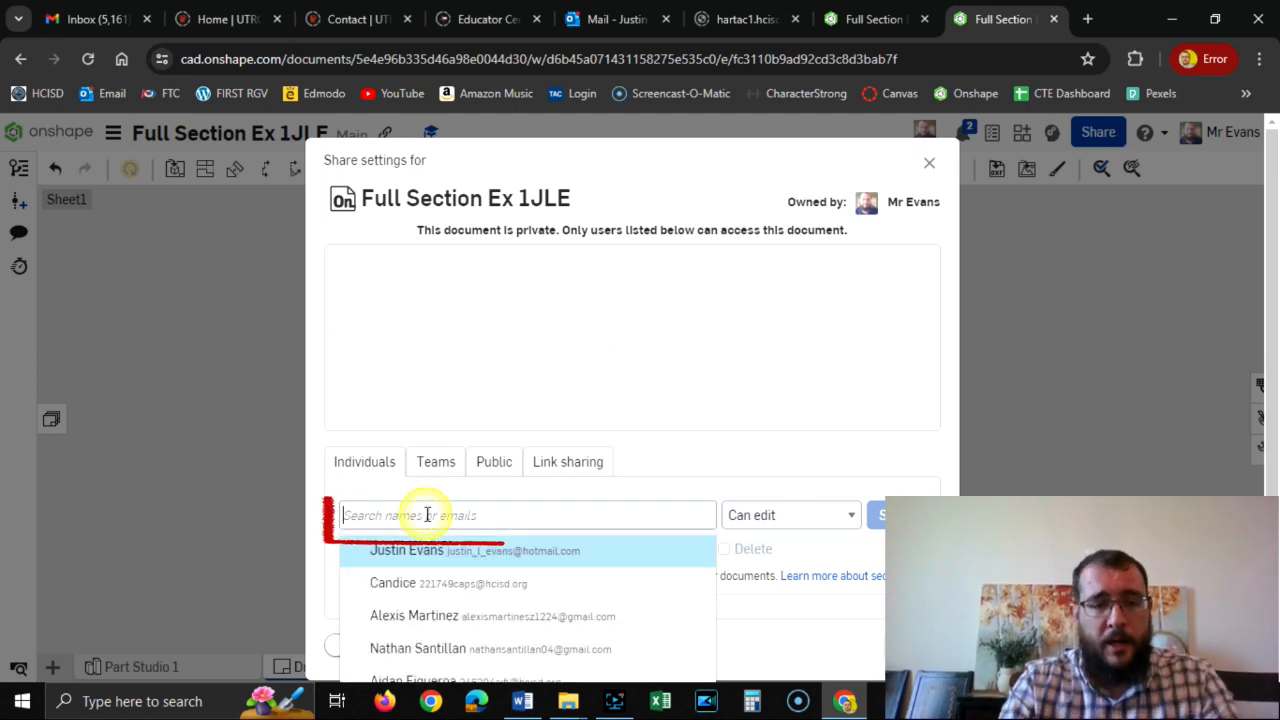
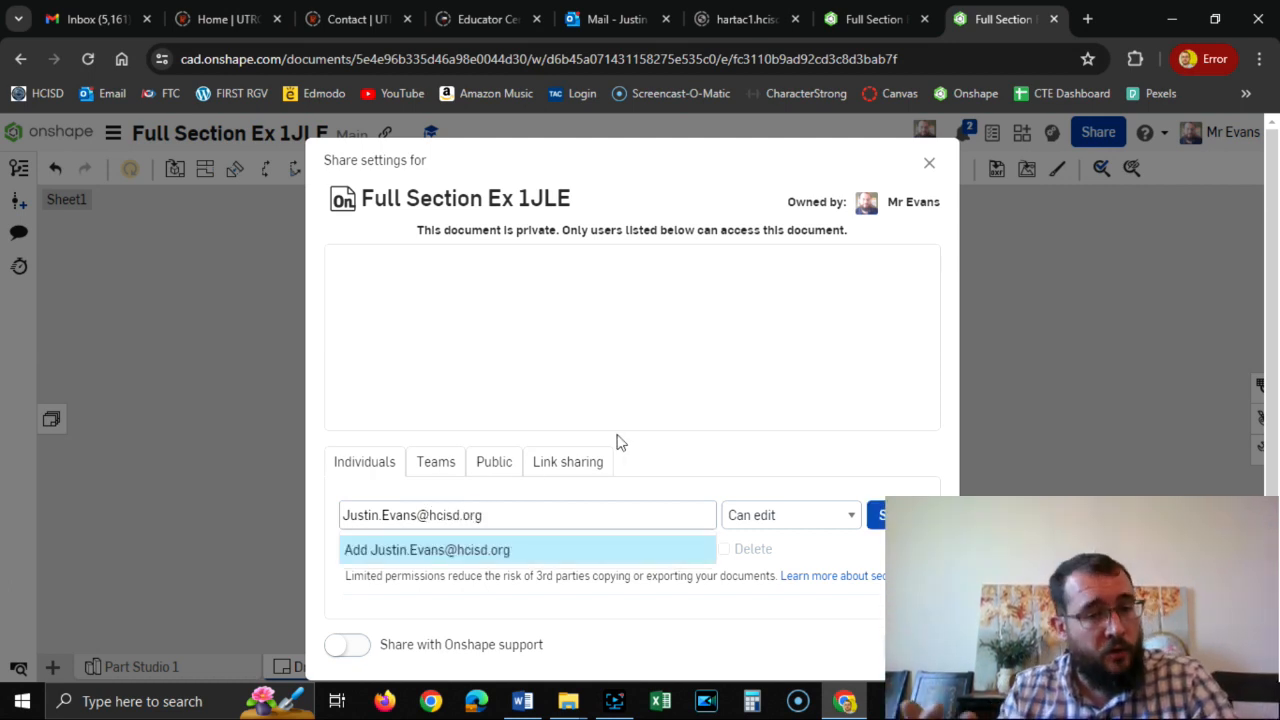
pyautogui.press('Return')
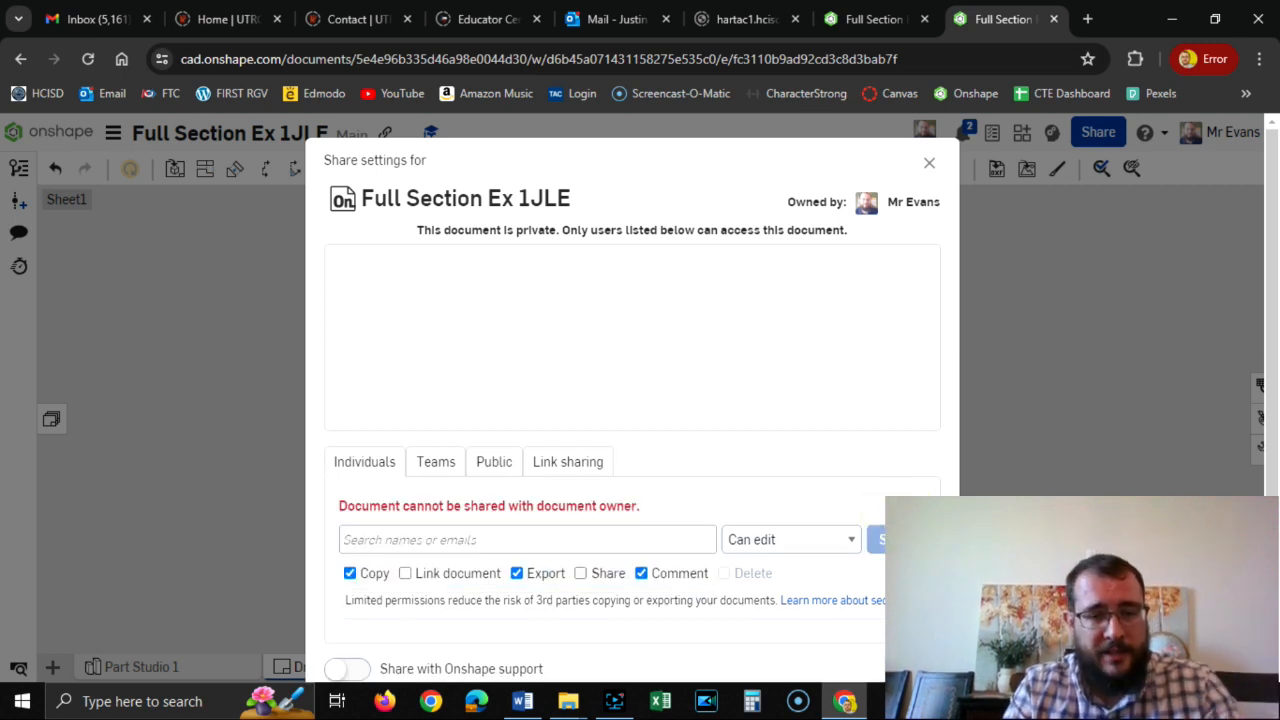
# Share the document with the teacher's personal account from the suggested contacts, allowing edit, copy, export and comment.
pyautogui.click(418, 535)
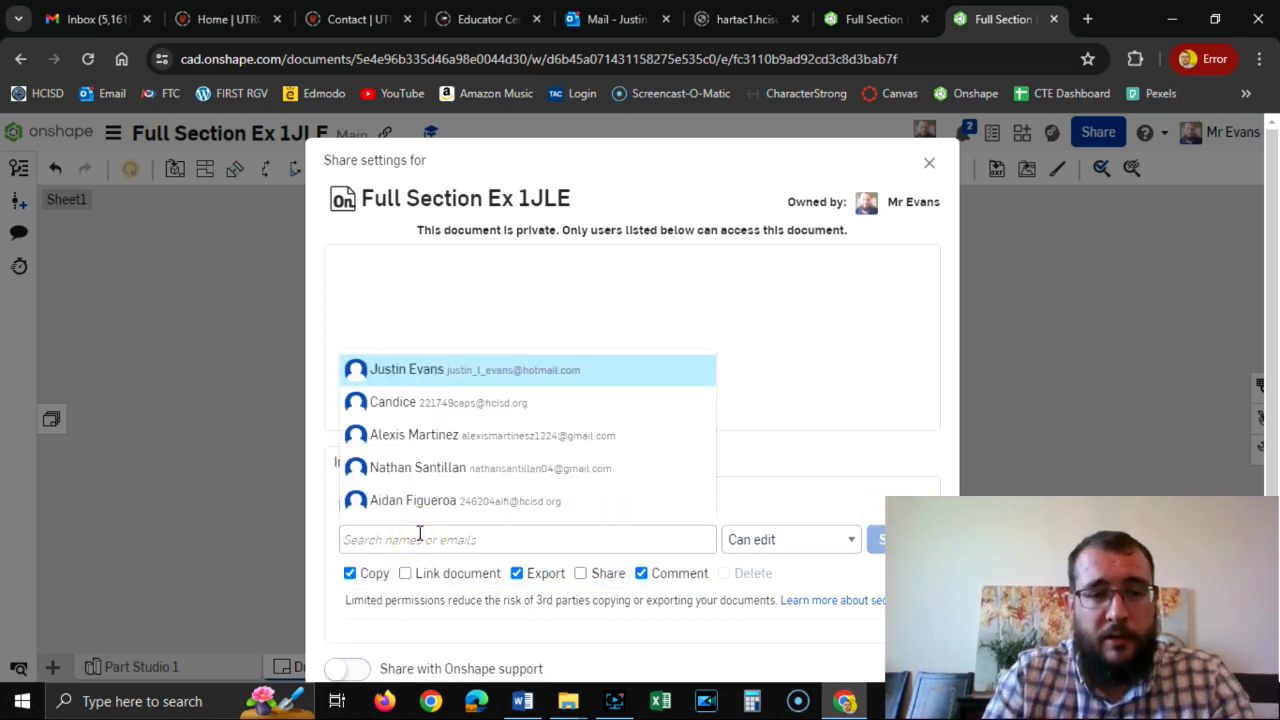
pyautogui.click(474, 373)
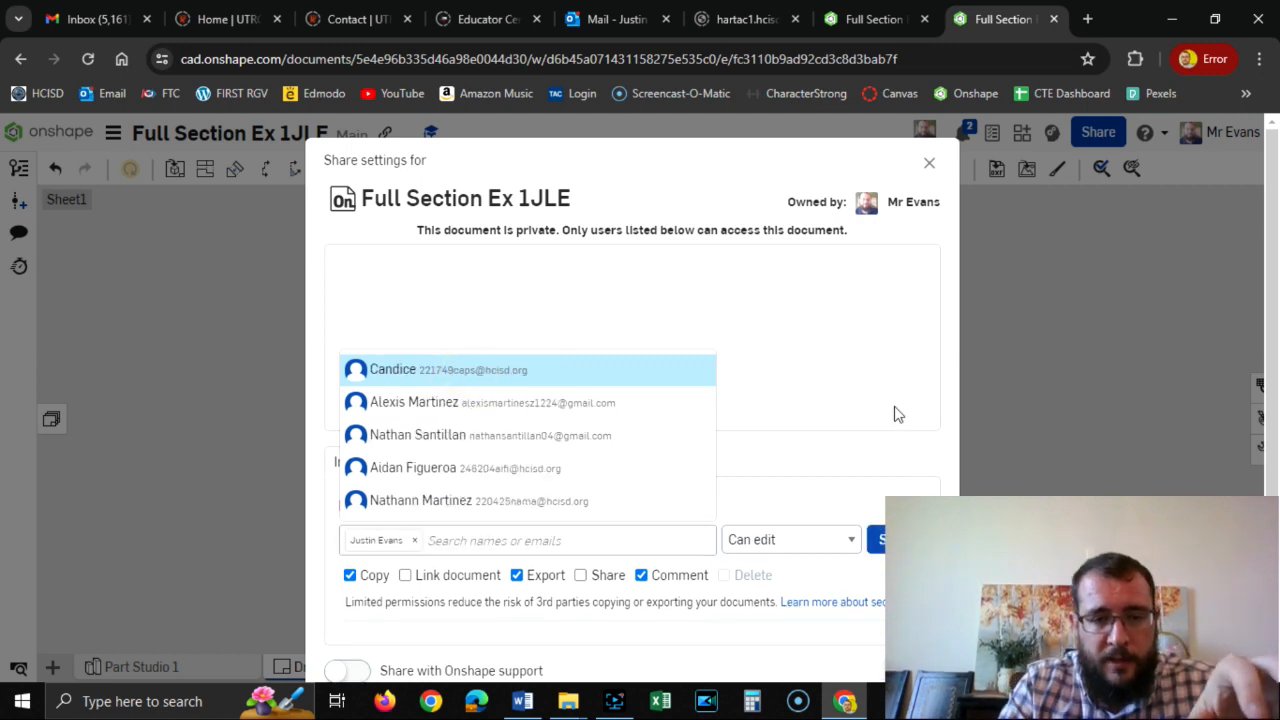
pyautogui.click(922, 427)
pyautogui.click(891, 535)
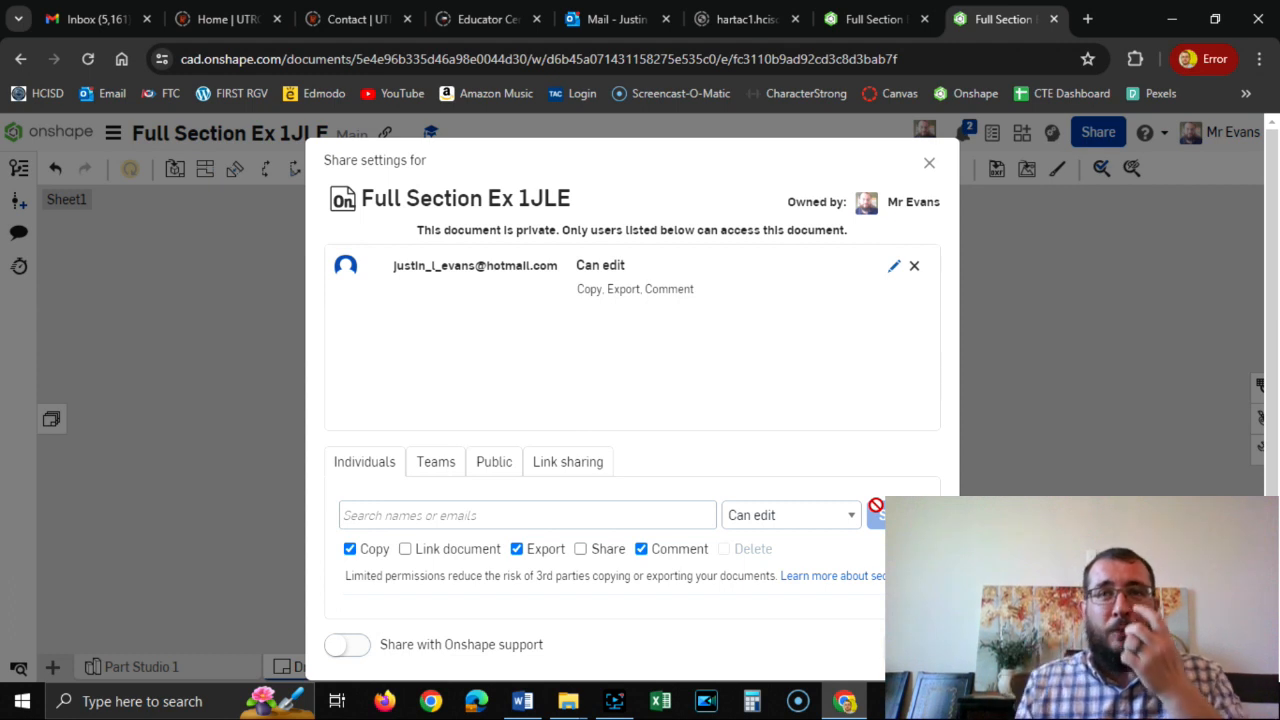
# Turn on view-only link sharing for the document and copy its link to the clipboard.
pyautogui.click(578, 466)
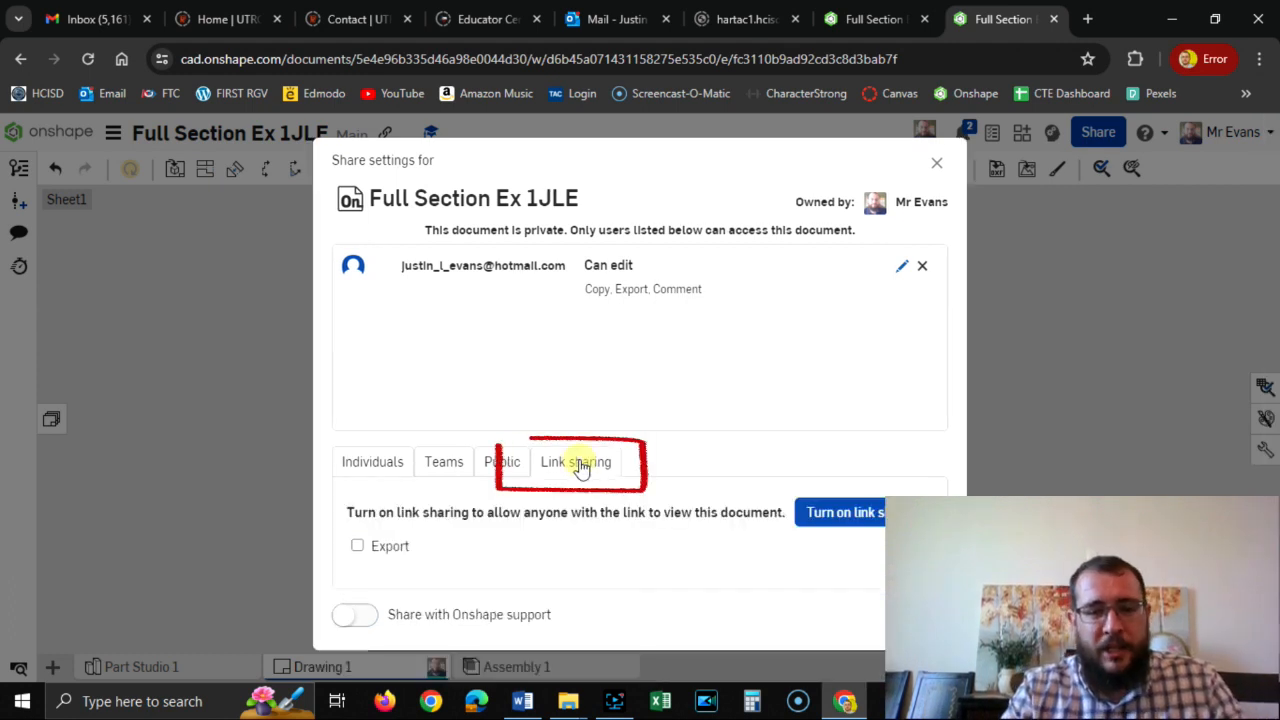
pyautogui.click(845, 516)
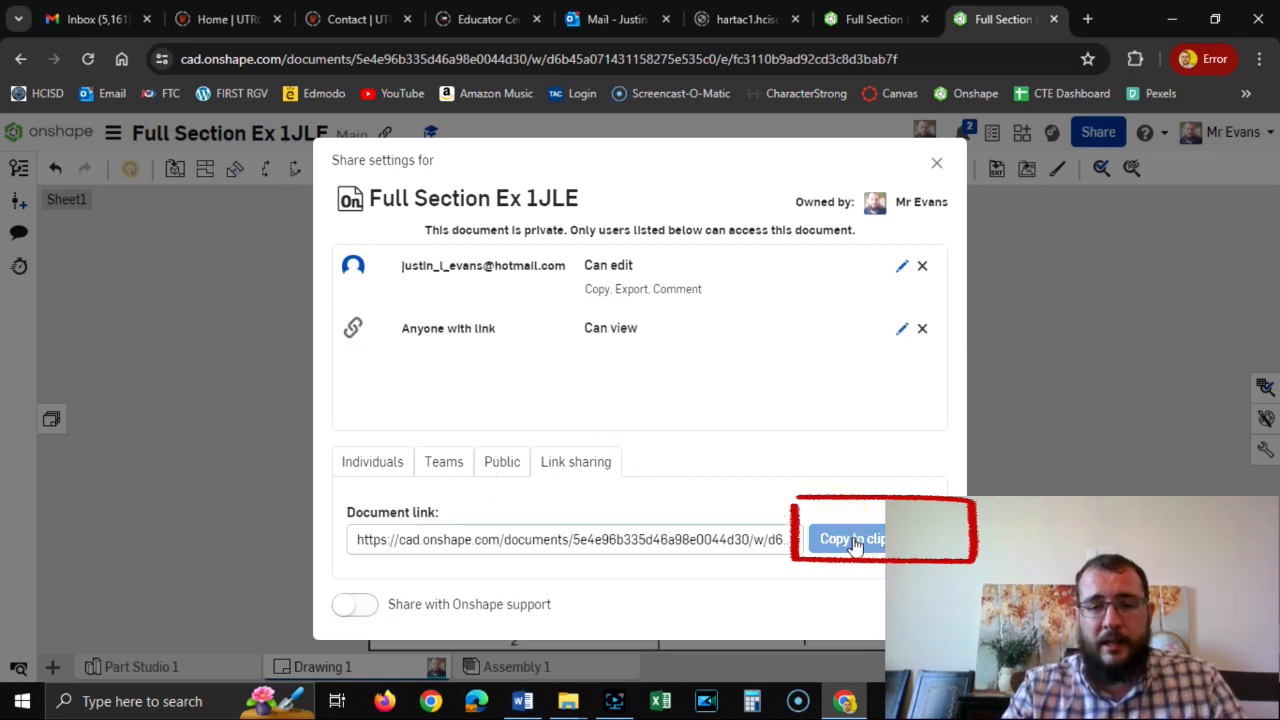
pyautogui.click(857, 541)
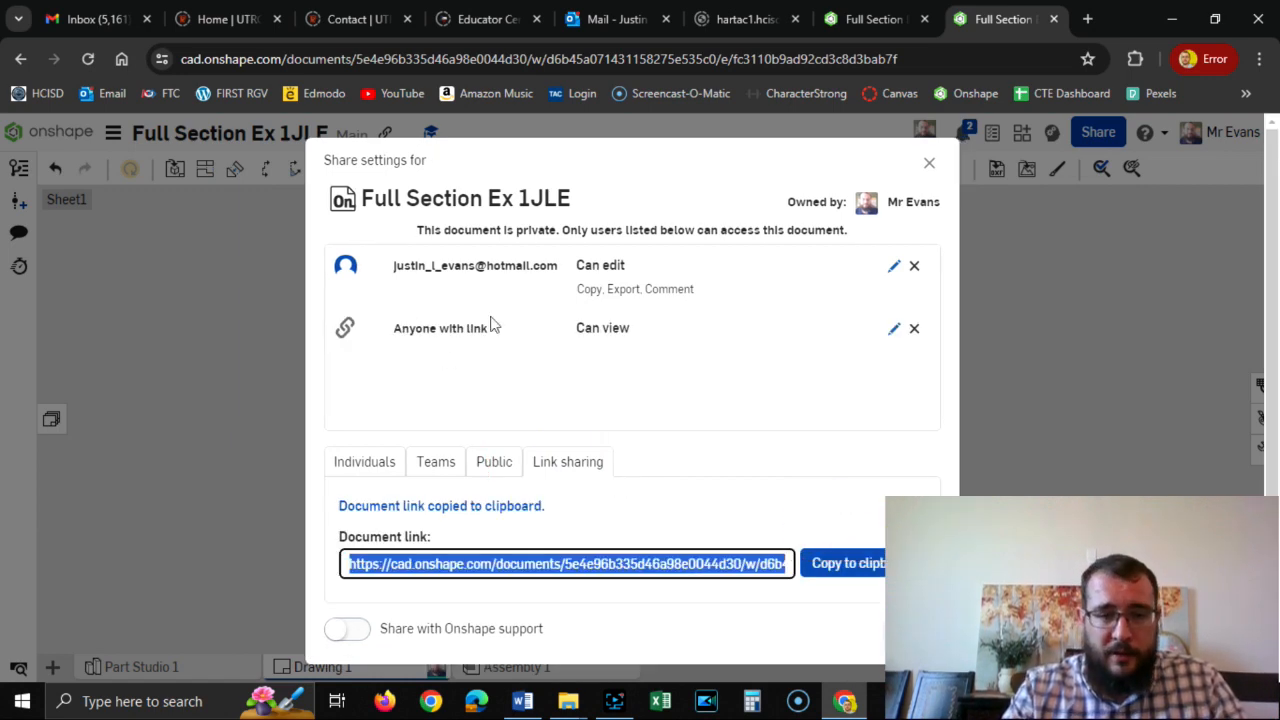